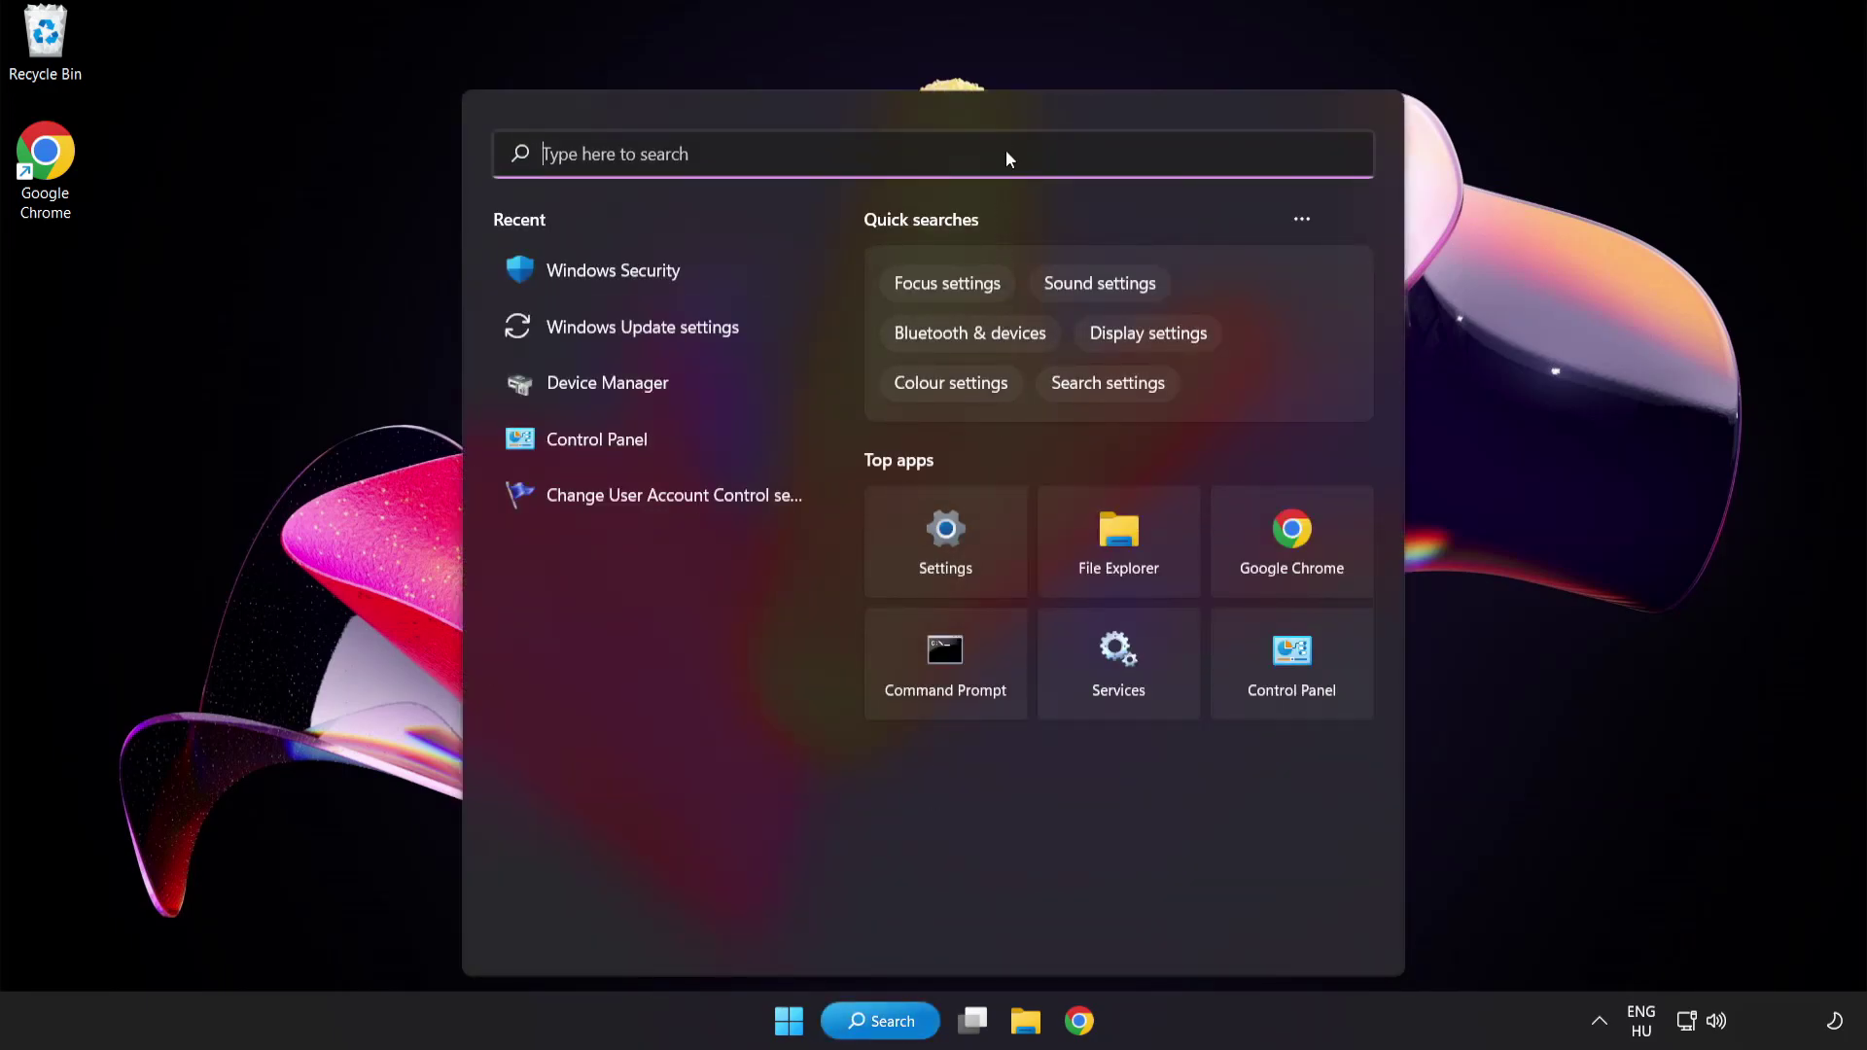
# Search for Device Manager in Windows, open it, and move its window toward the centre of the desktop
pyautogui.write('device manag')
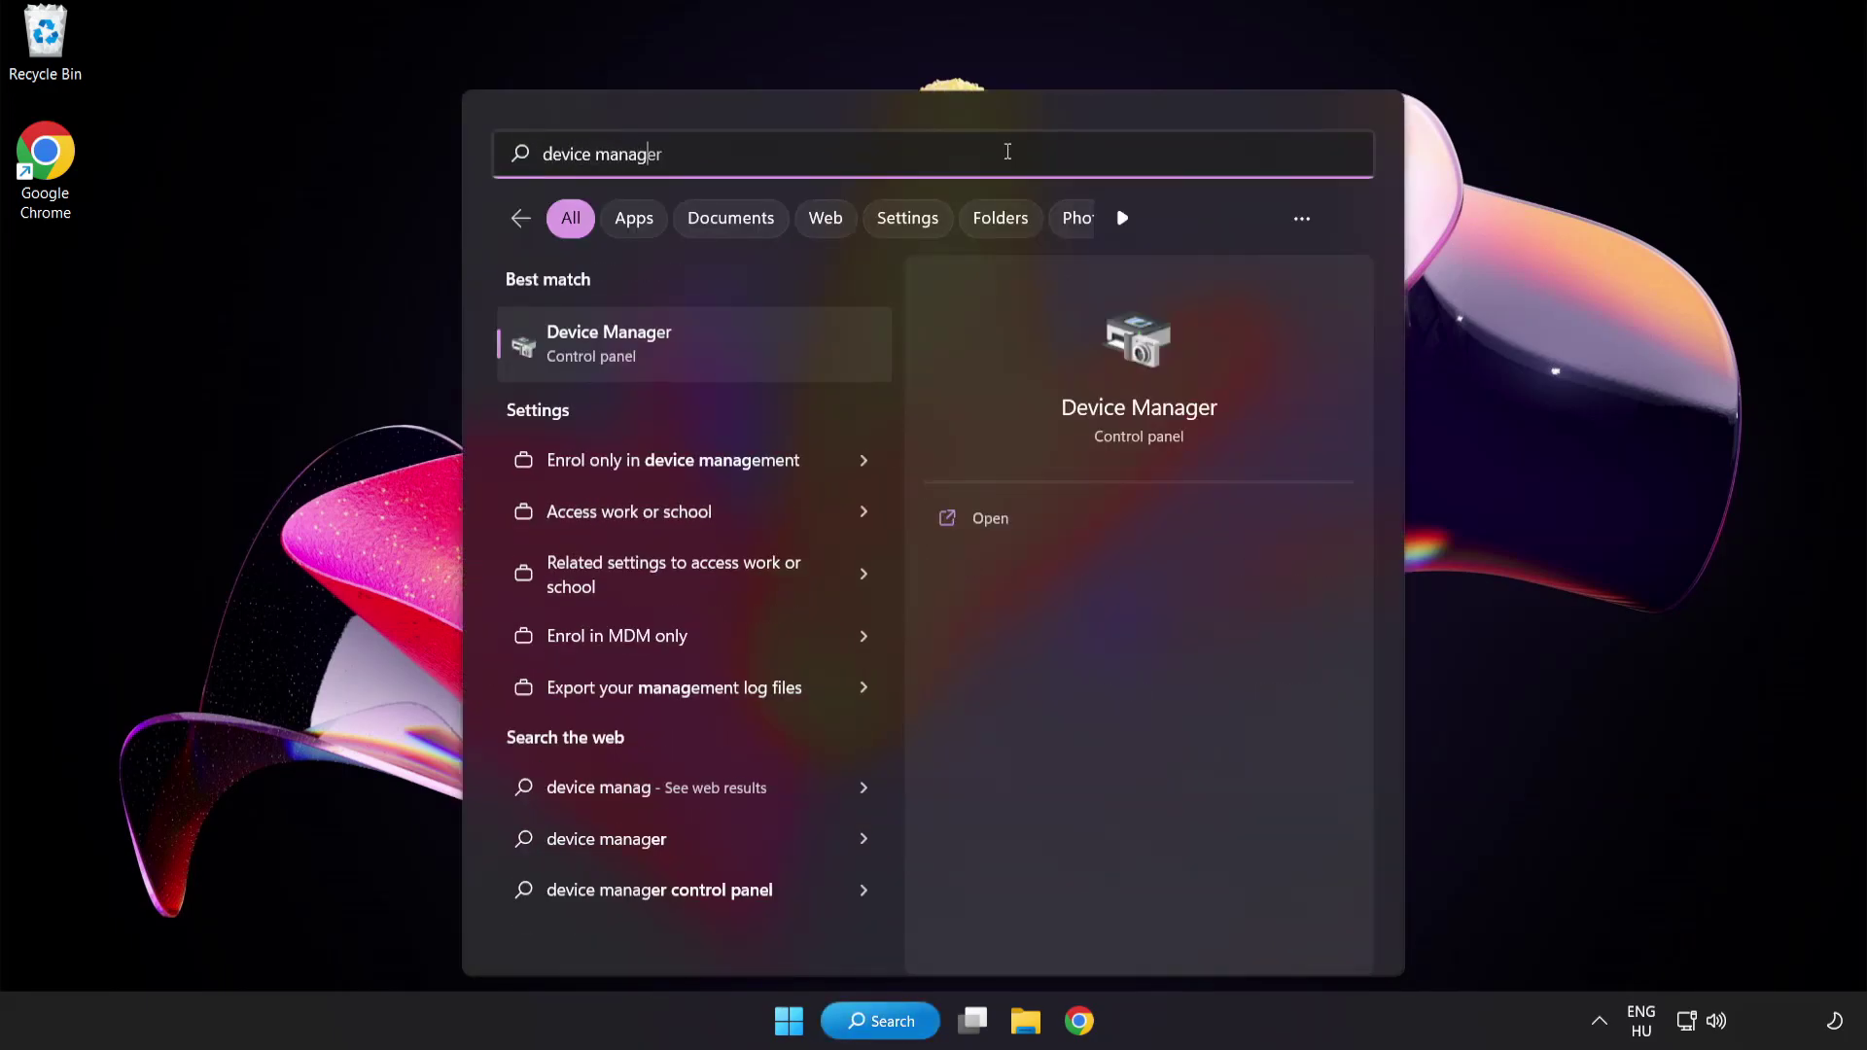
pyautogui.write('er')
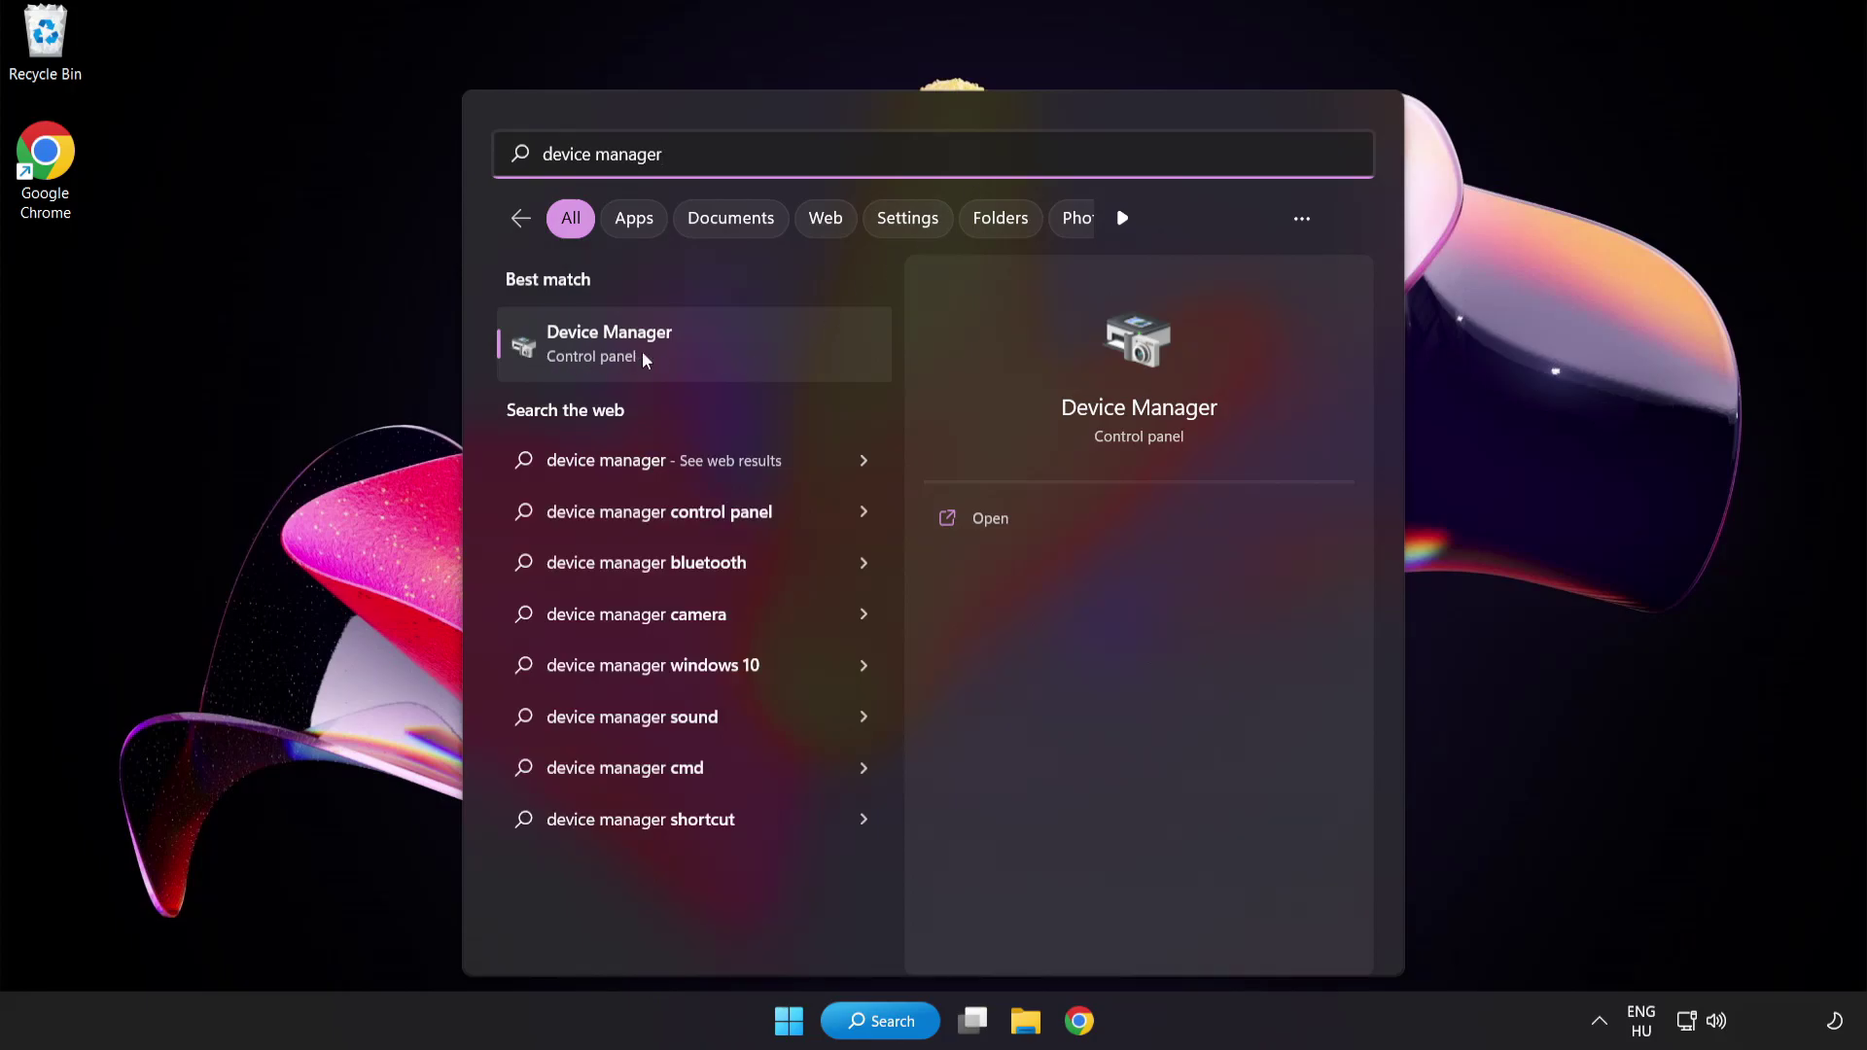
pyautogui.click(746, 352)
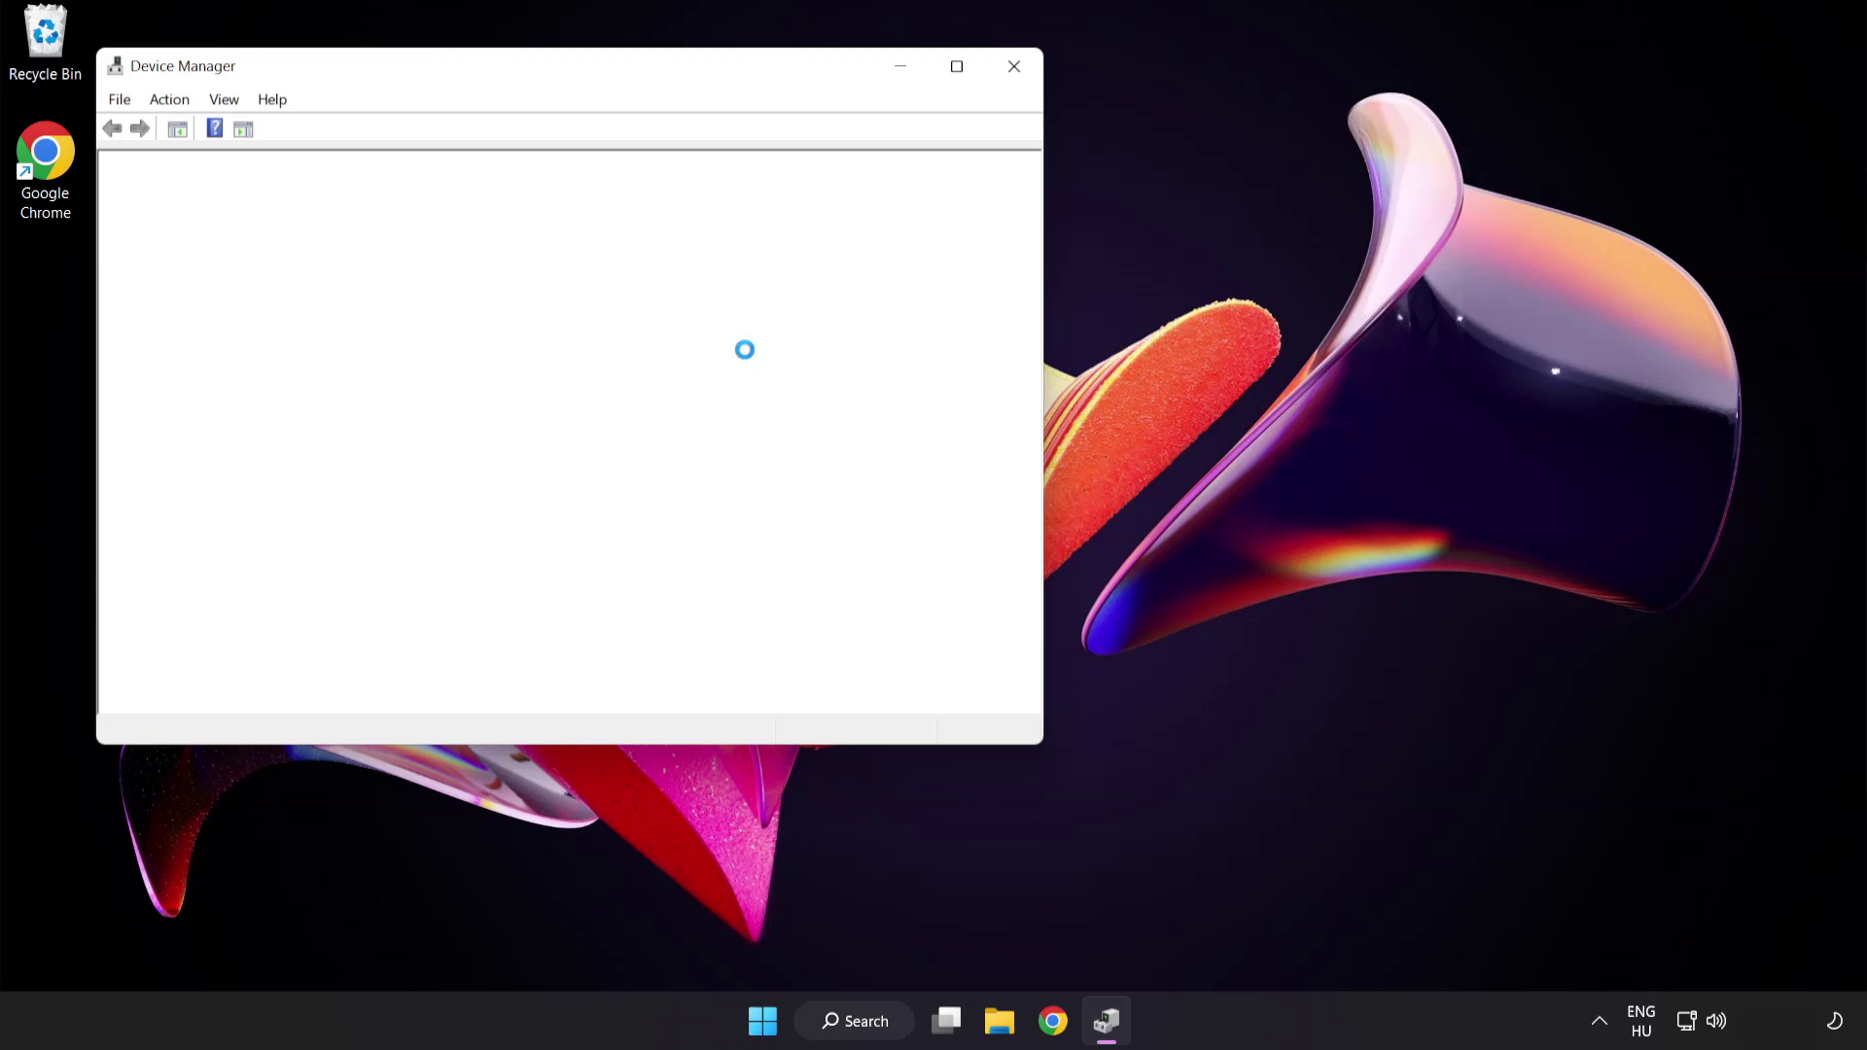
pyautogui.moveTo(604, 79); pyautogui.dragTo(915, 195)
# Update the VMware SVGA 3D display adapter's driver by searching automatically for drivers, and close Device Manager
pyautogui.click(522, 398)
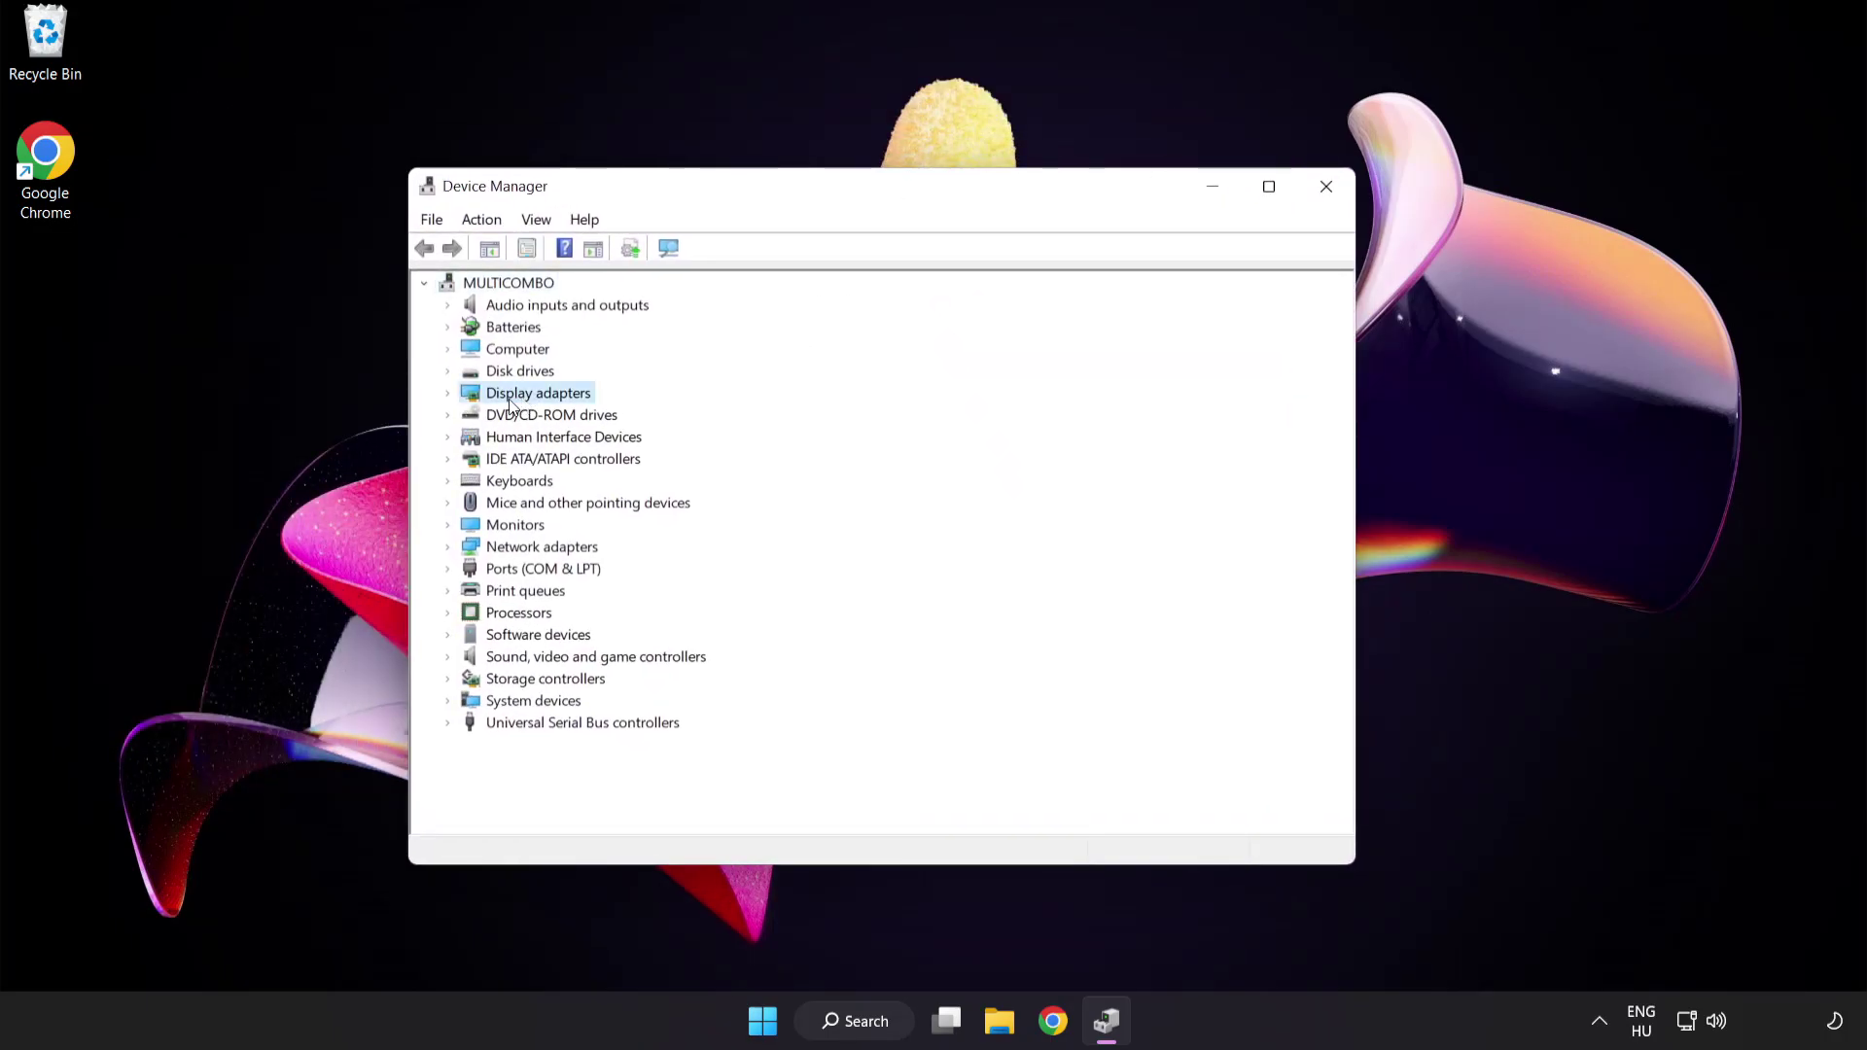
pyautogui.click(448, 394)
pyautogui.click(489, 410)
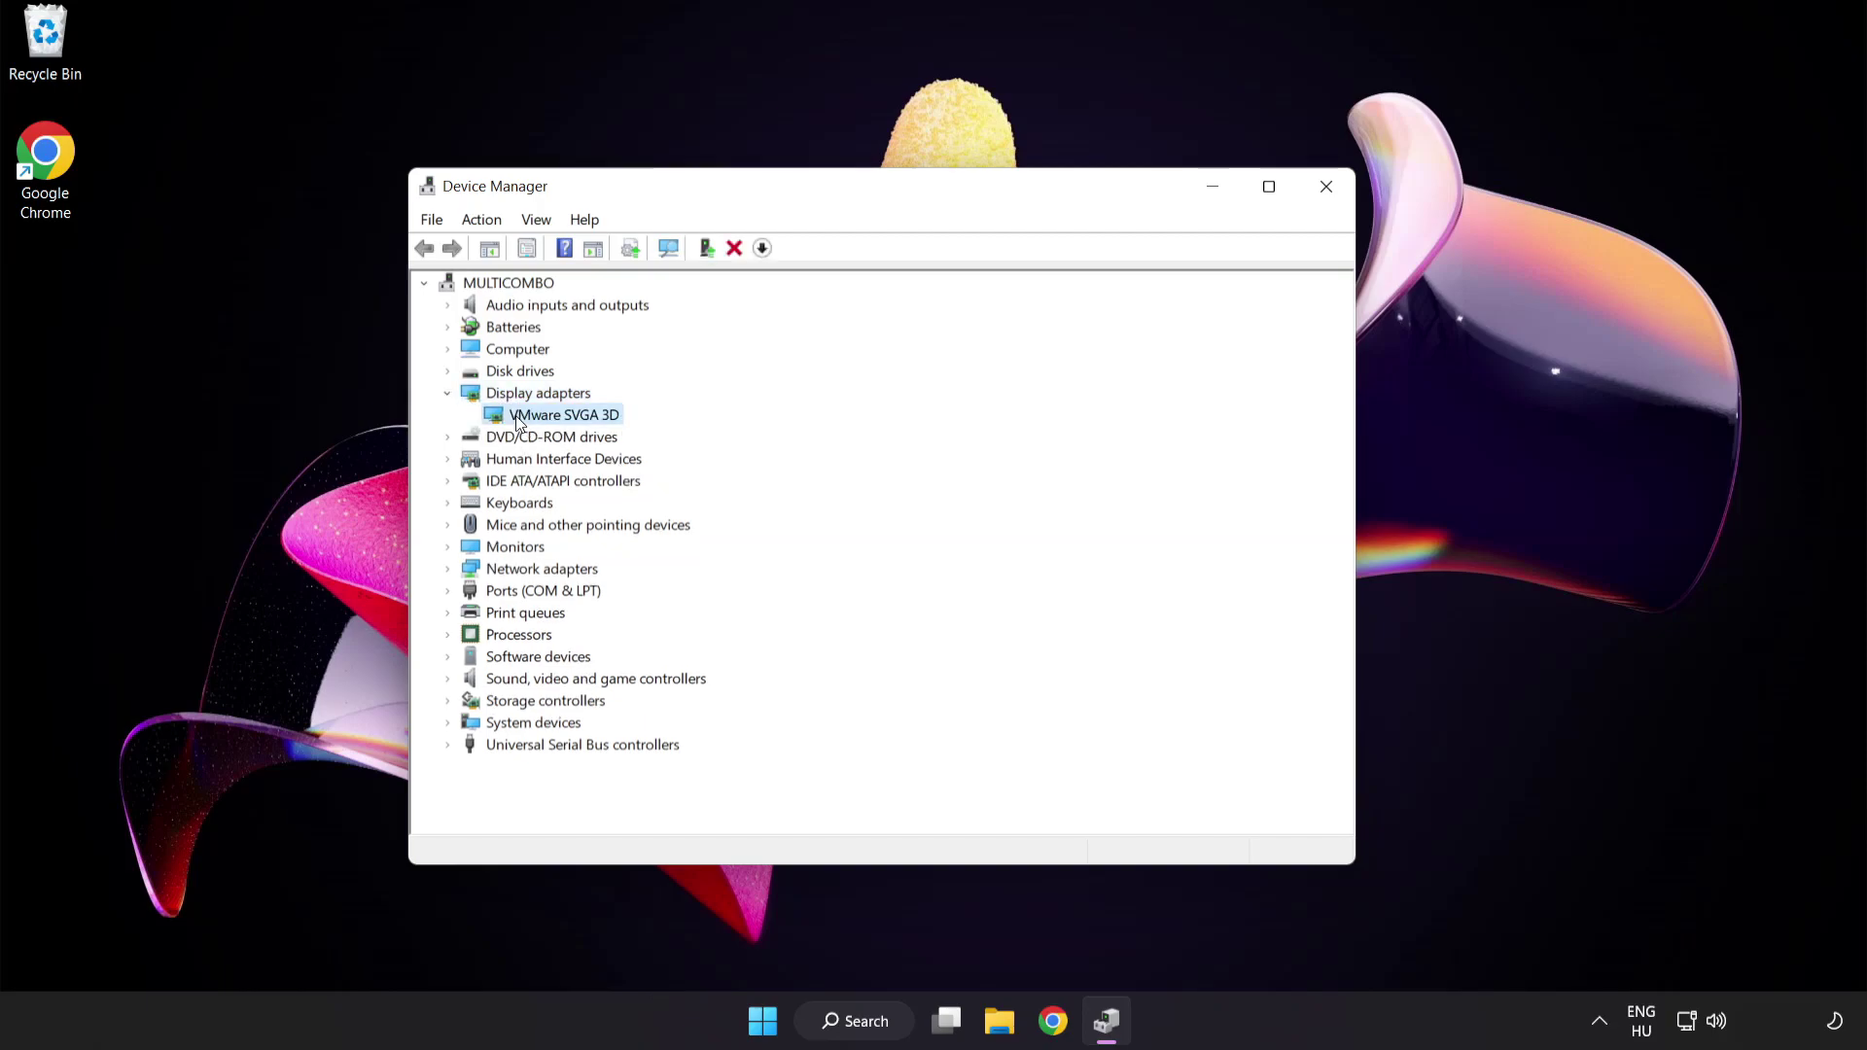
pyautogui.rightClick(548, 414)
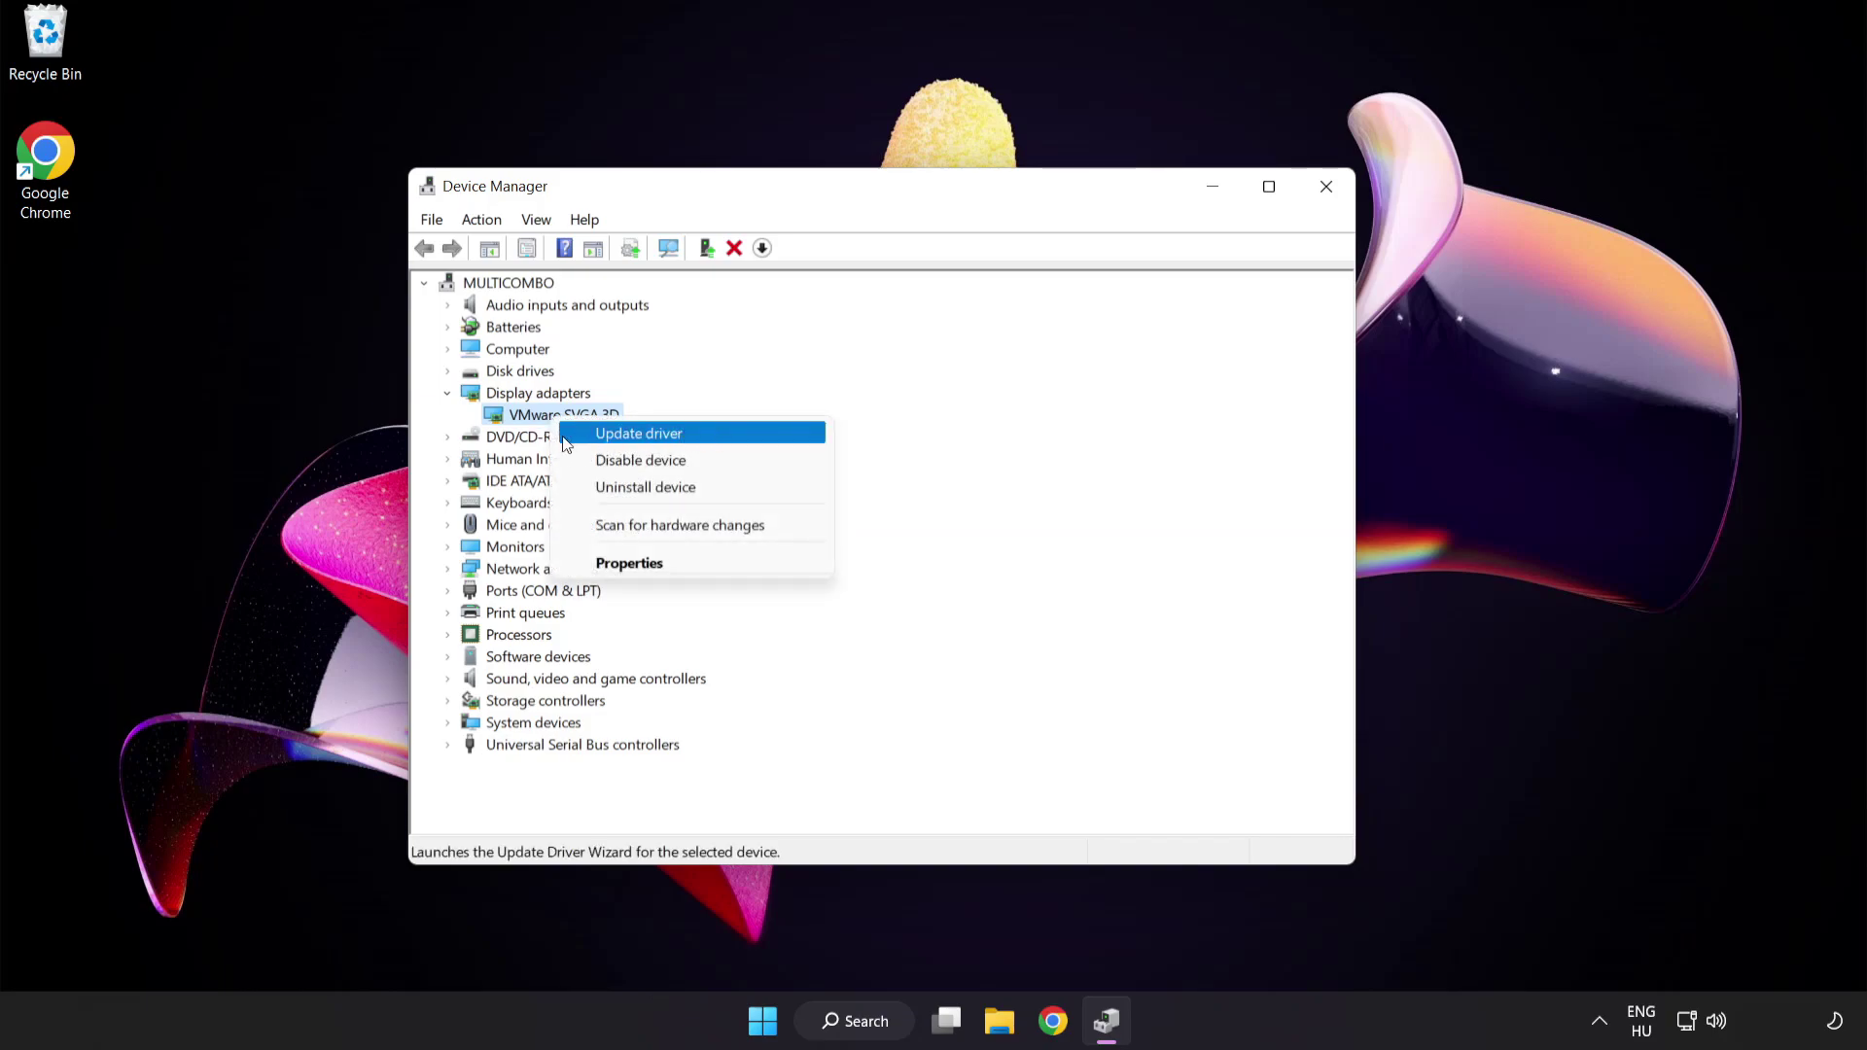
pyautogui.click(724, 436)
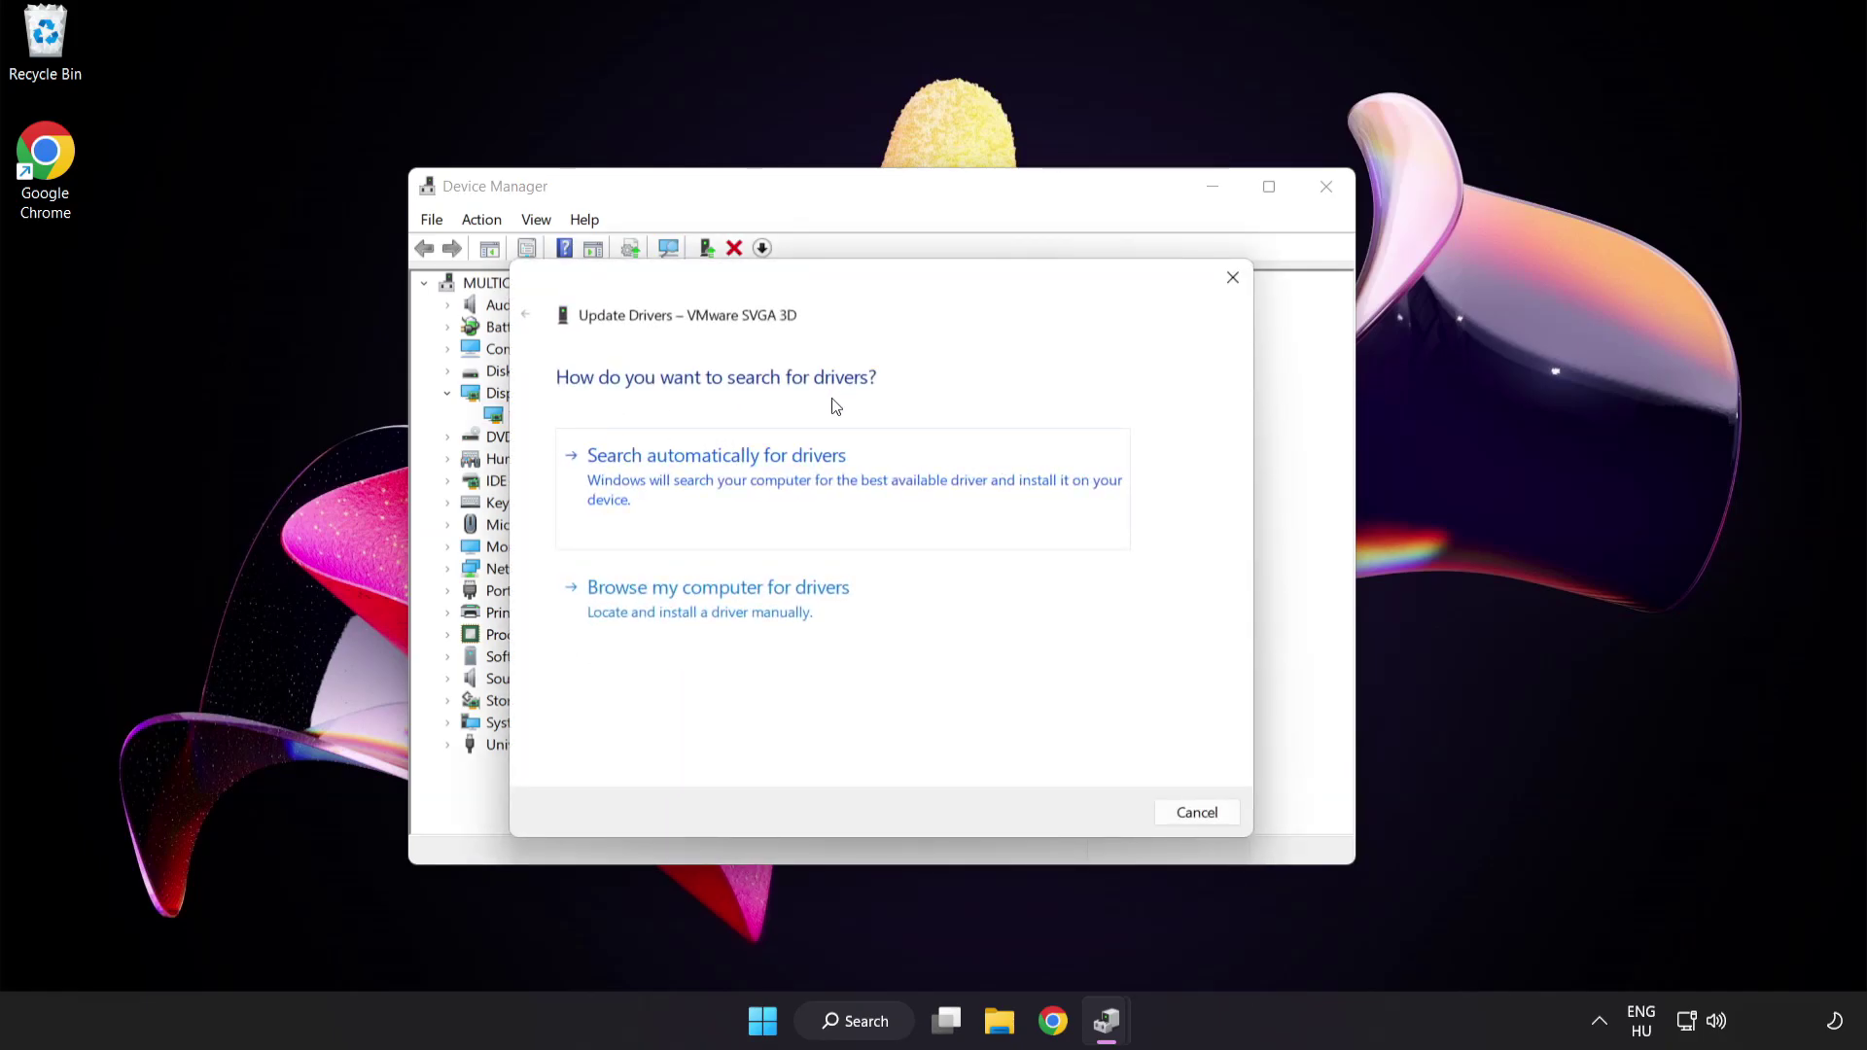
pyautogui.click(813, 476)
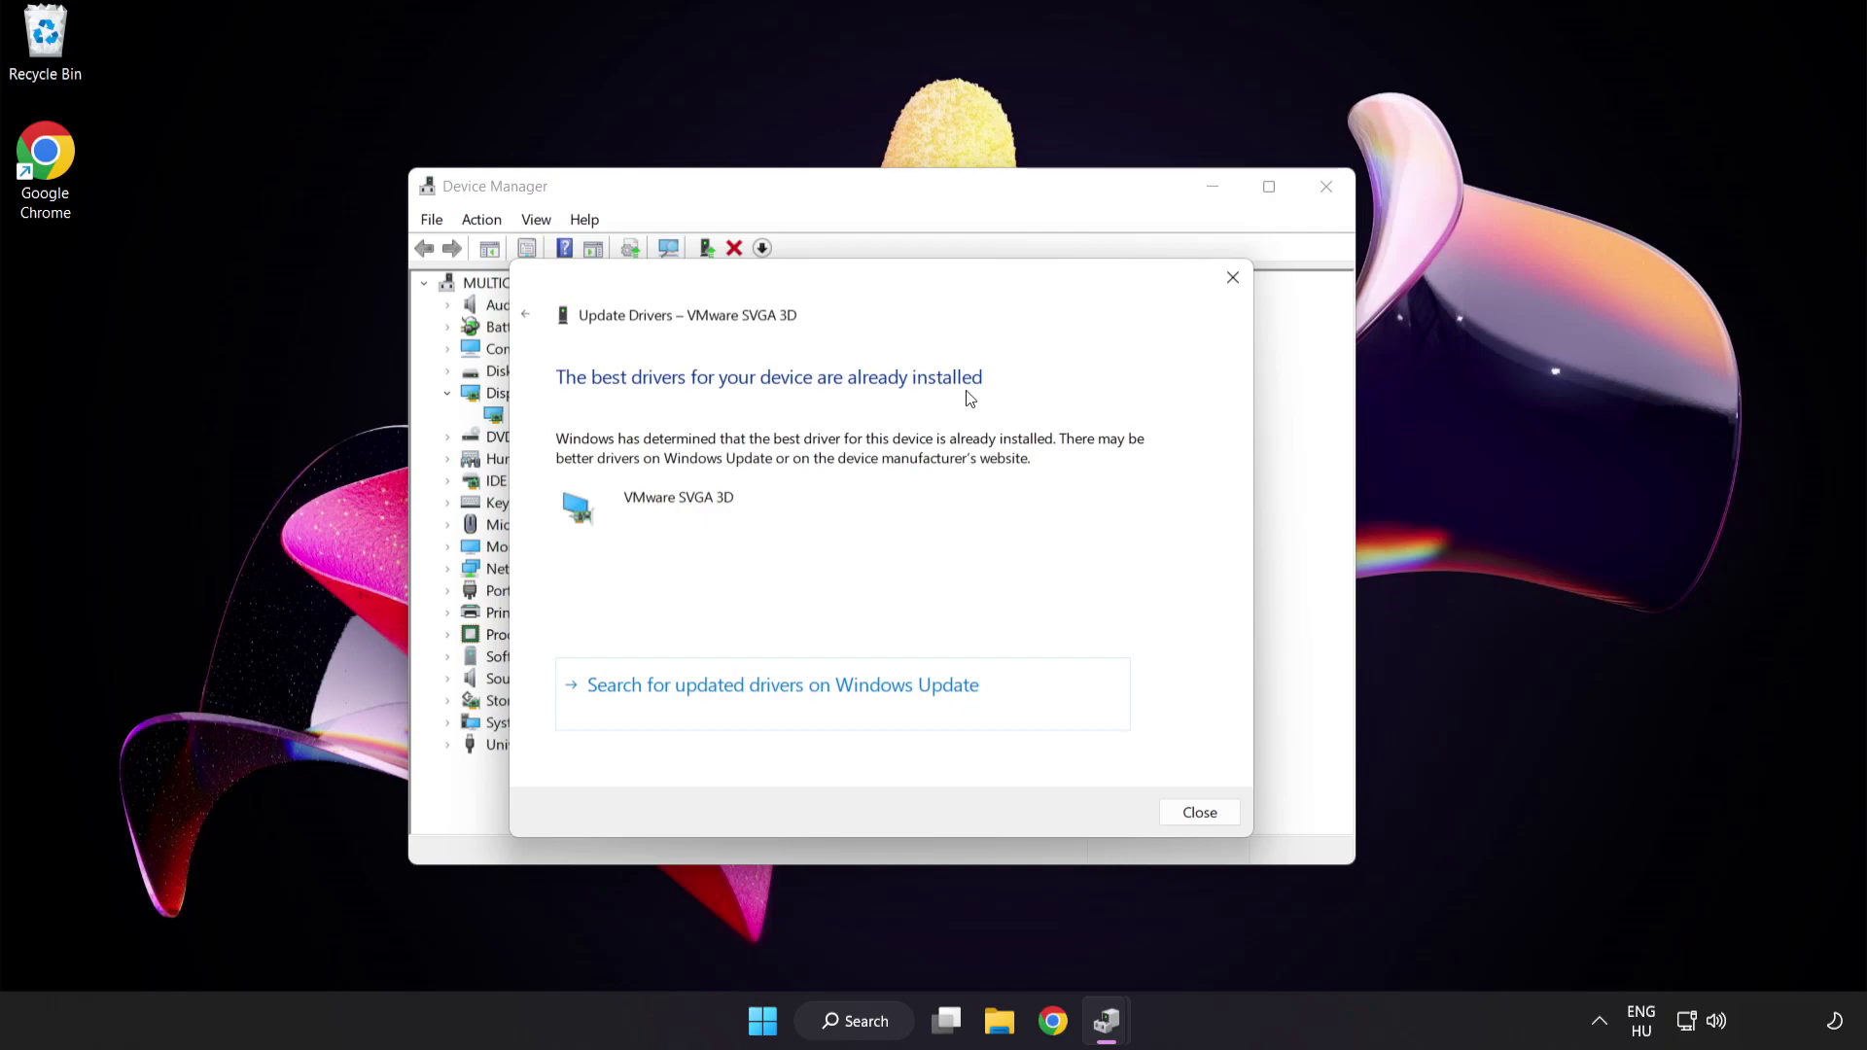
pyautogui.click(1196, 813)
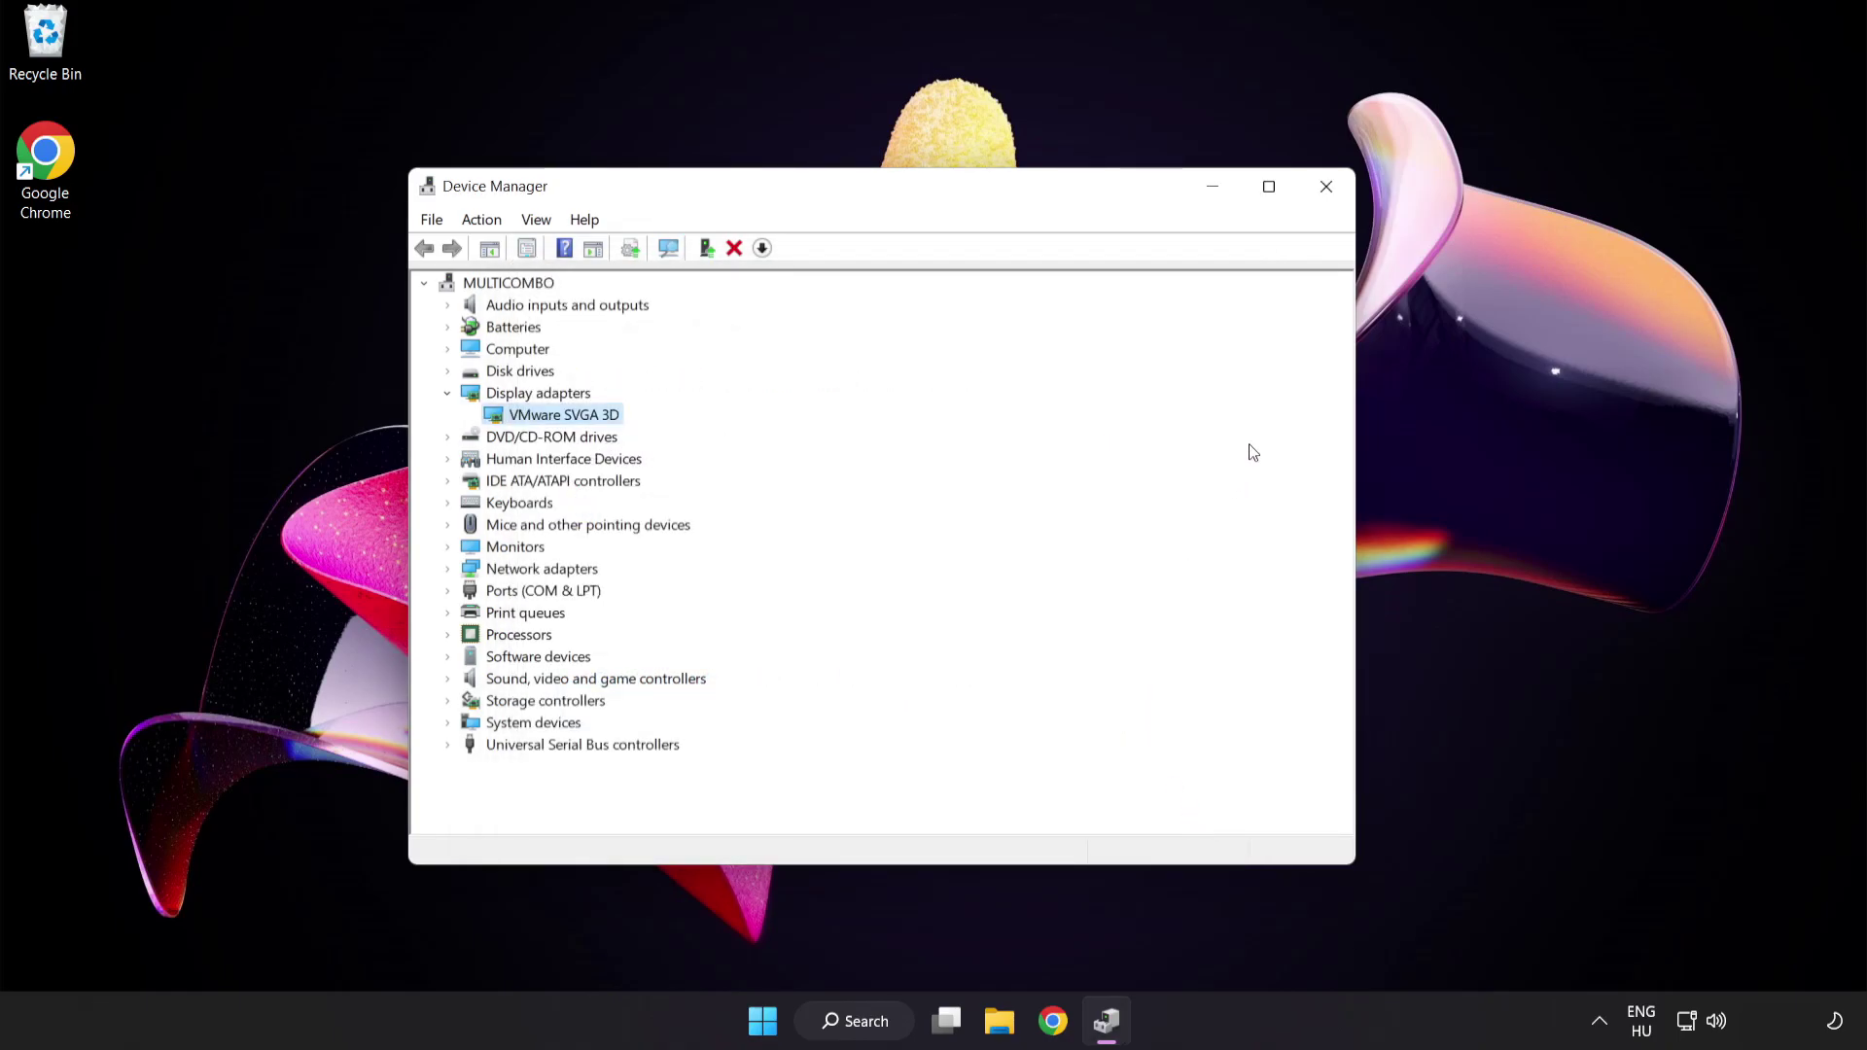
pyautogui.click(1327, 194)
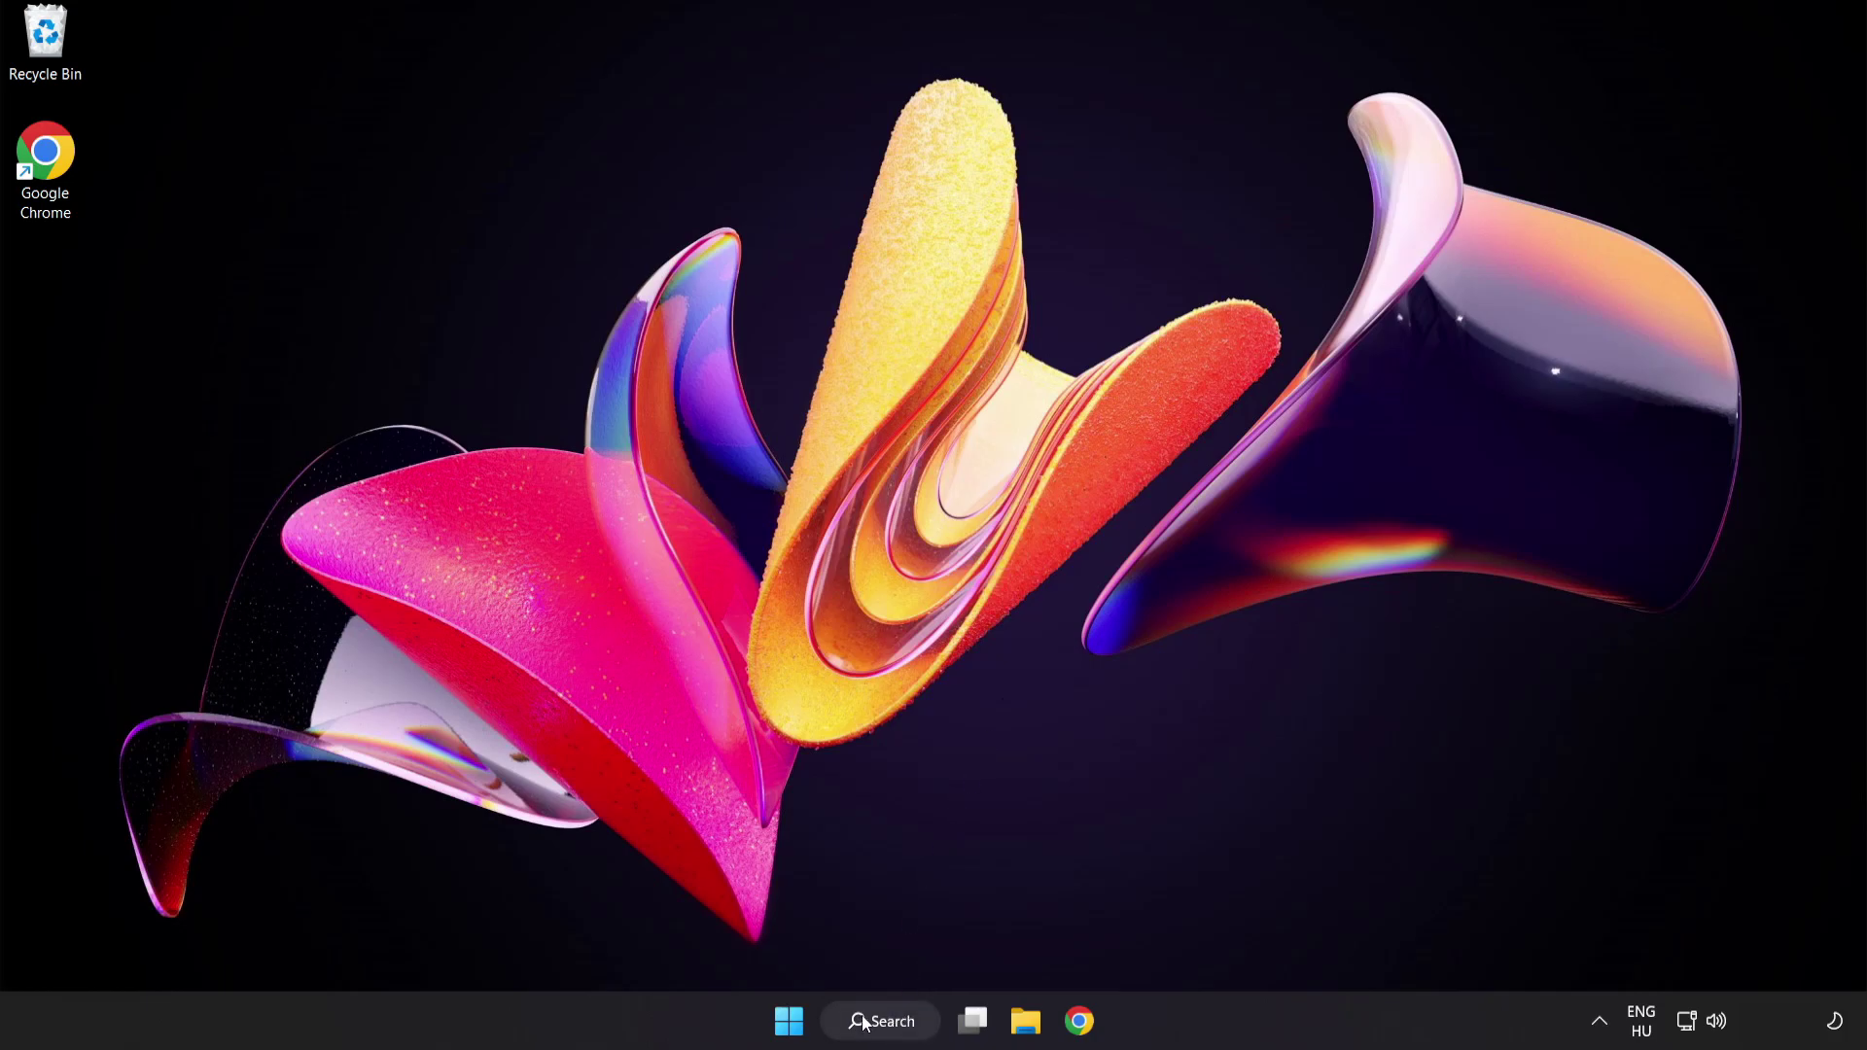
# Search for the Windows Update settings, check for updates, and close Settings
pyautogui.click(897, 1029)
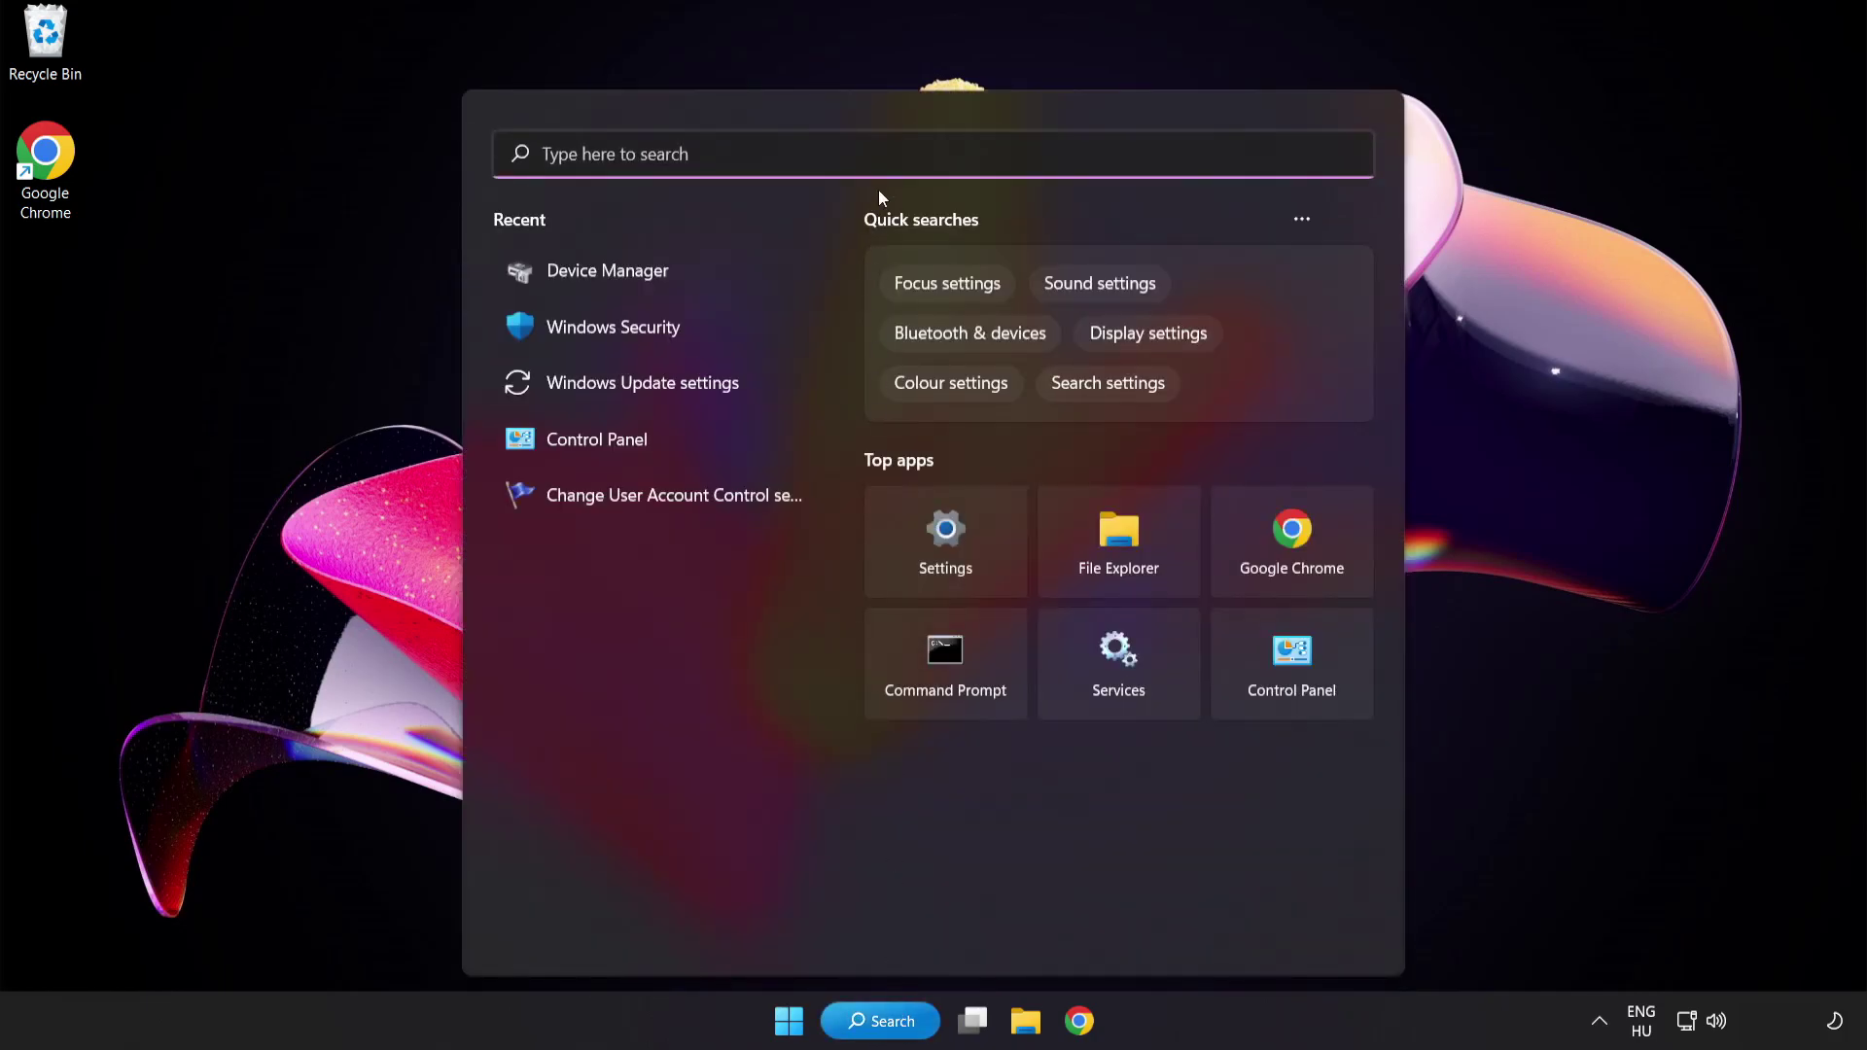
pyautogui.write('update')
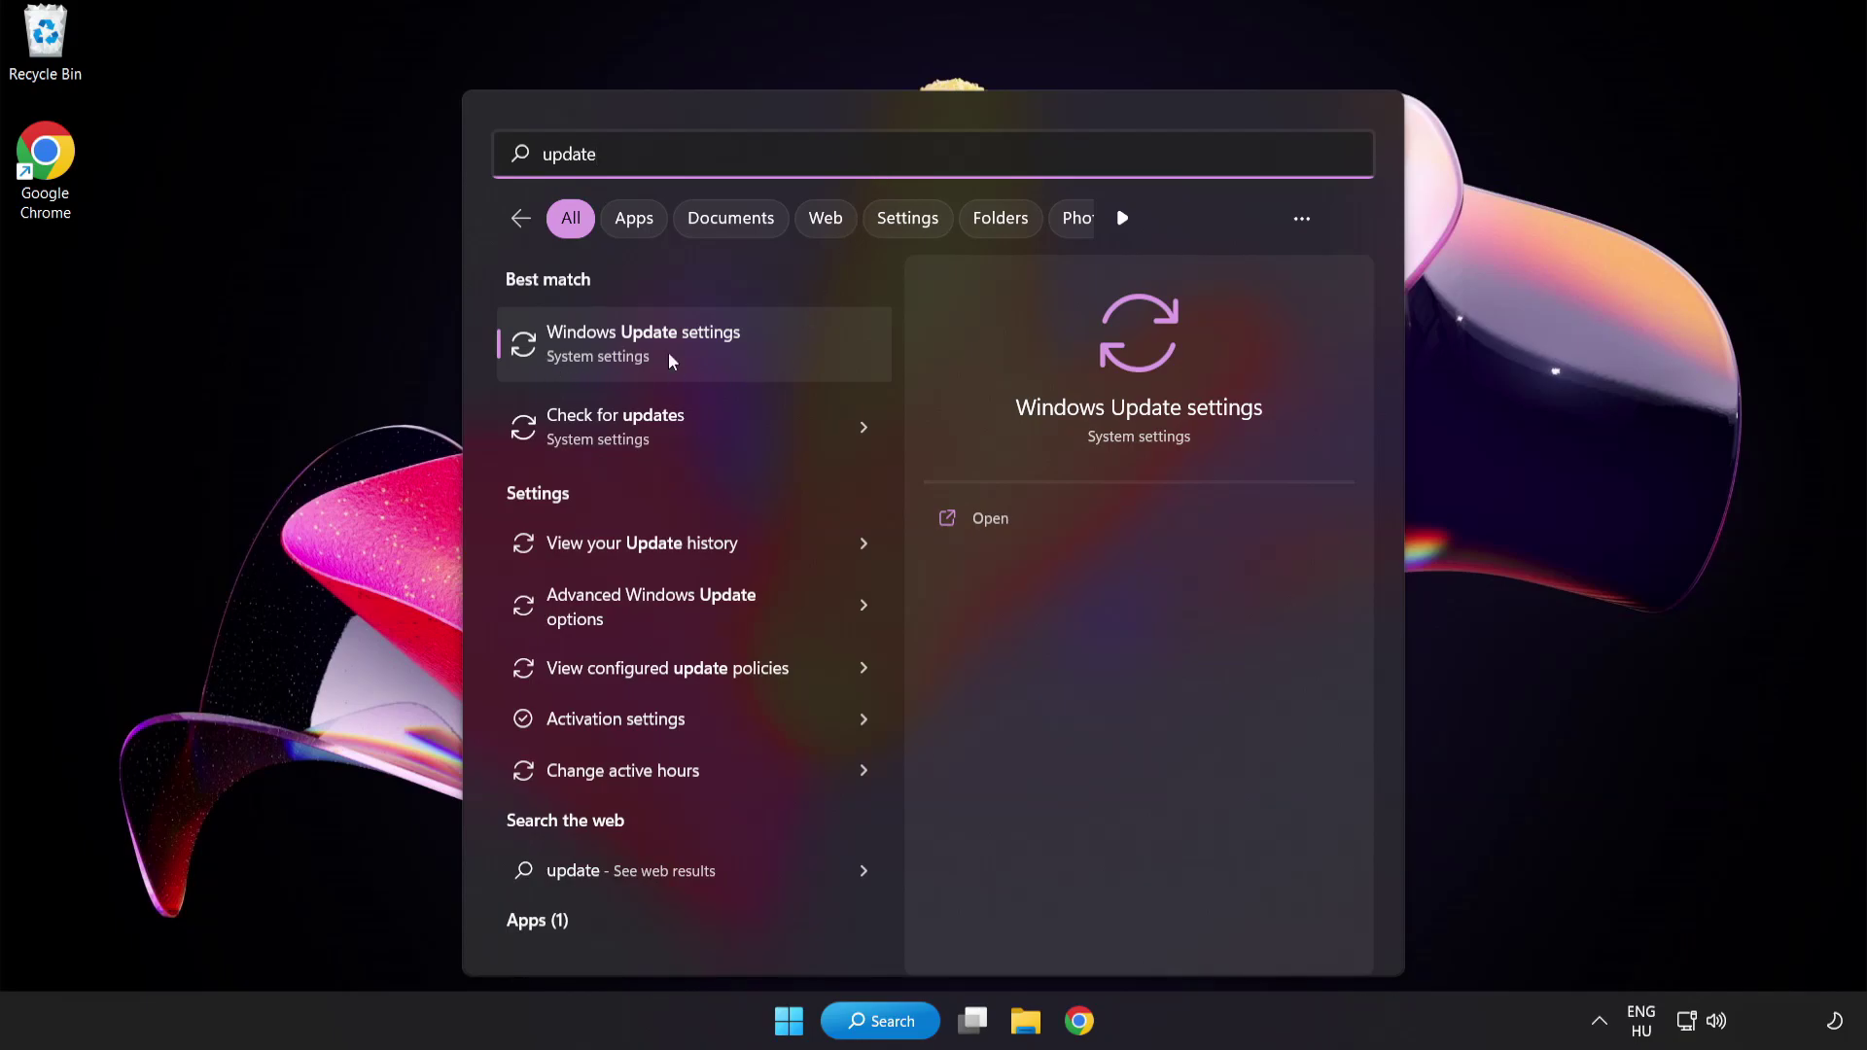
pyautogui.click(714, 354)
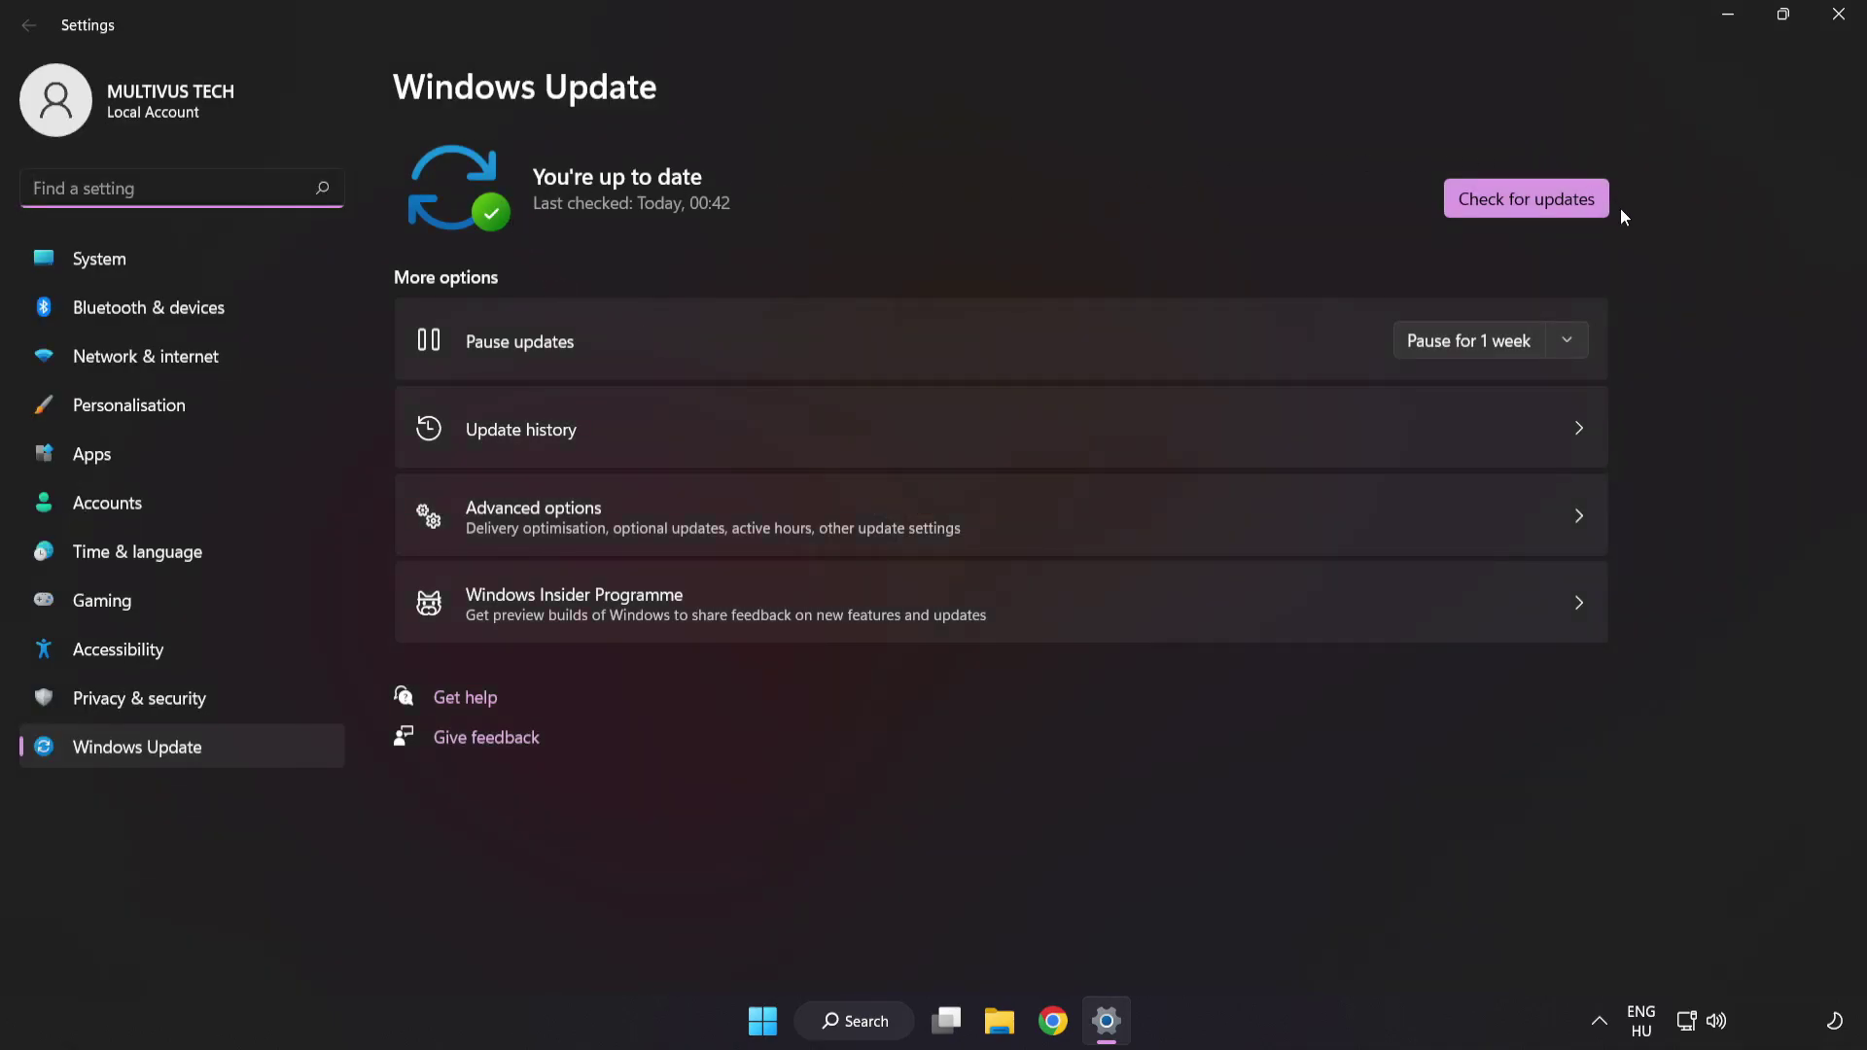
pyautogui.click(1519, 208)
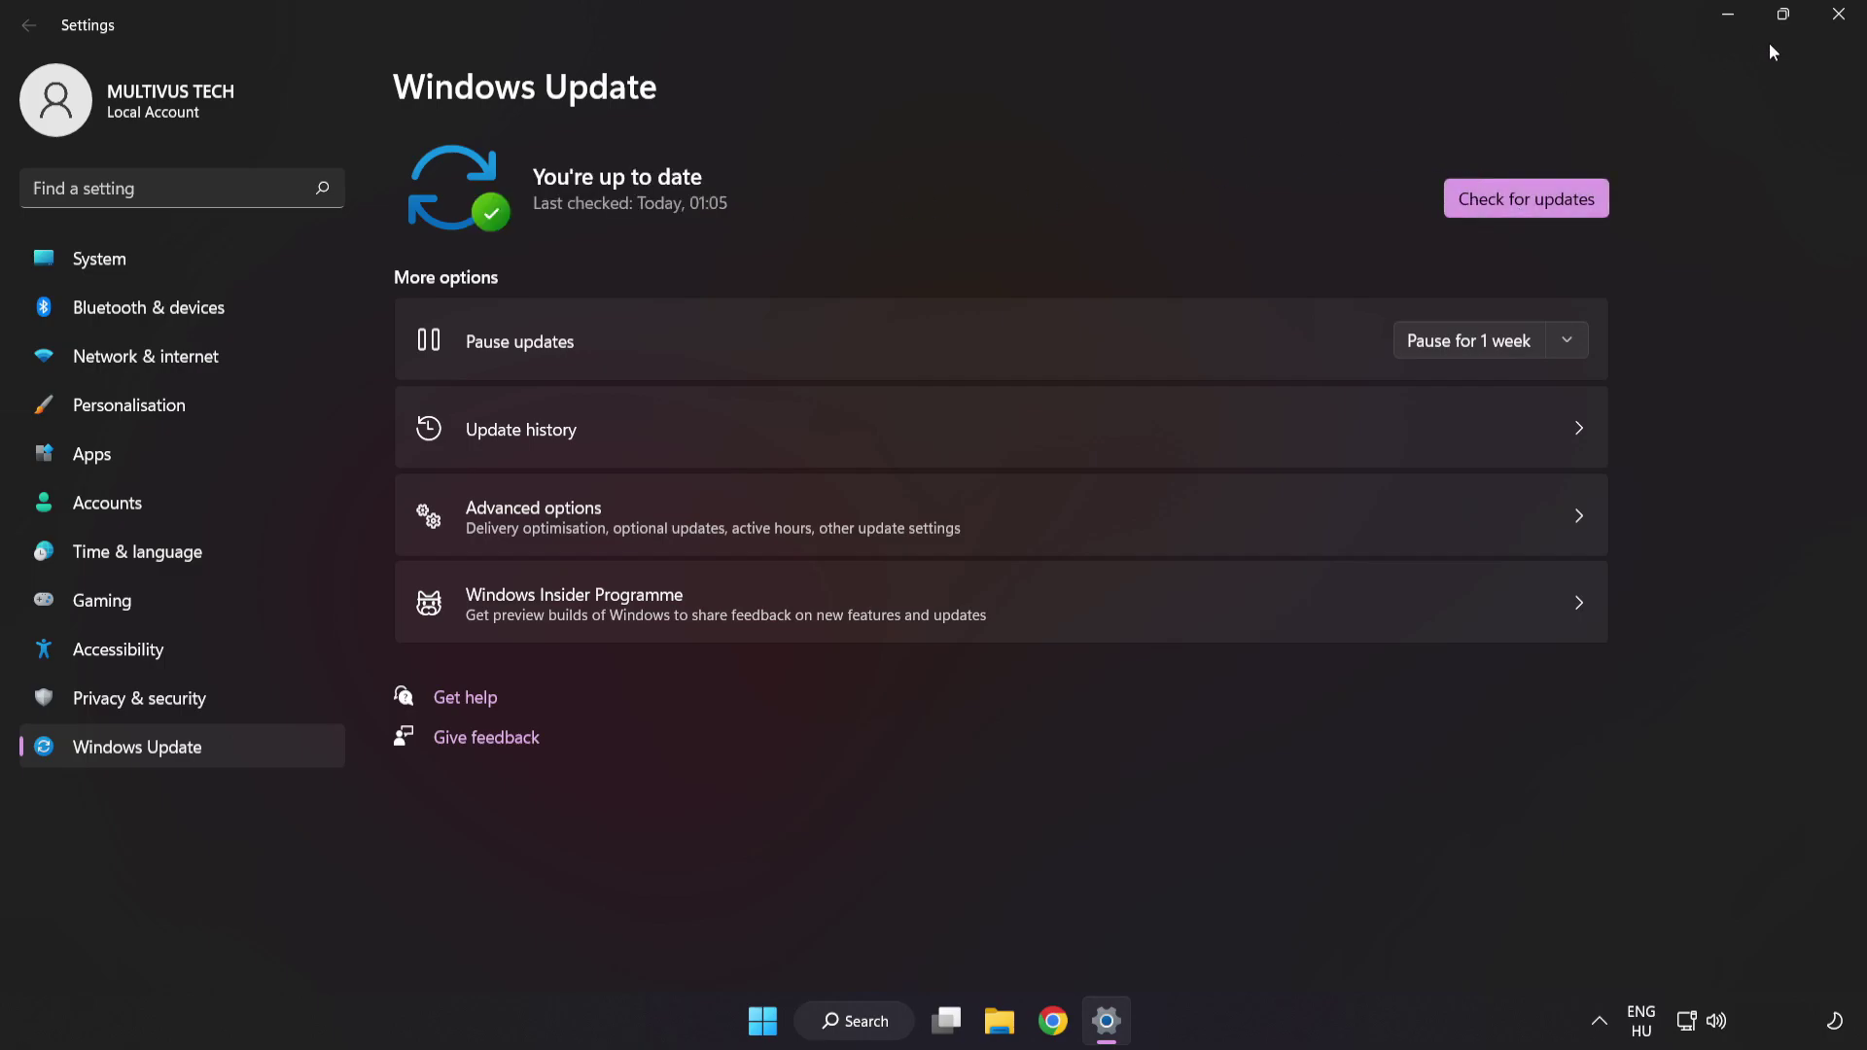
pyautogui.click(1836, 27)
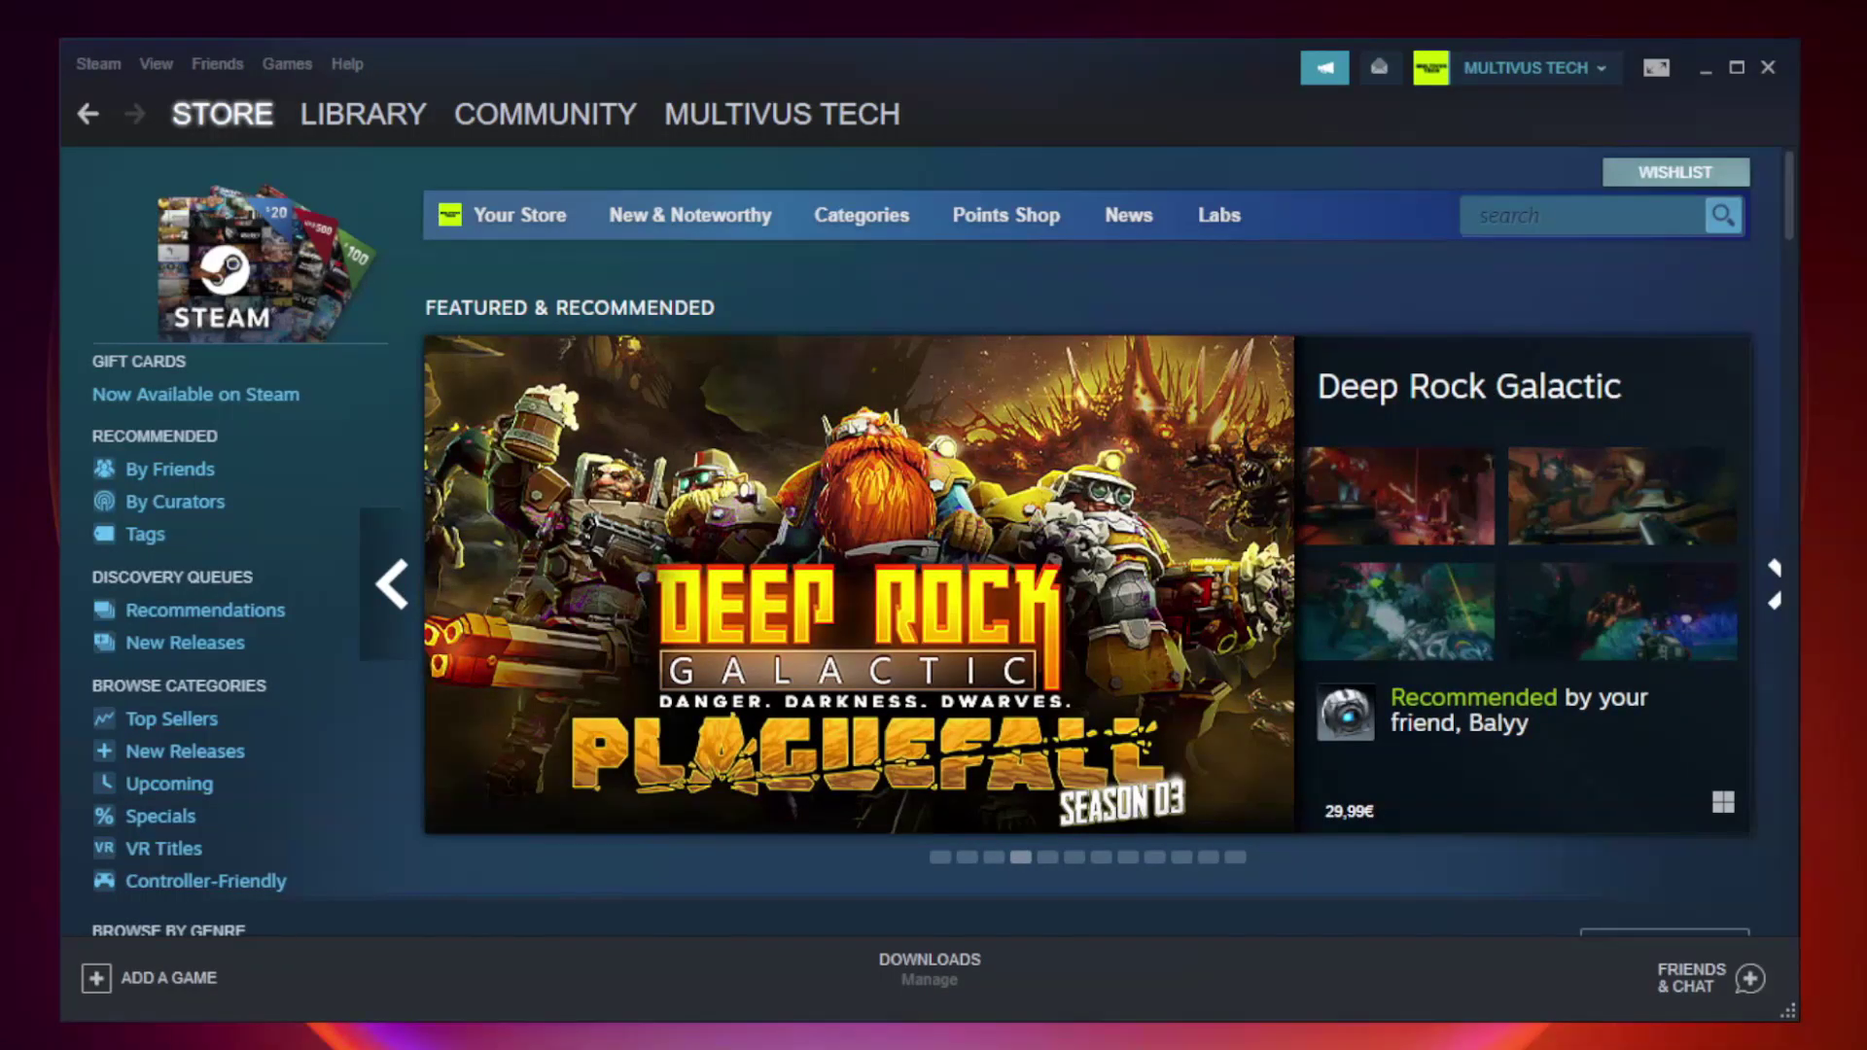
# In the Steam library, open the properties of YOUR NOT WORKING GAME and verify the integrity of its local files
pyautogui.moveTo(367, 117)
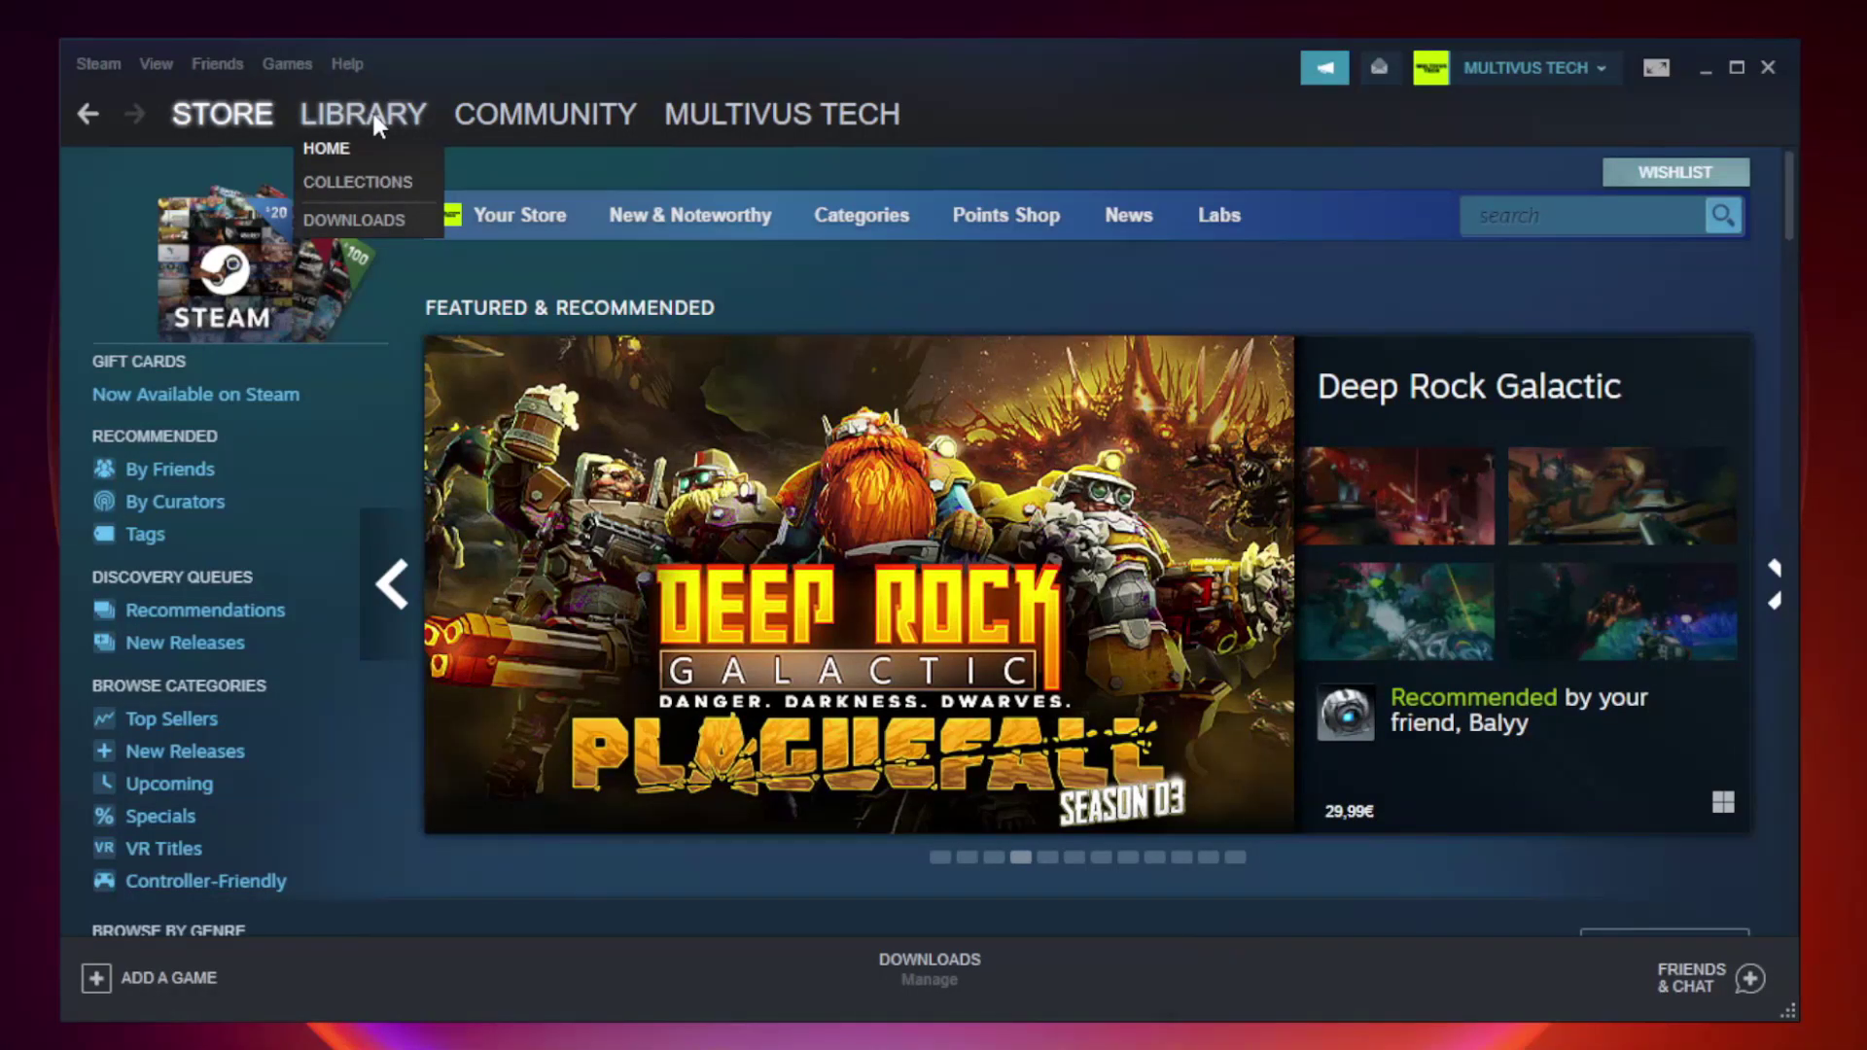
pyautogui.click(379, 125)
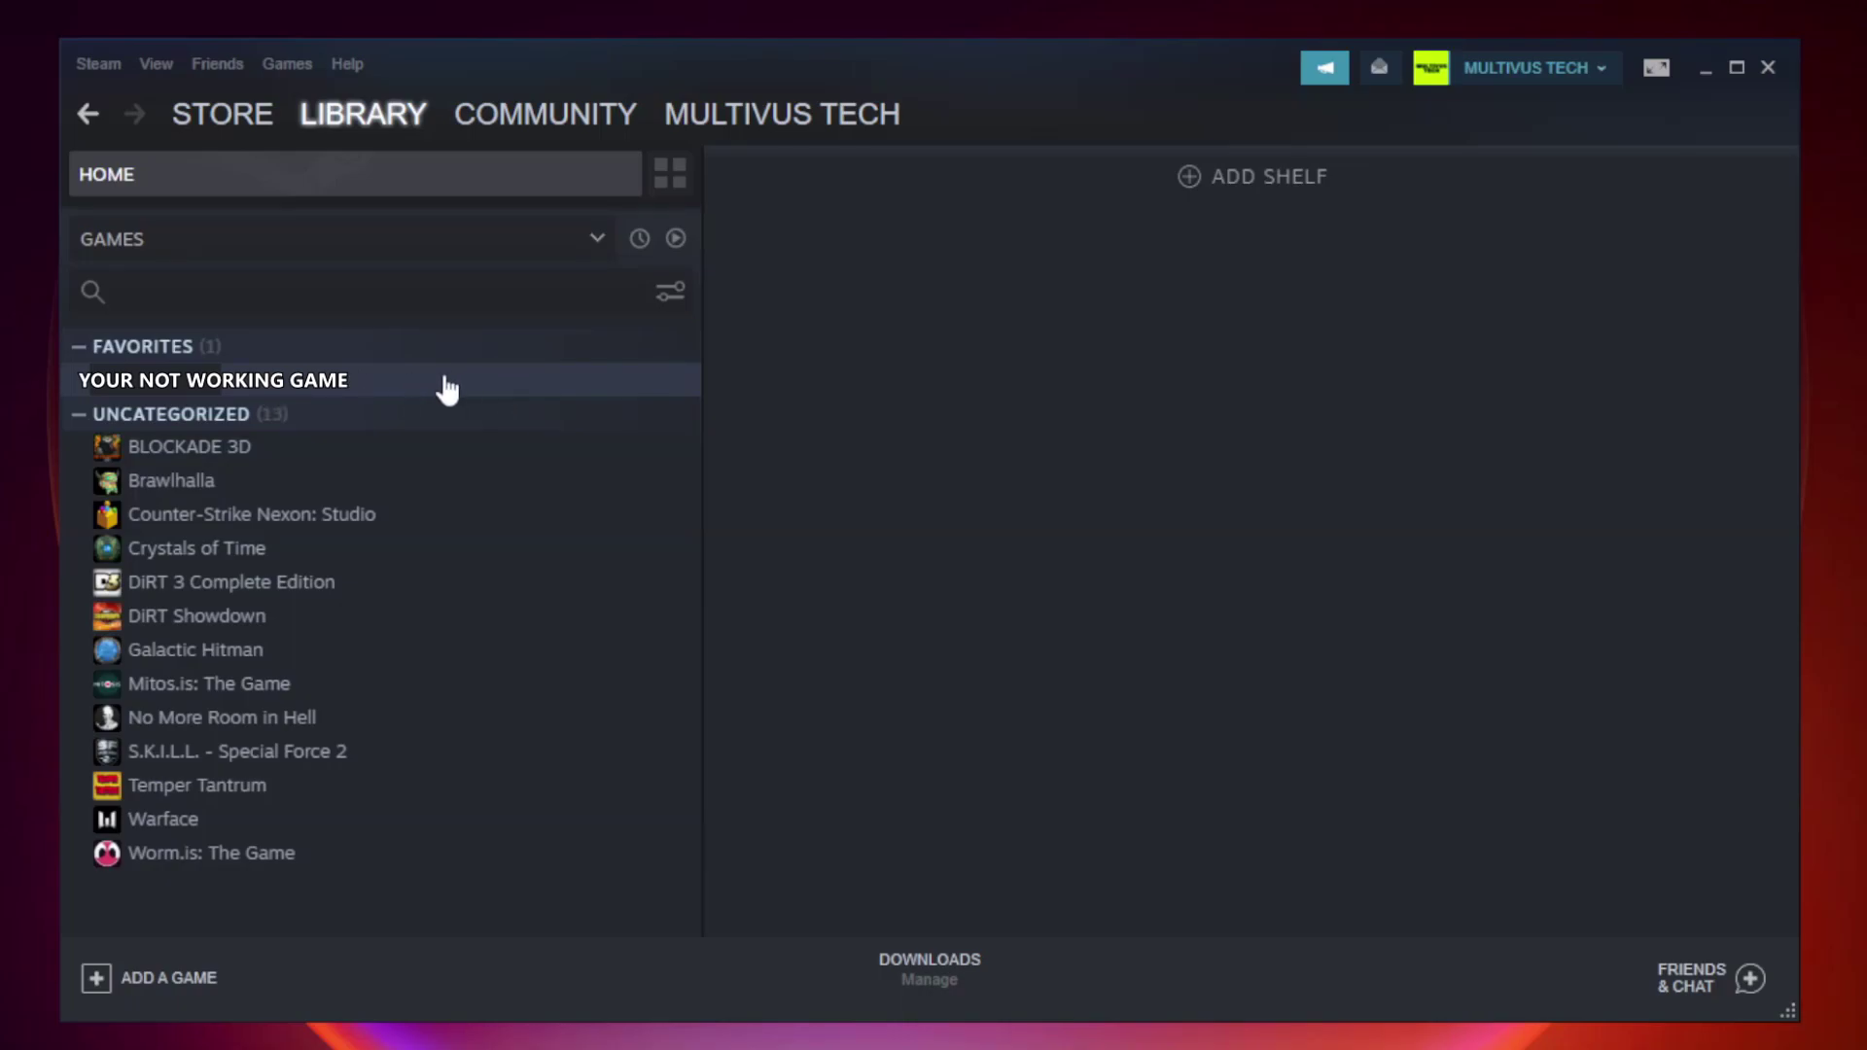
pyautogui.rightClick(402, 386)
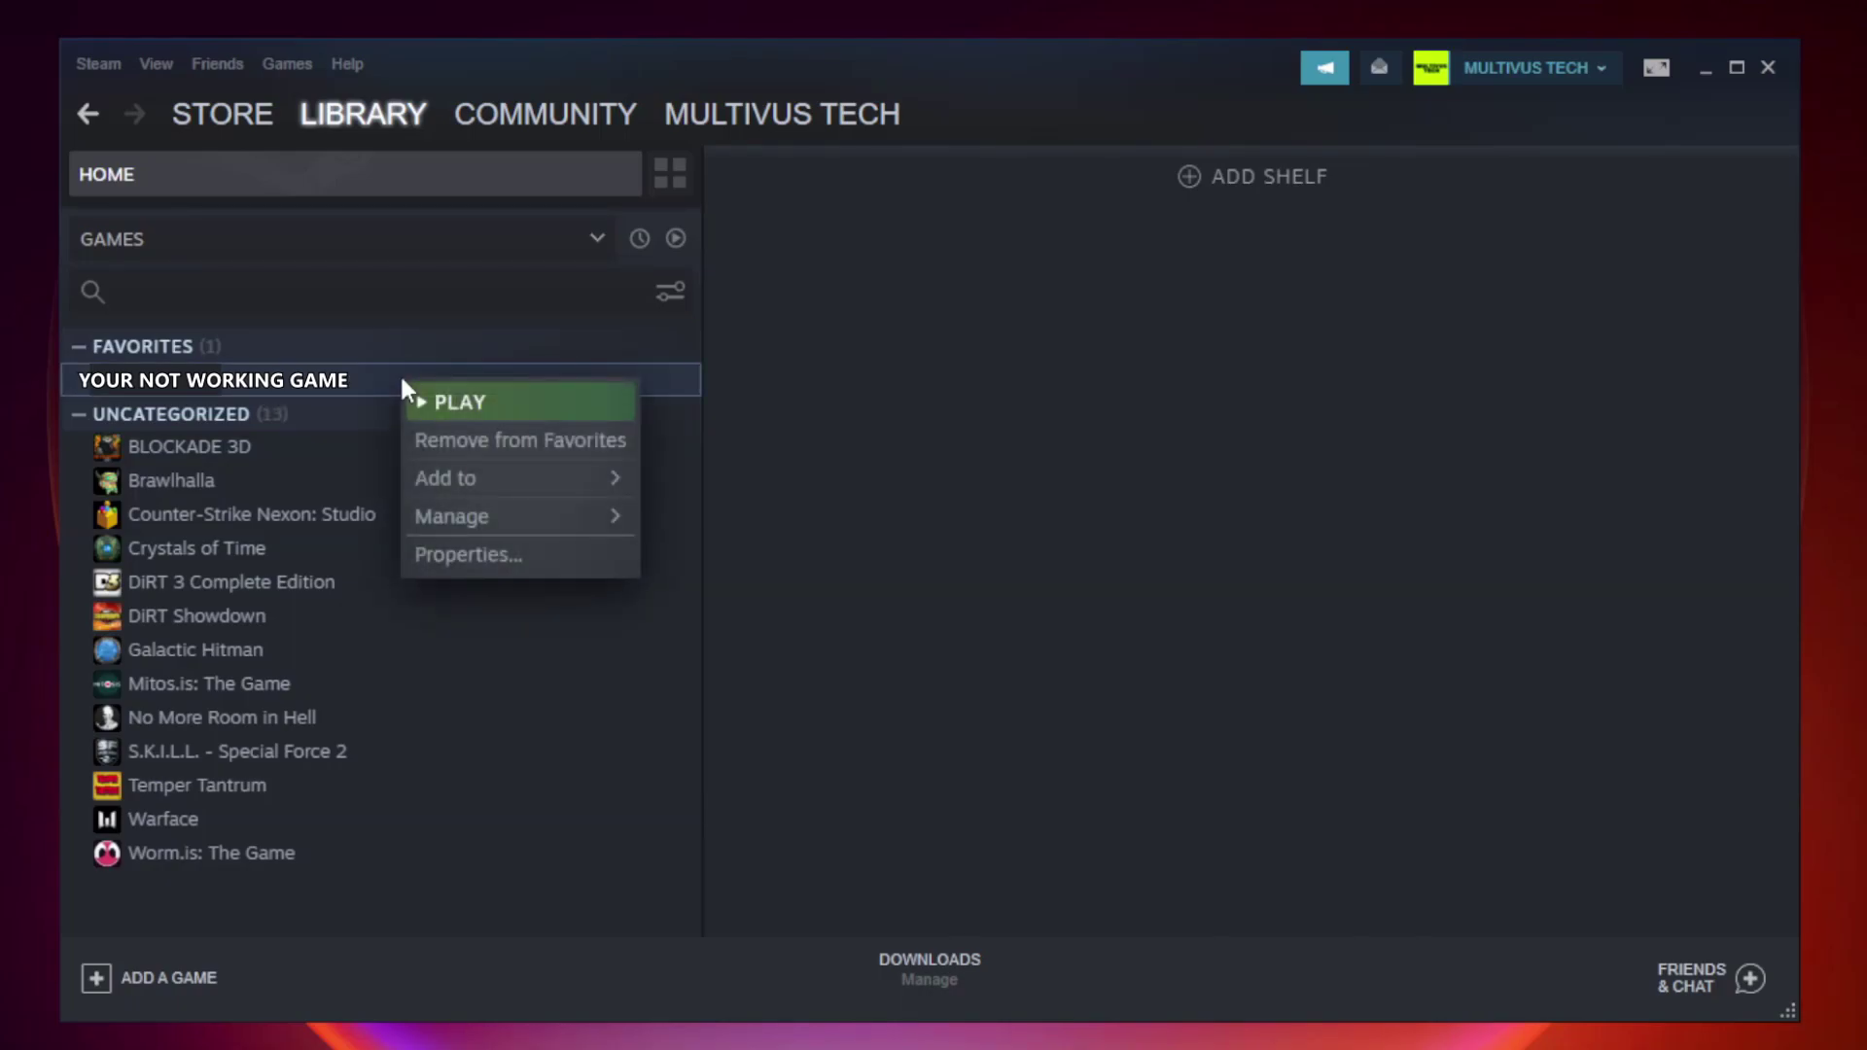
pyautogui.click(515, 561)
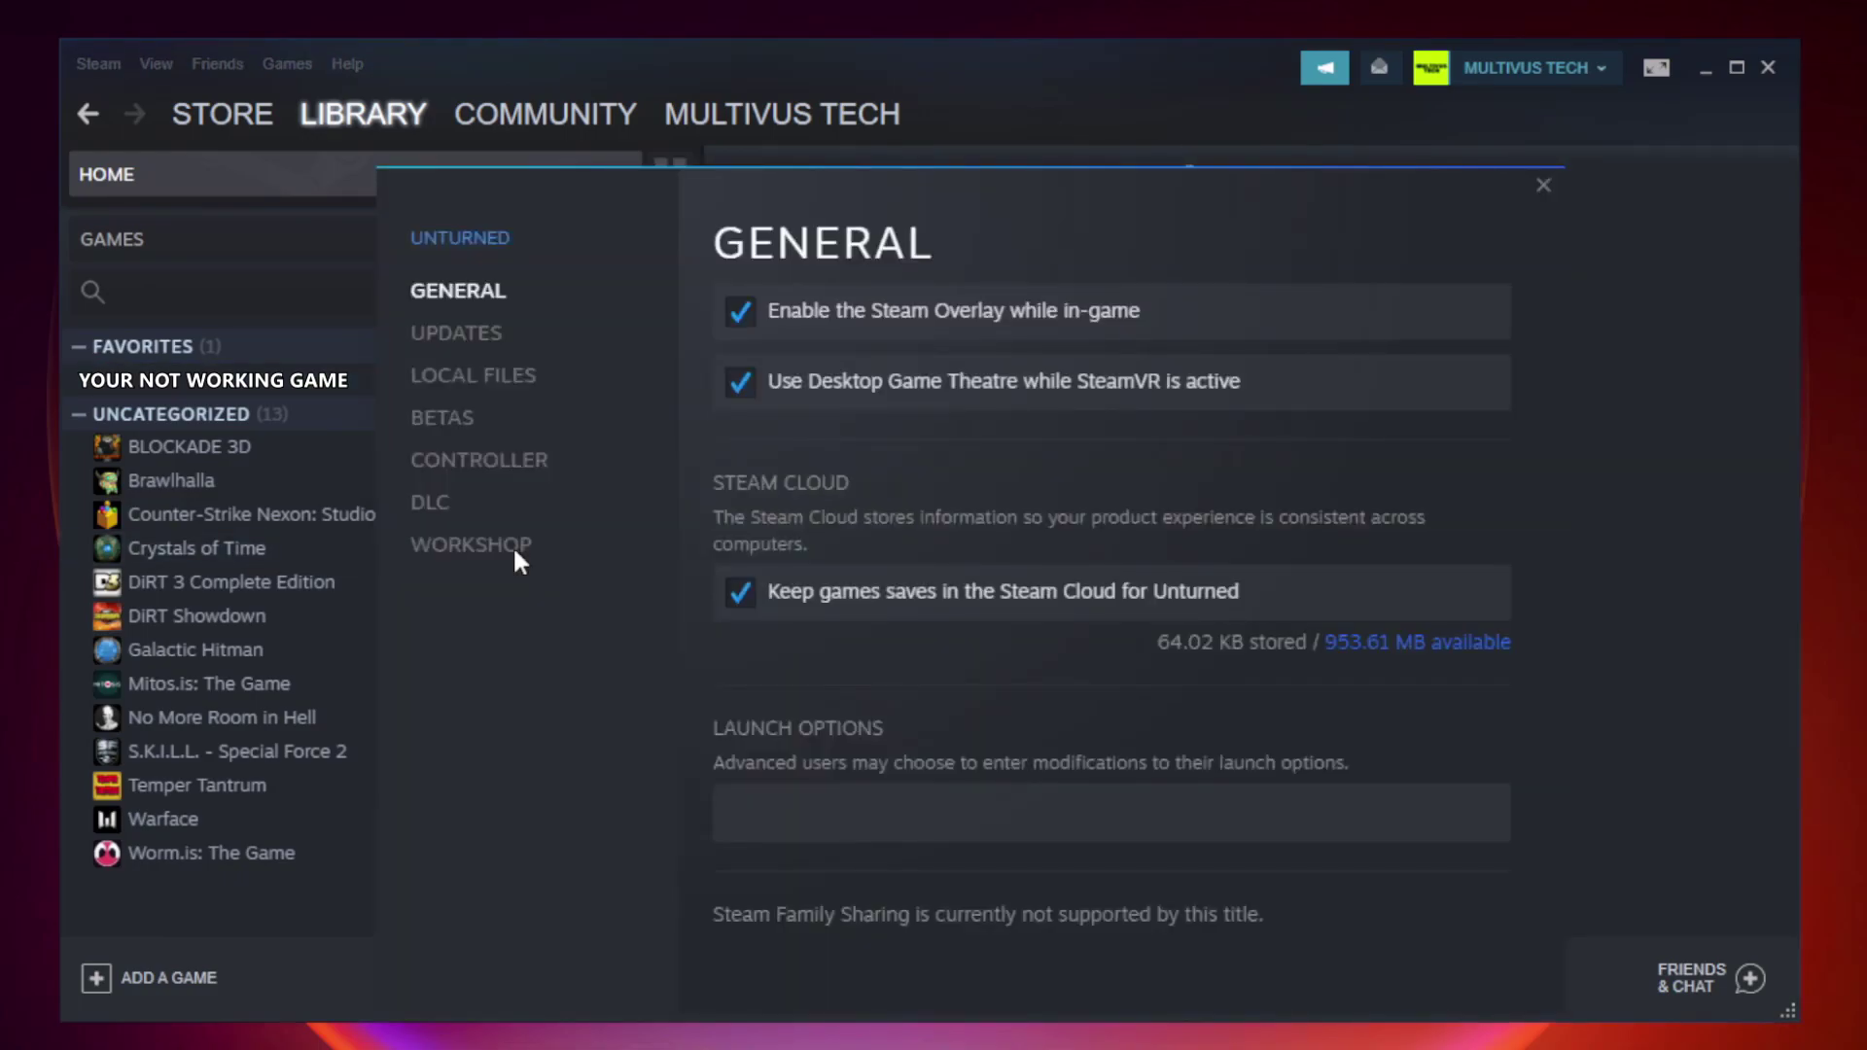
pyautogui.click(494, 383)
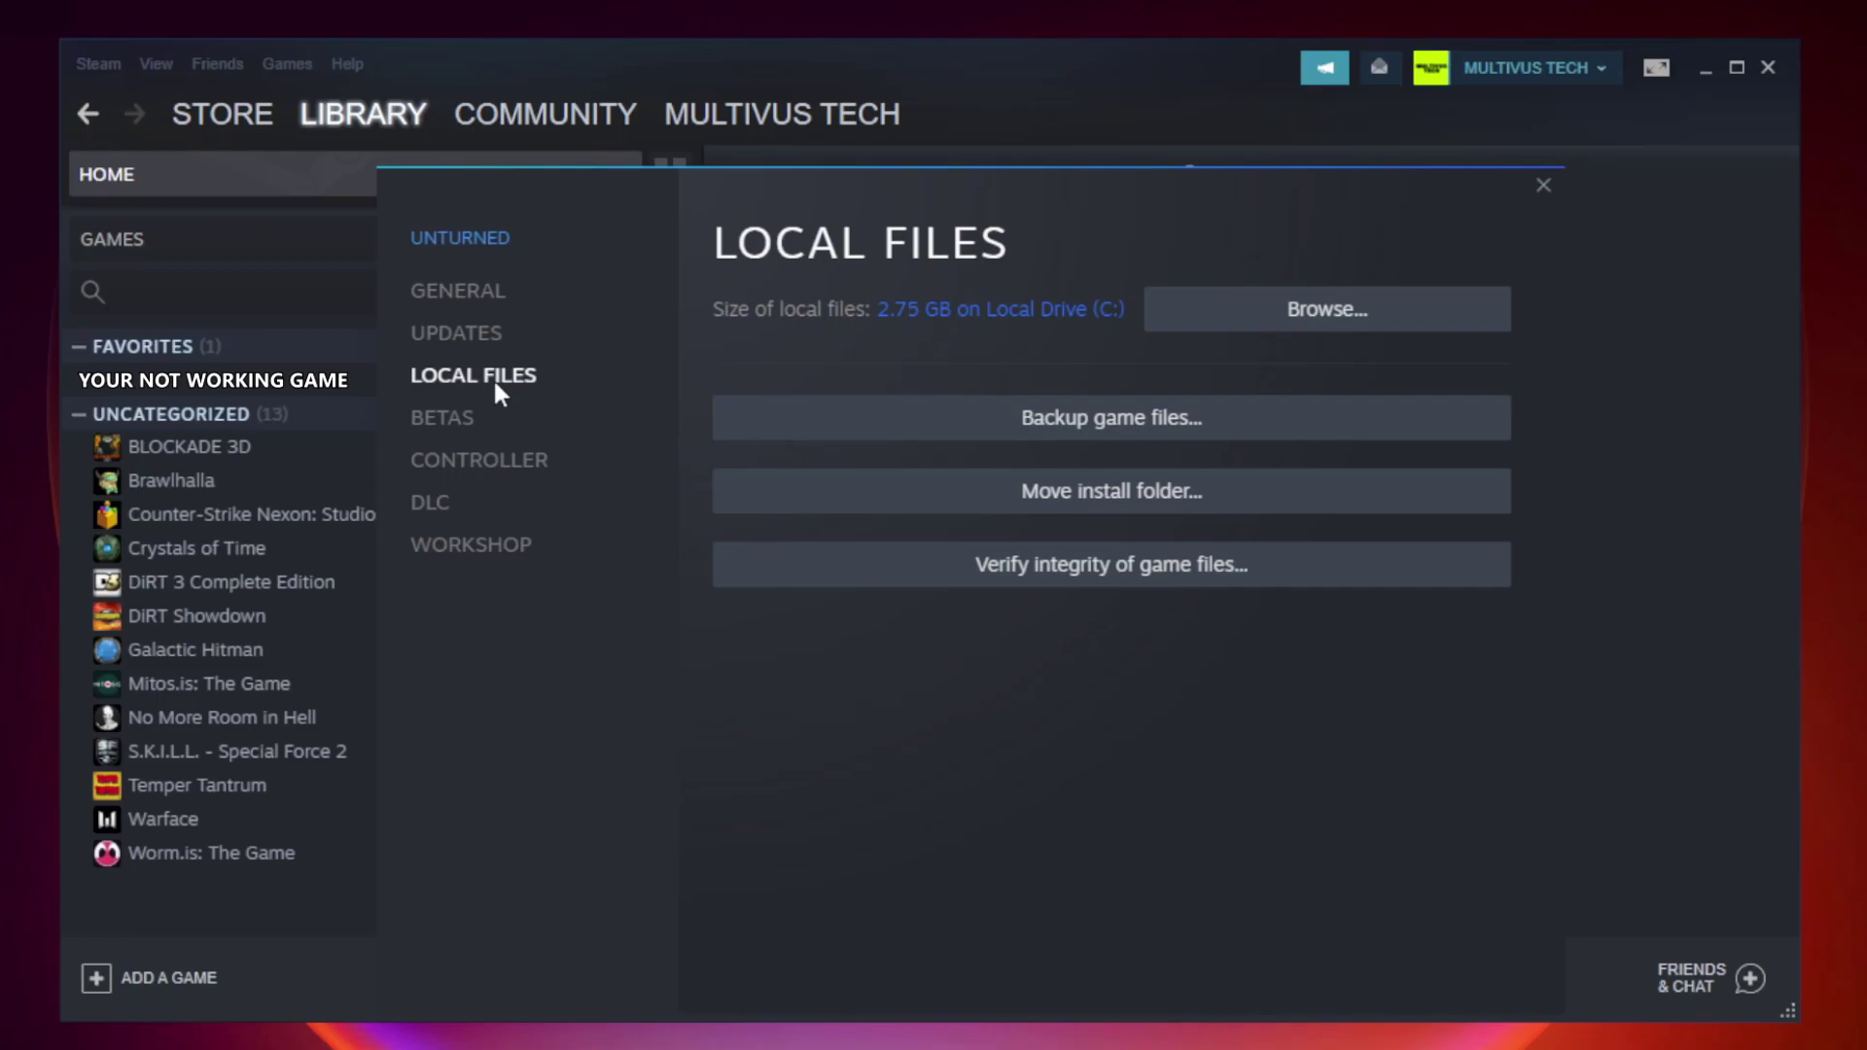
pyautogui.click(1128, 581)
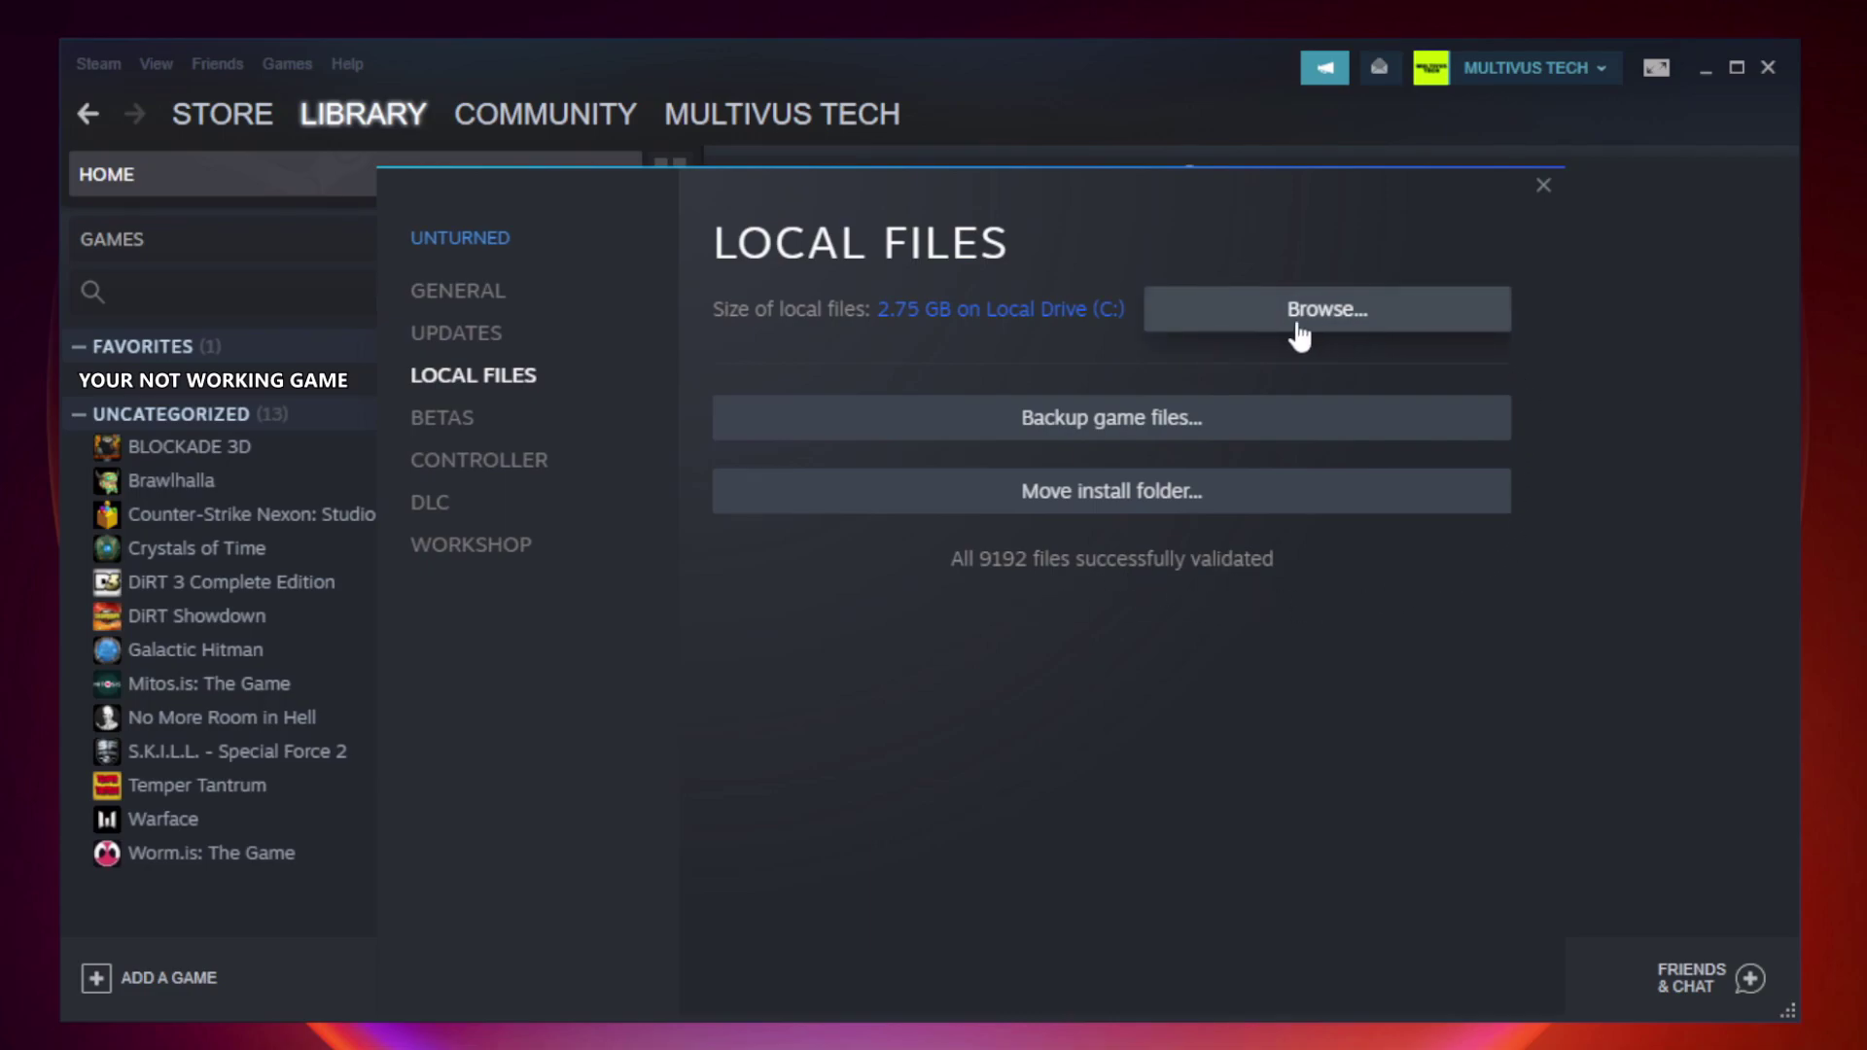
# Browse to the game's install folder and open the properties of the YOUR NOT WORKING GAME shortcut
pyautogui.click(1334, 328)
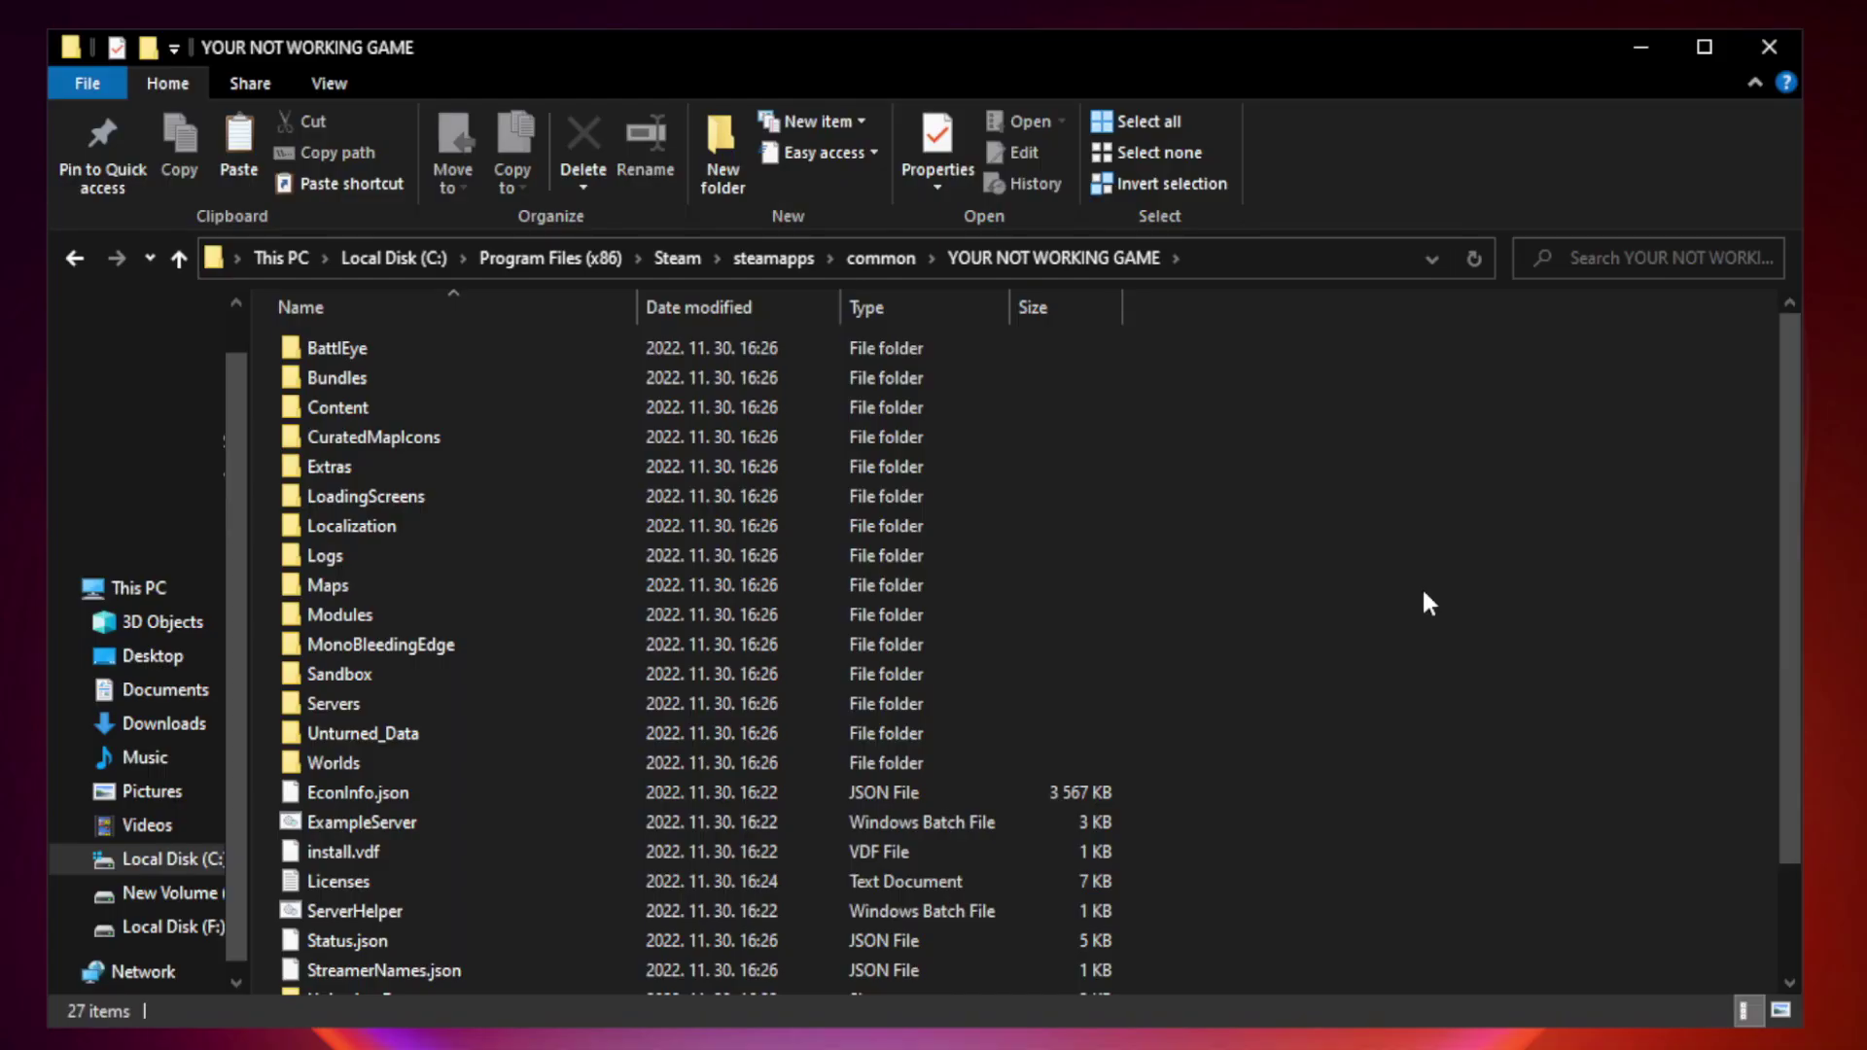
pyautogui.moveTo(1791, 509); pyautogui.dragTo(1794, 669)
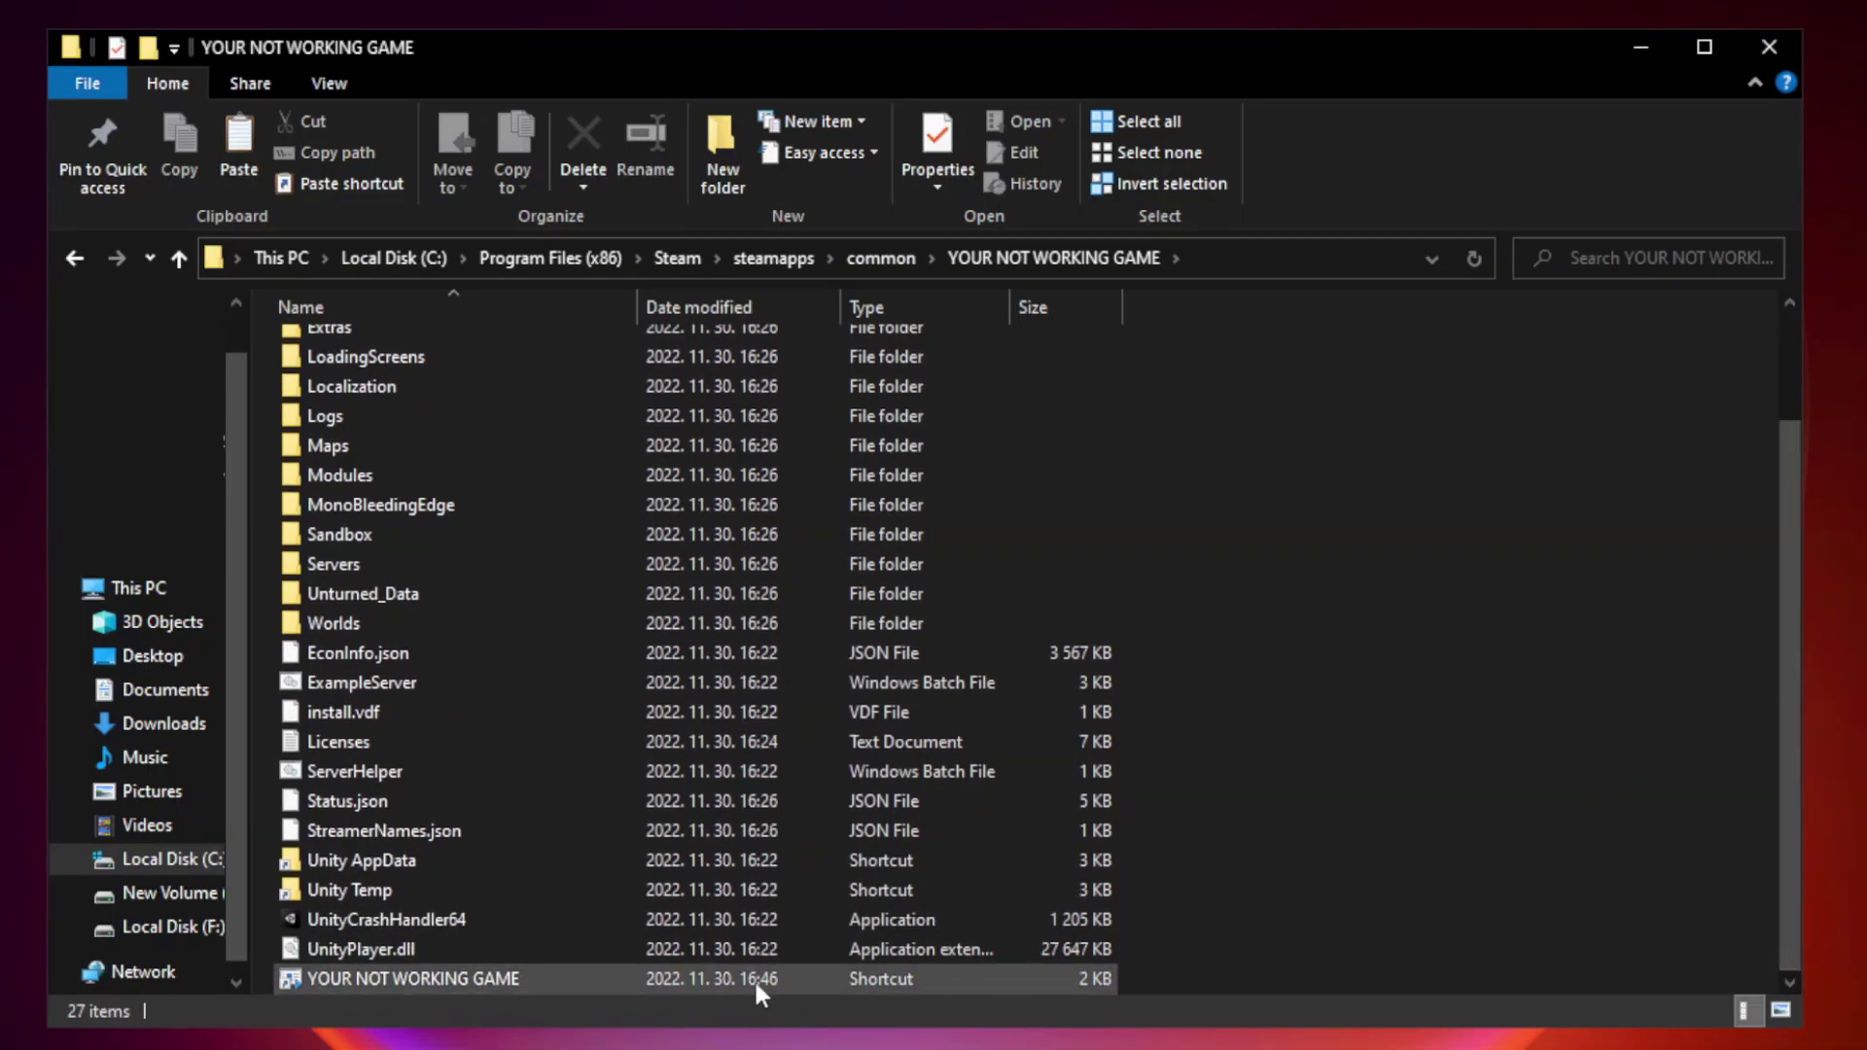
pyautogui.click(703, 980)
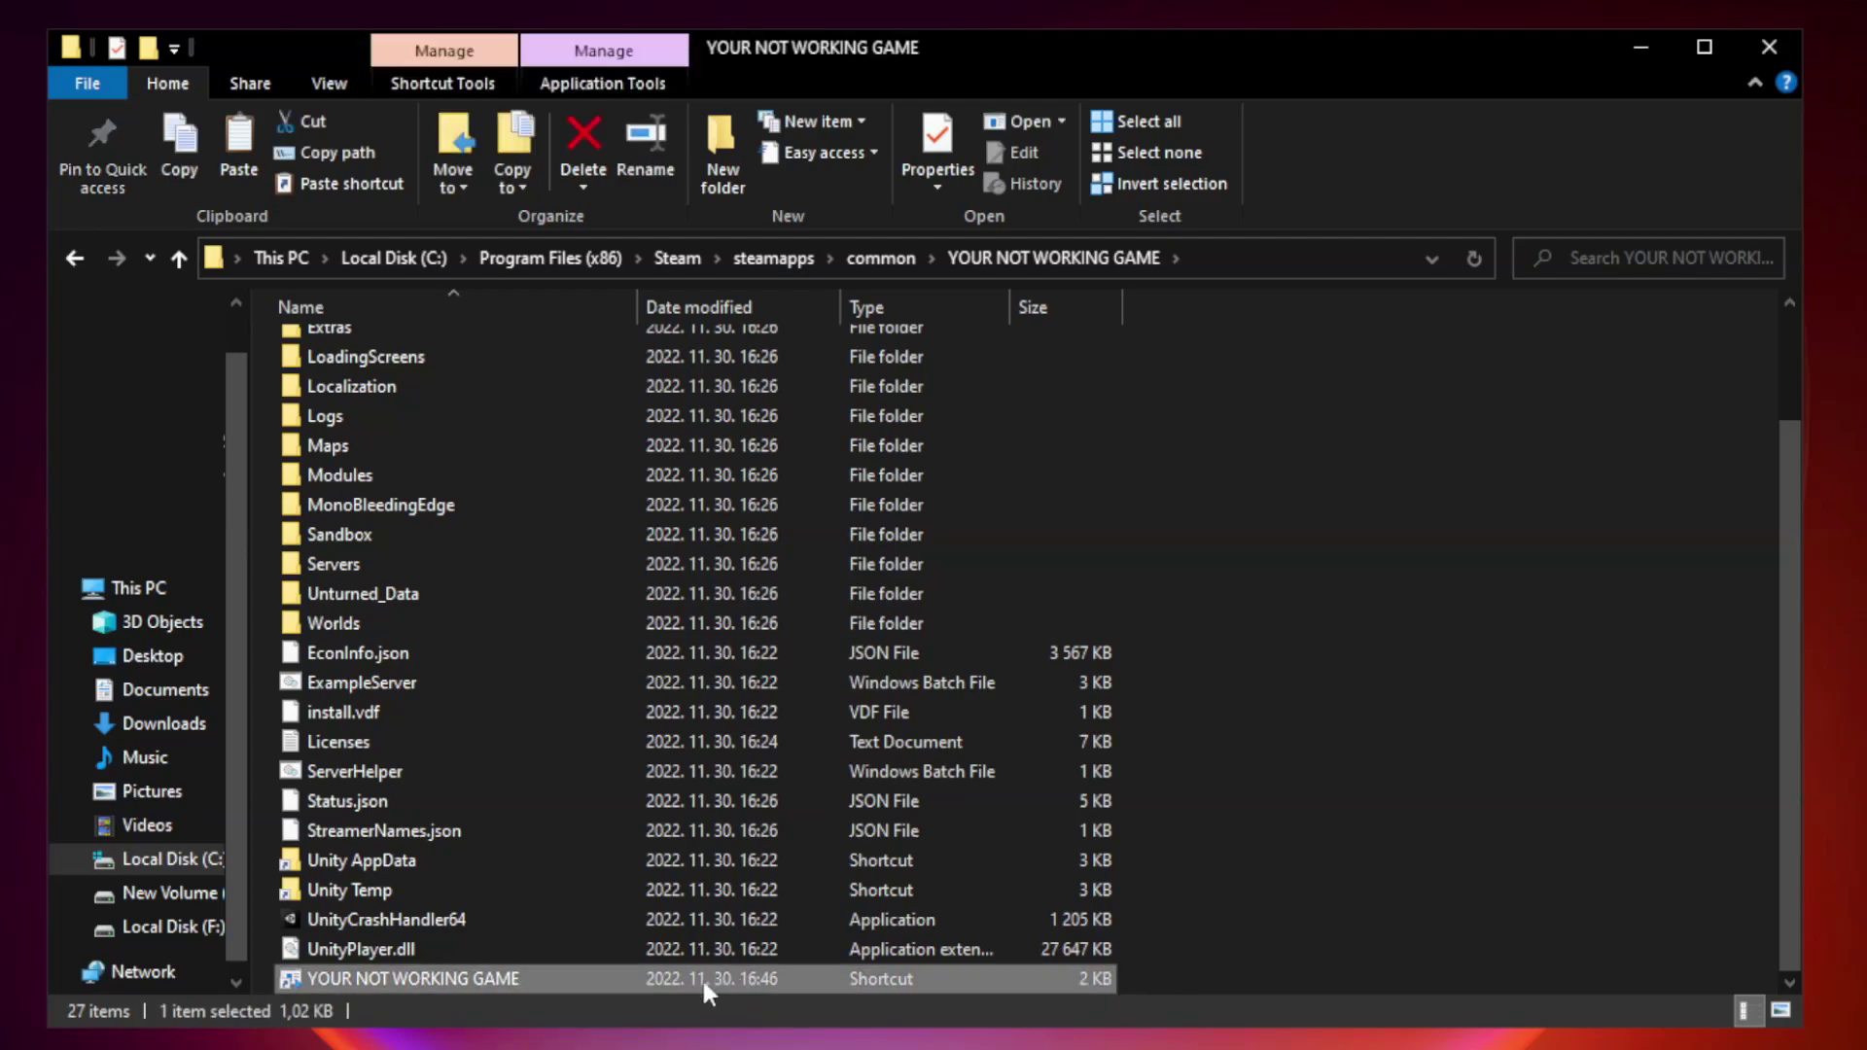
pyautogui.rightClick(634, 984)
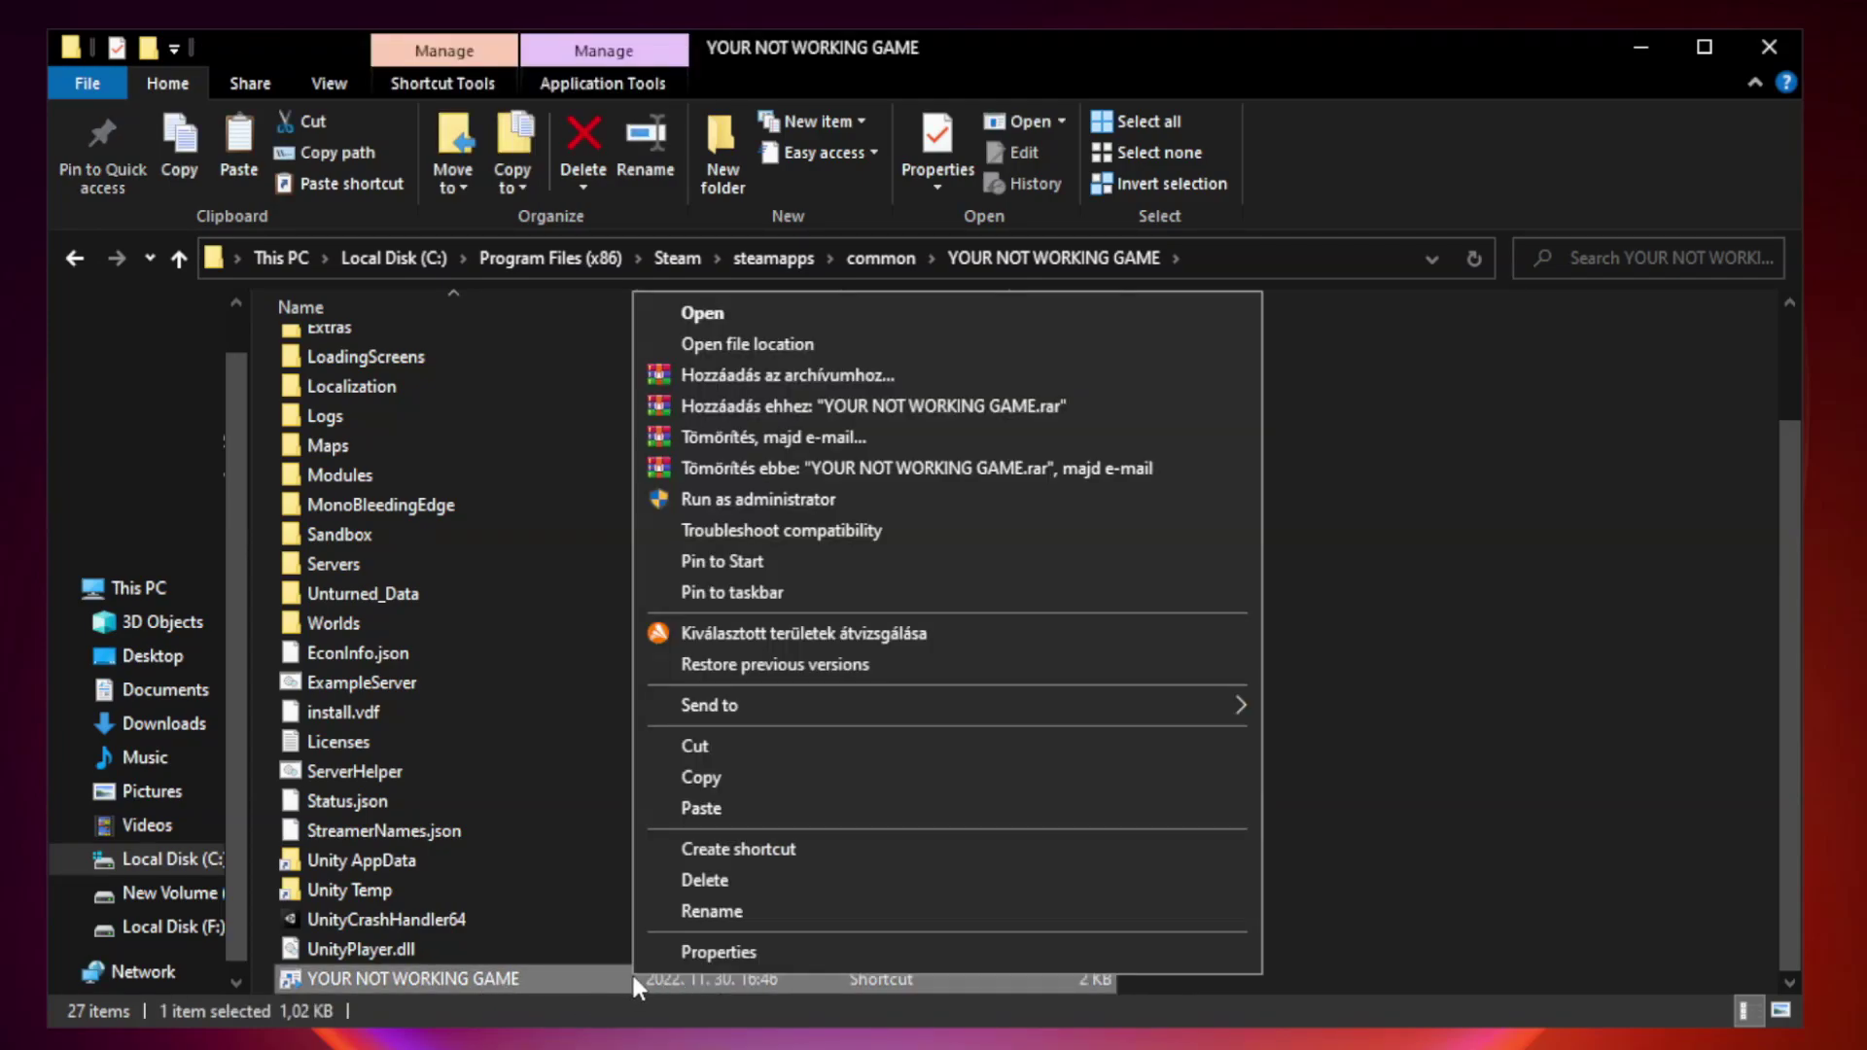
pyautogui.click(942, 958)
pyautogui.moveTo(927, 513); pyautogui.dragTo(925, 211)
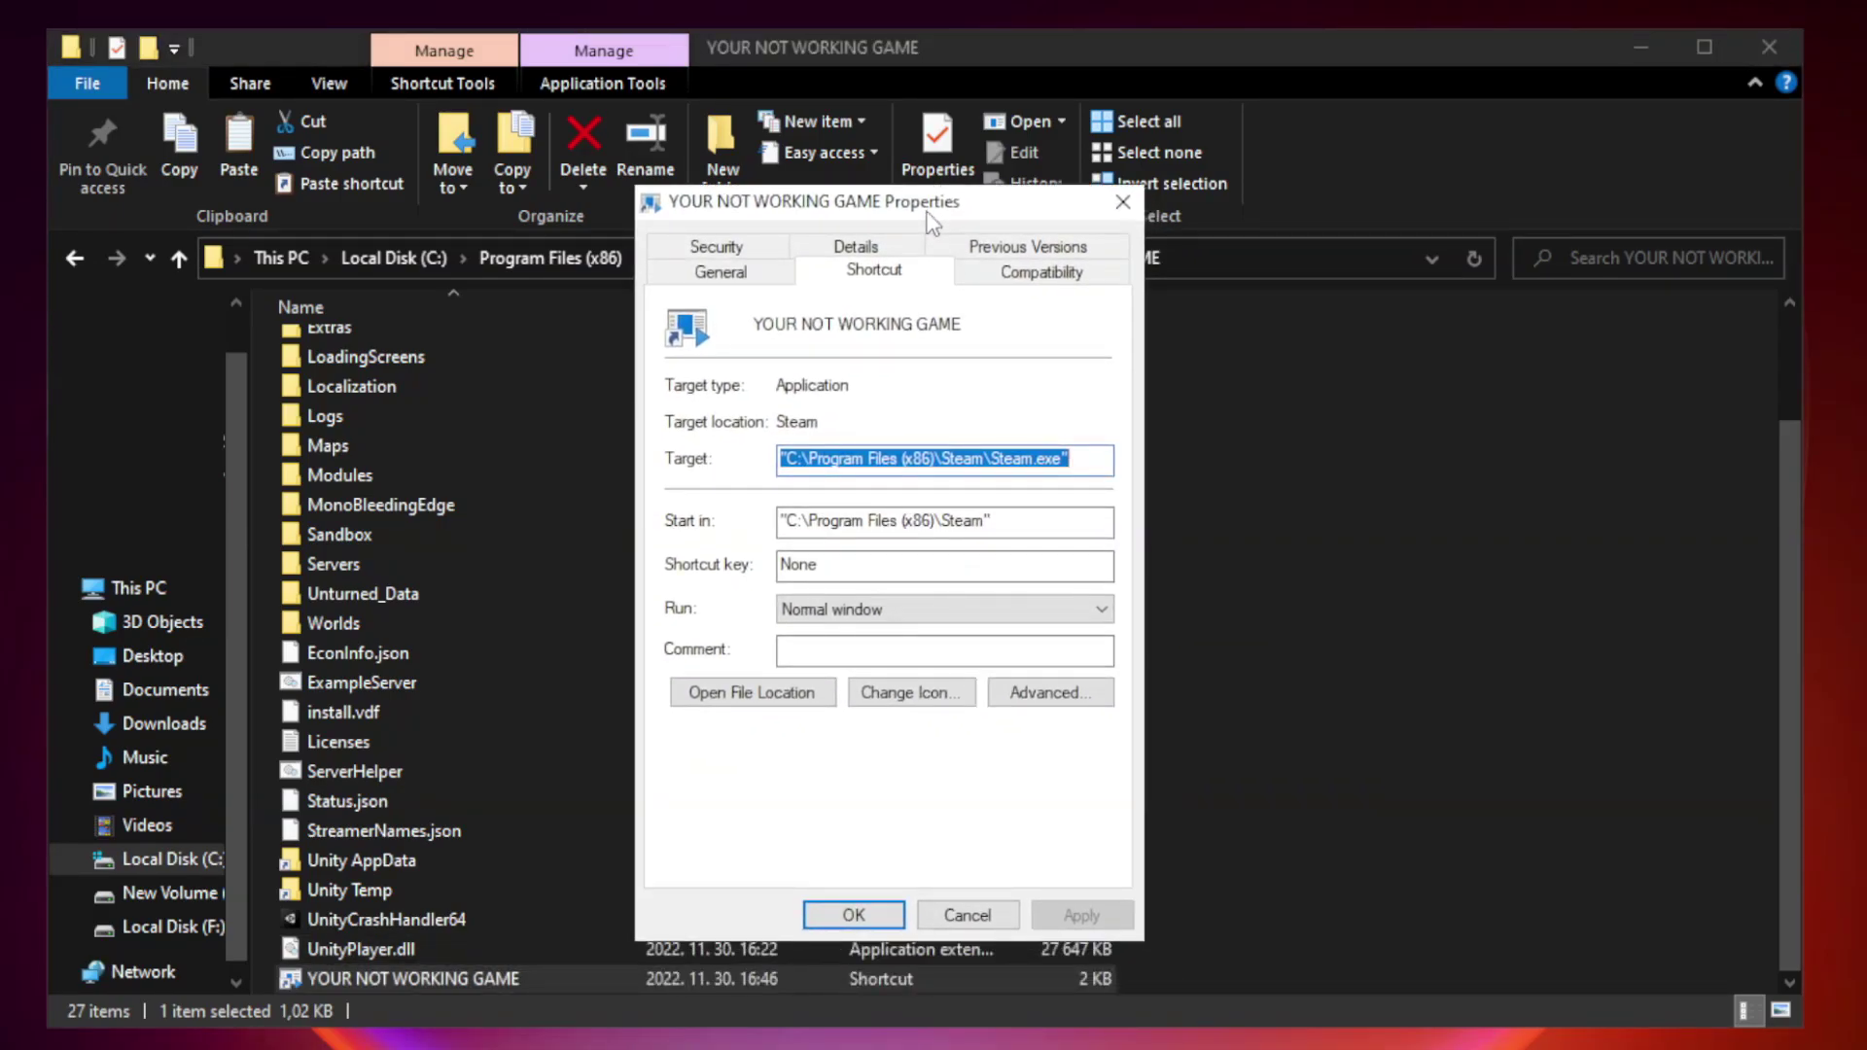
# Set the shortcut to Windows 8 compatibility mode, disable fullscreen optimizations, enable running as administrator, apply the settings and close the folder
pyautogui.click(1033, 275)
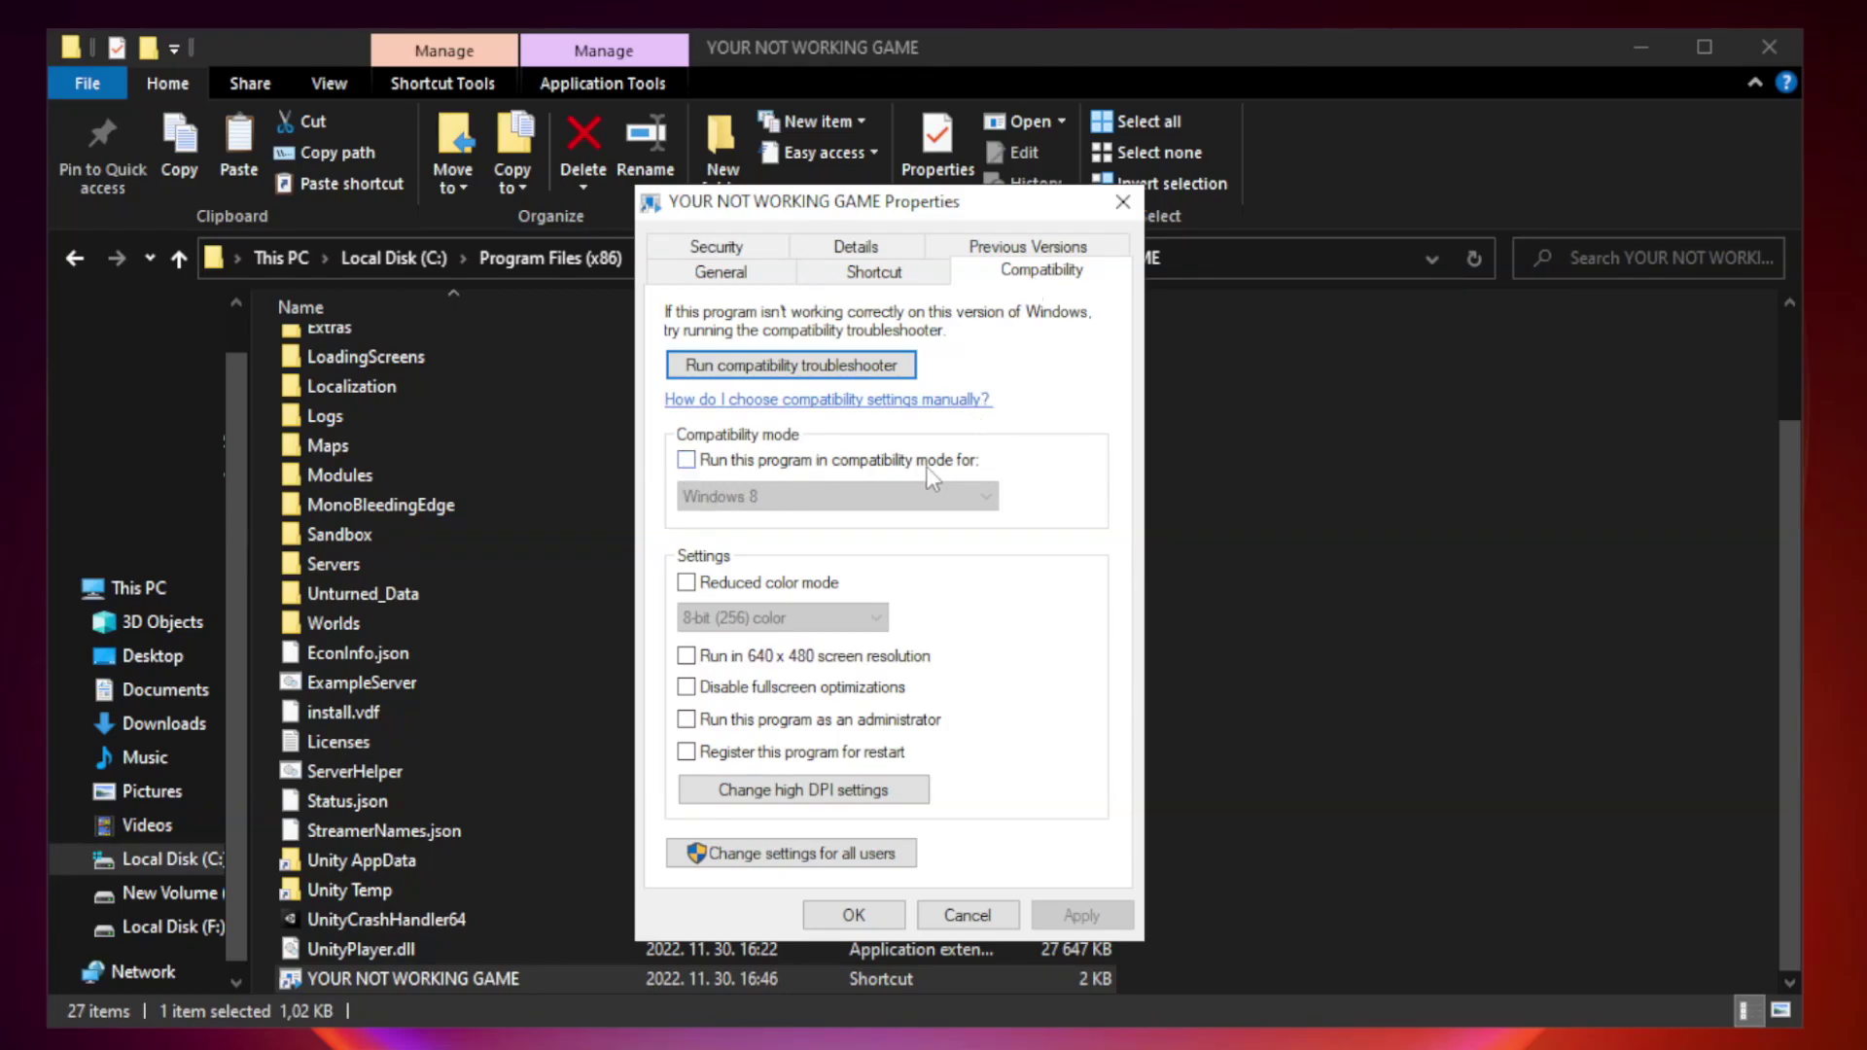
pyautogui.click(745, 466)
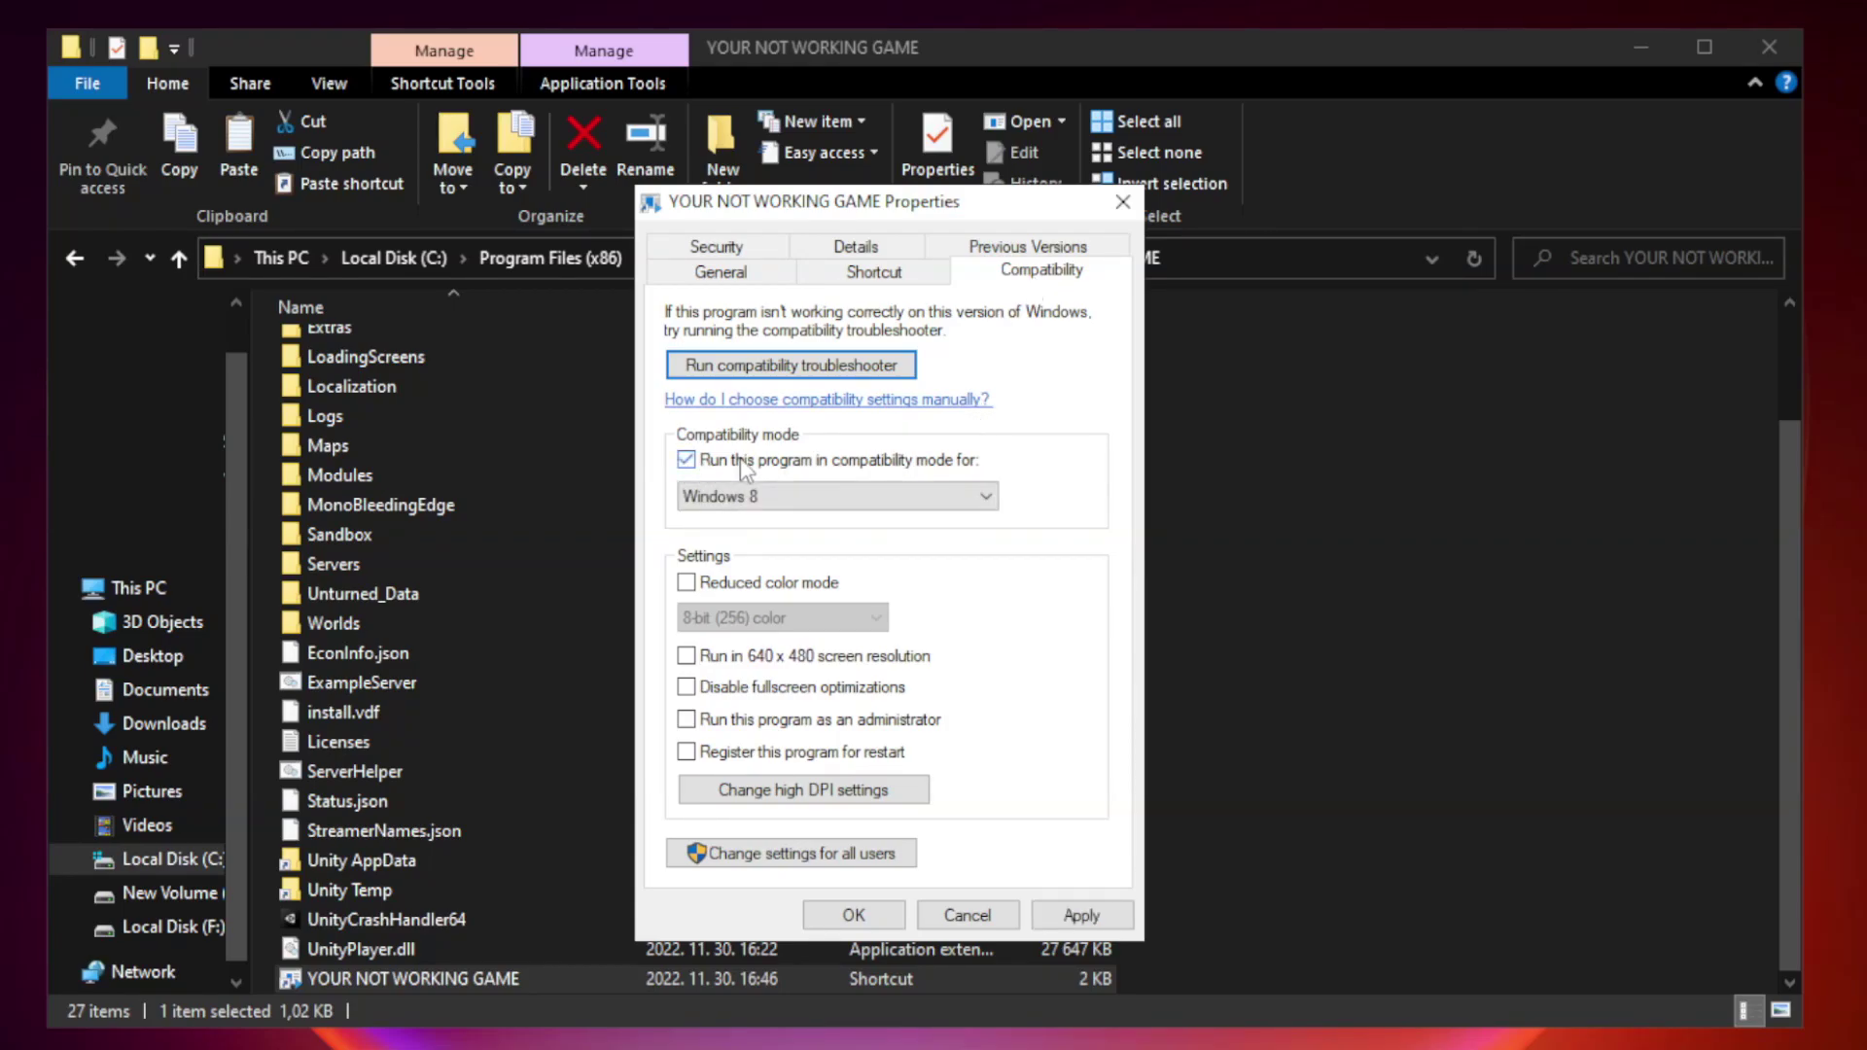
pyautogui.click(812, 494)
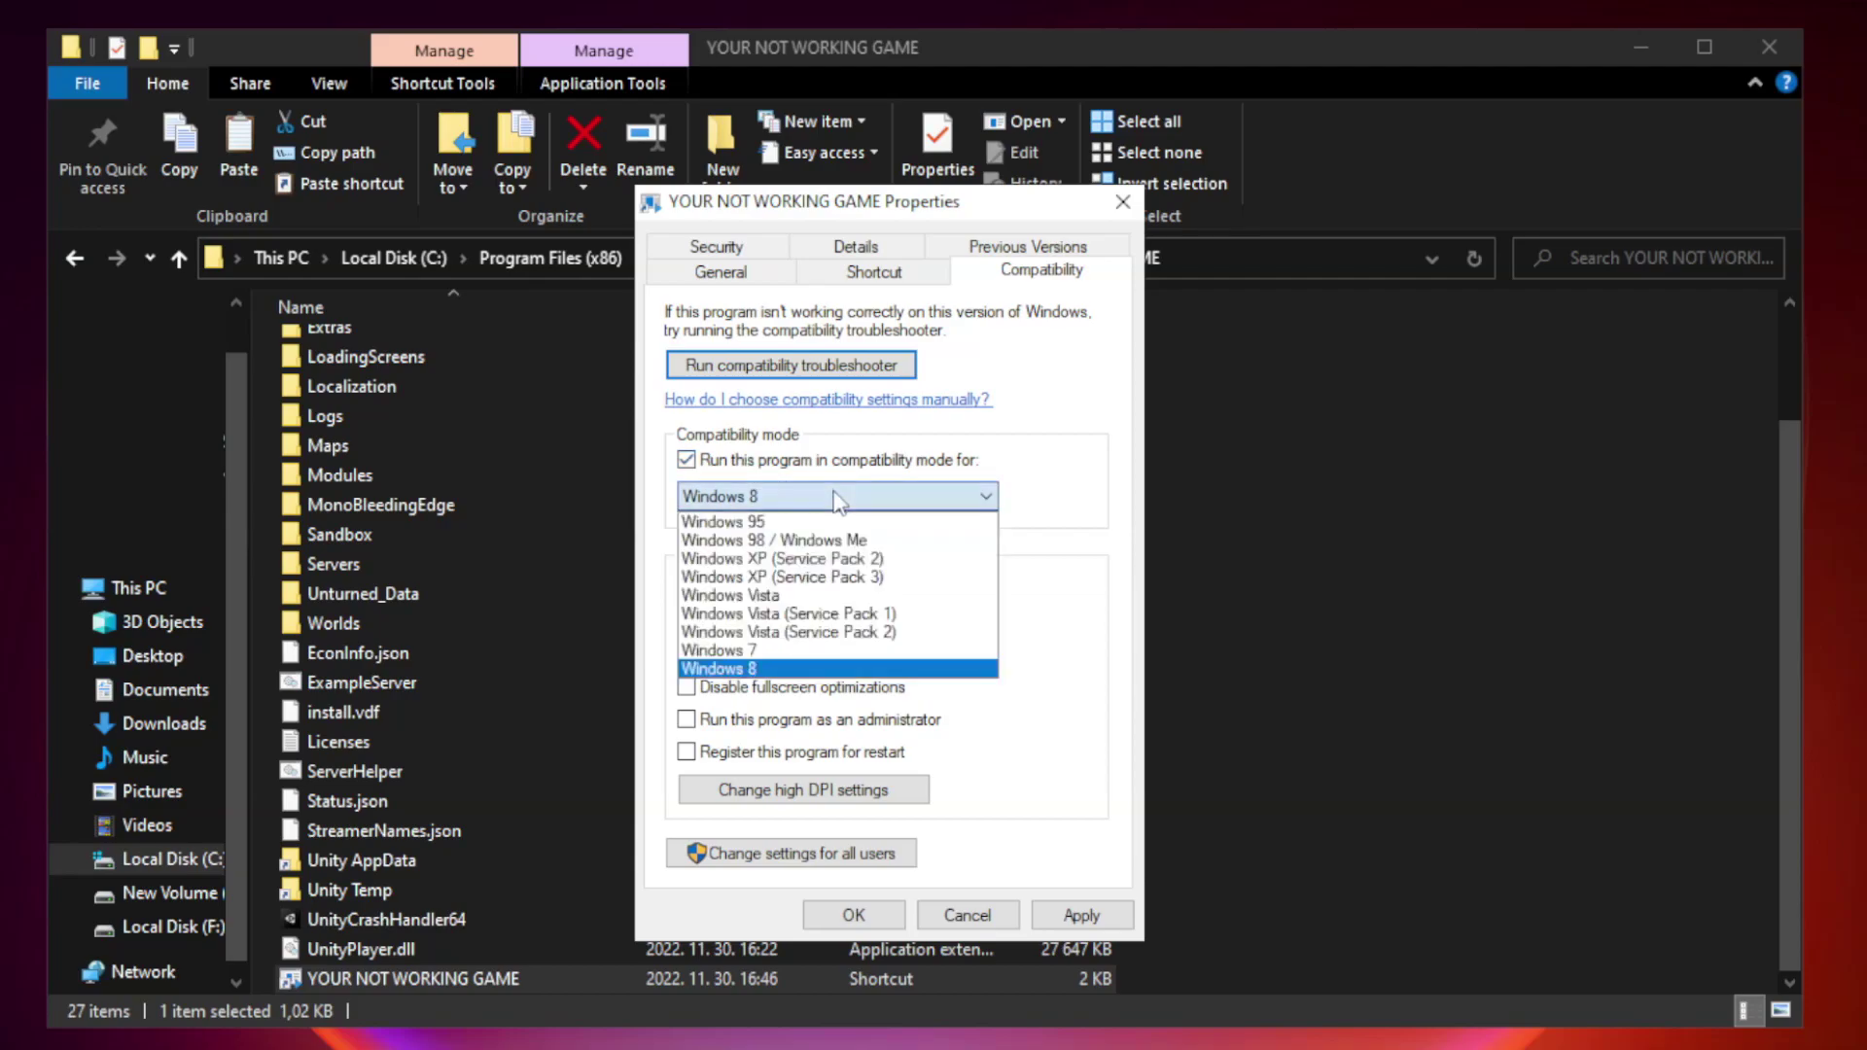
pyautogui.click(789, 669)
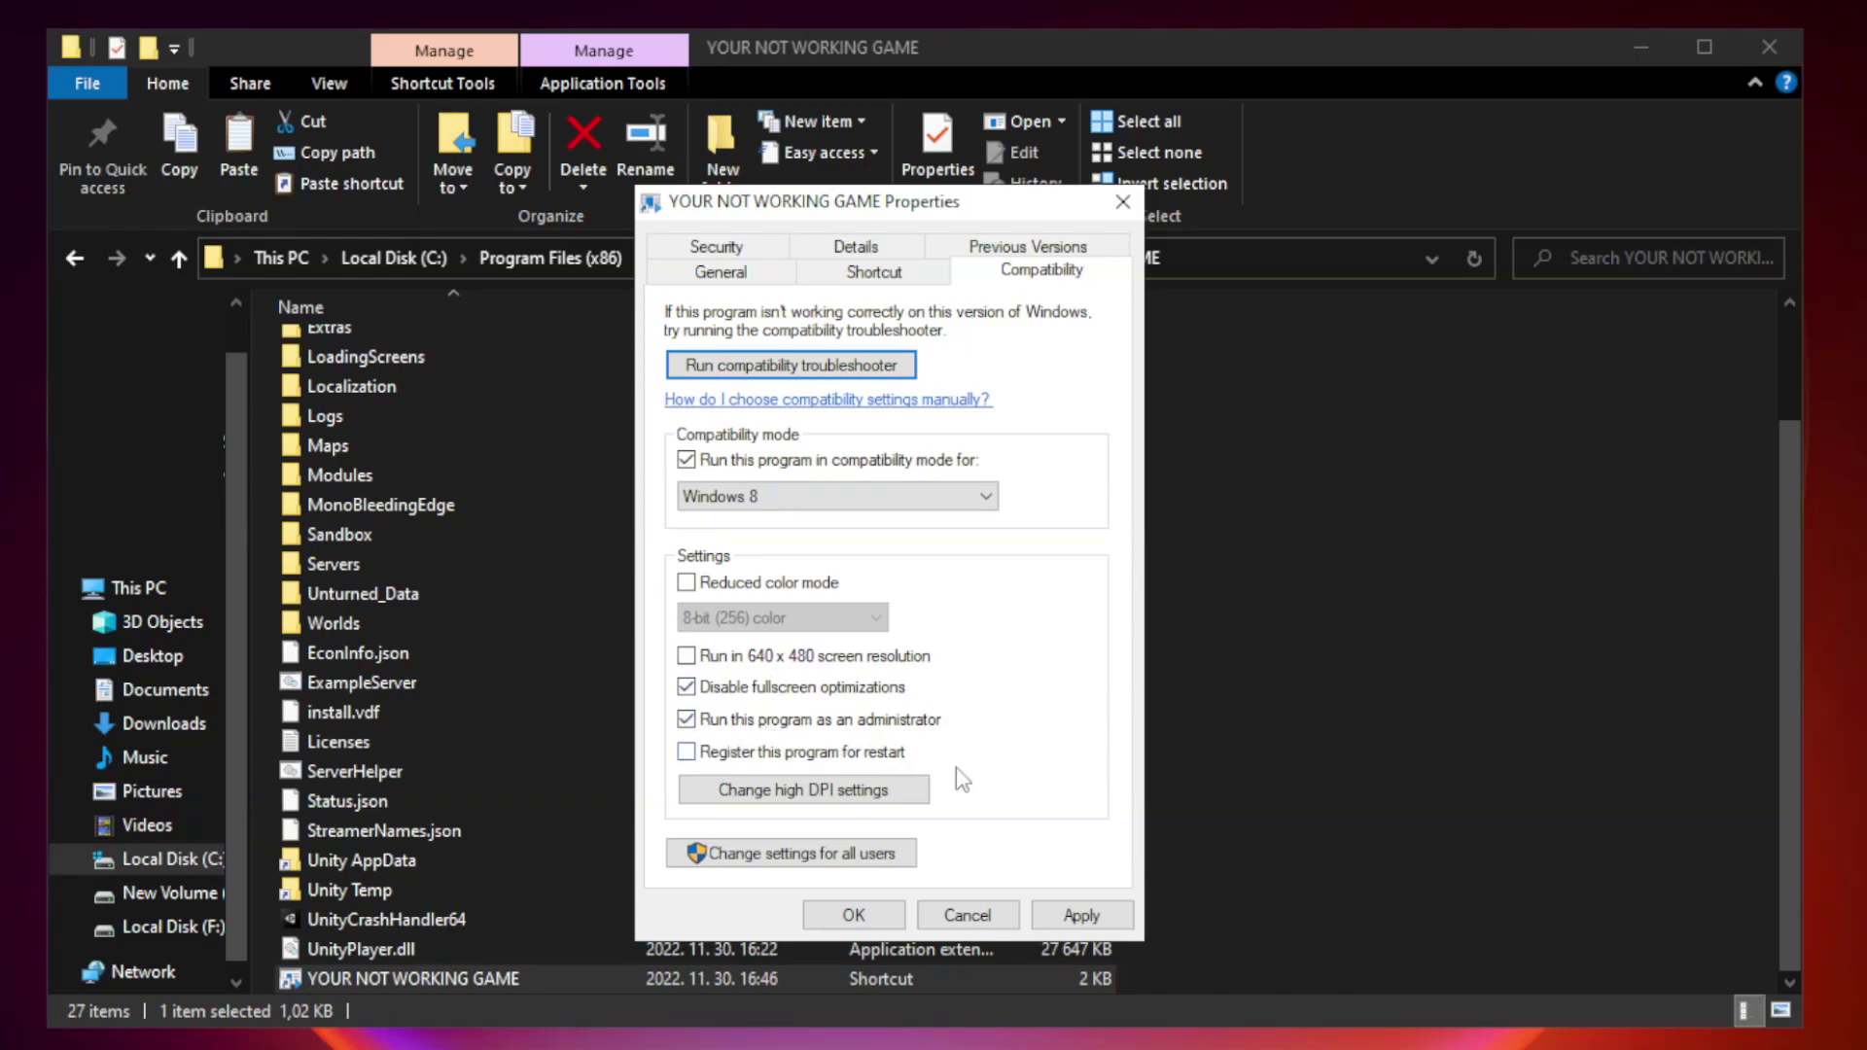
pyautogui.click(1079, 919)
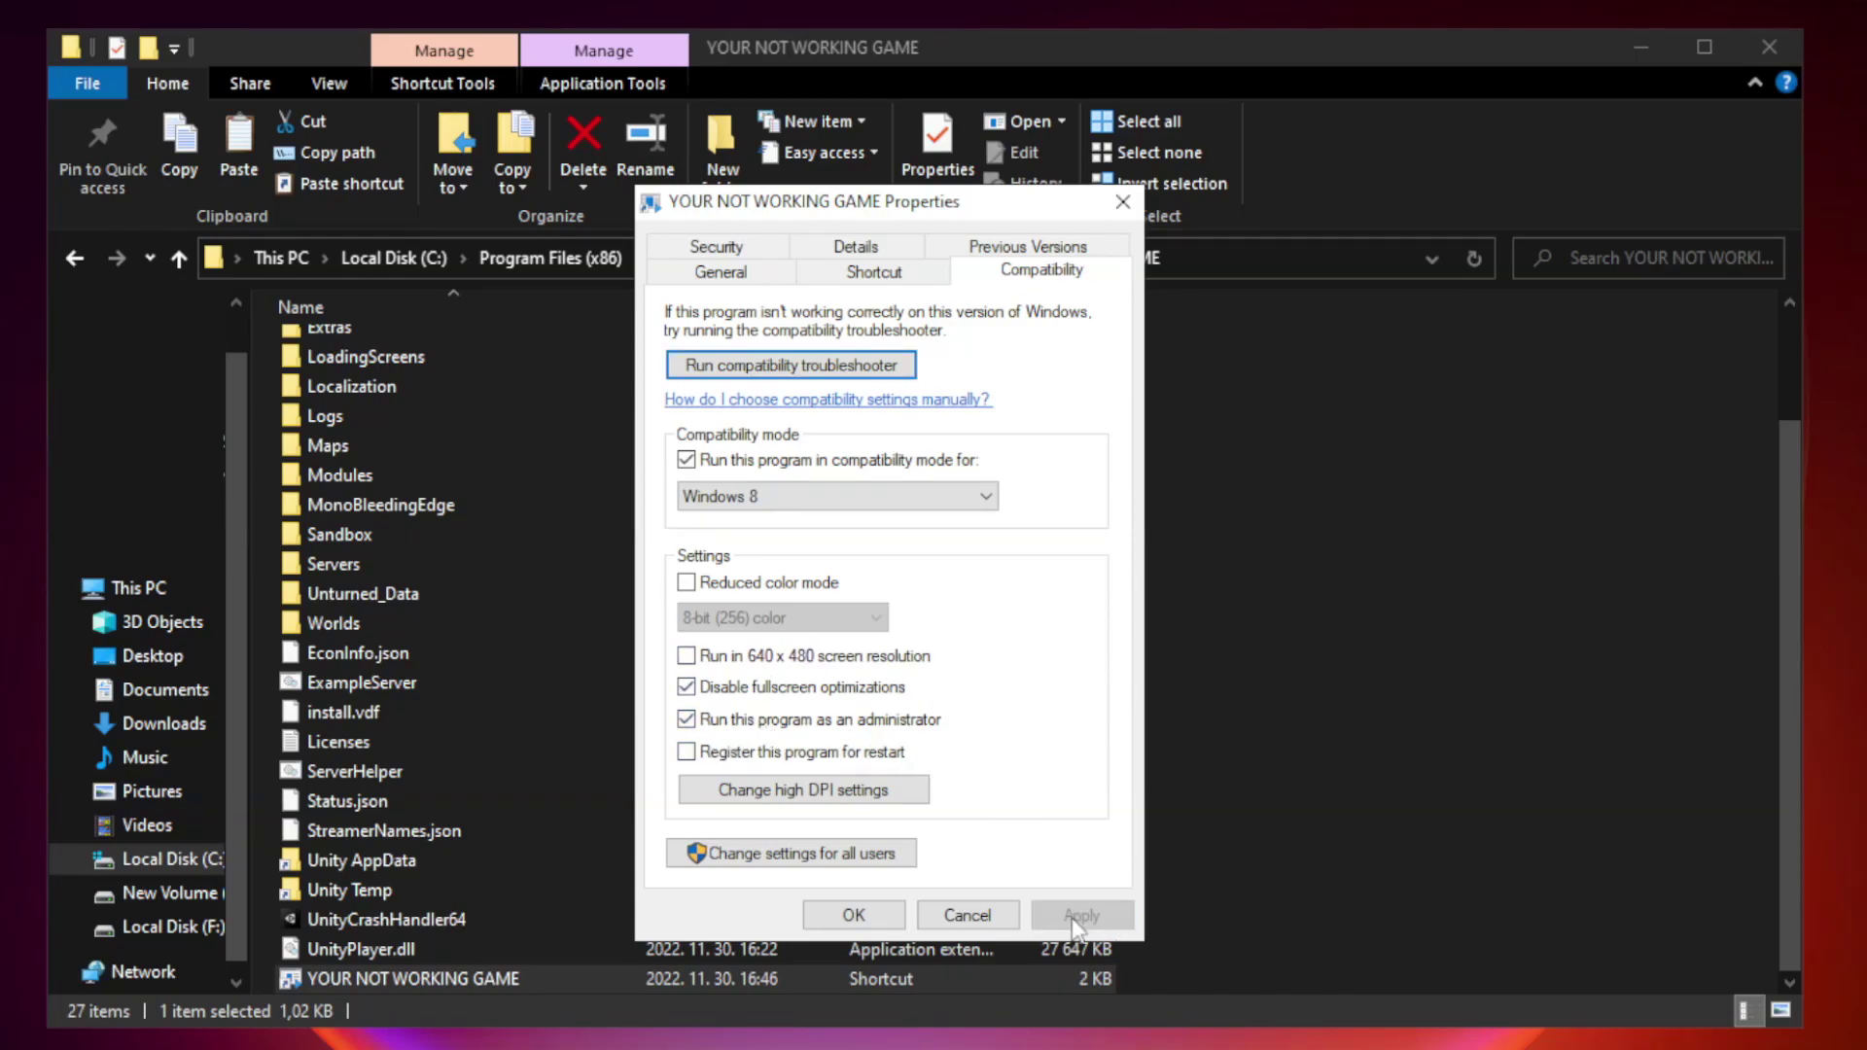
pyautogui.click(853, 916)
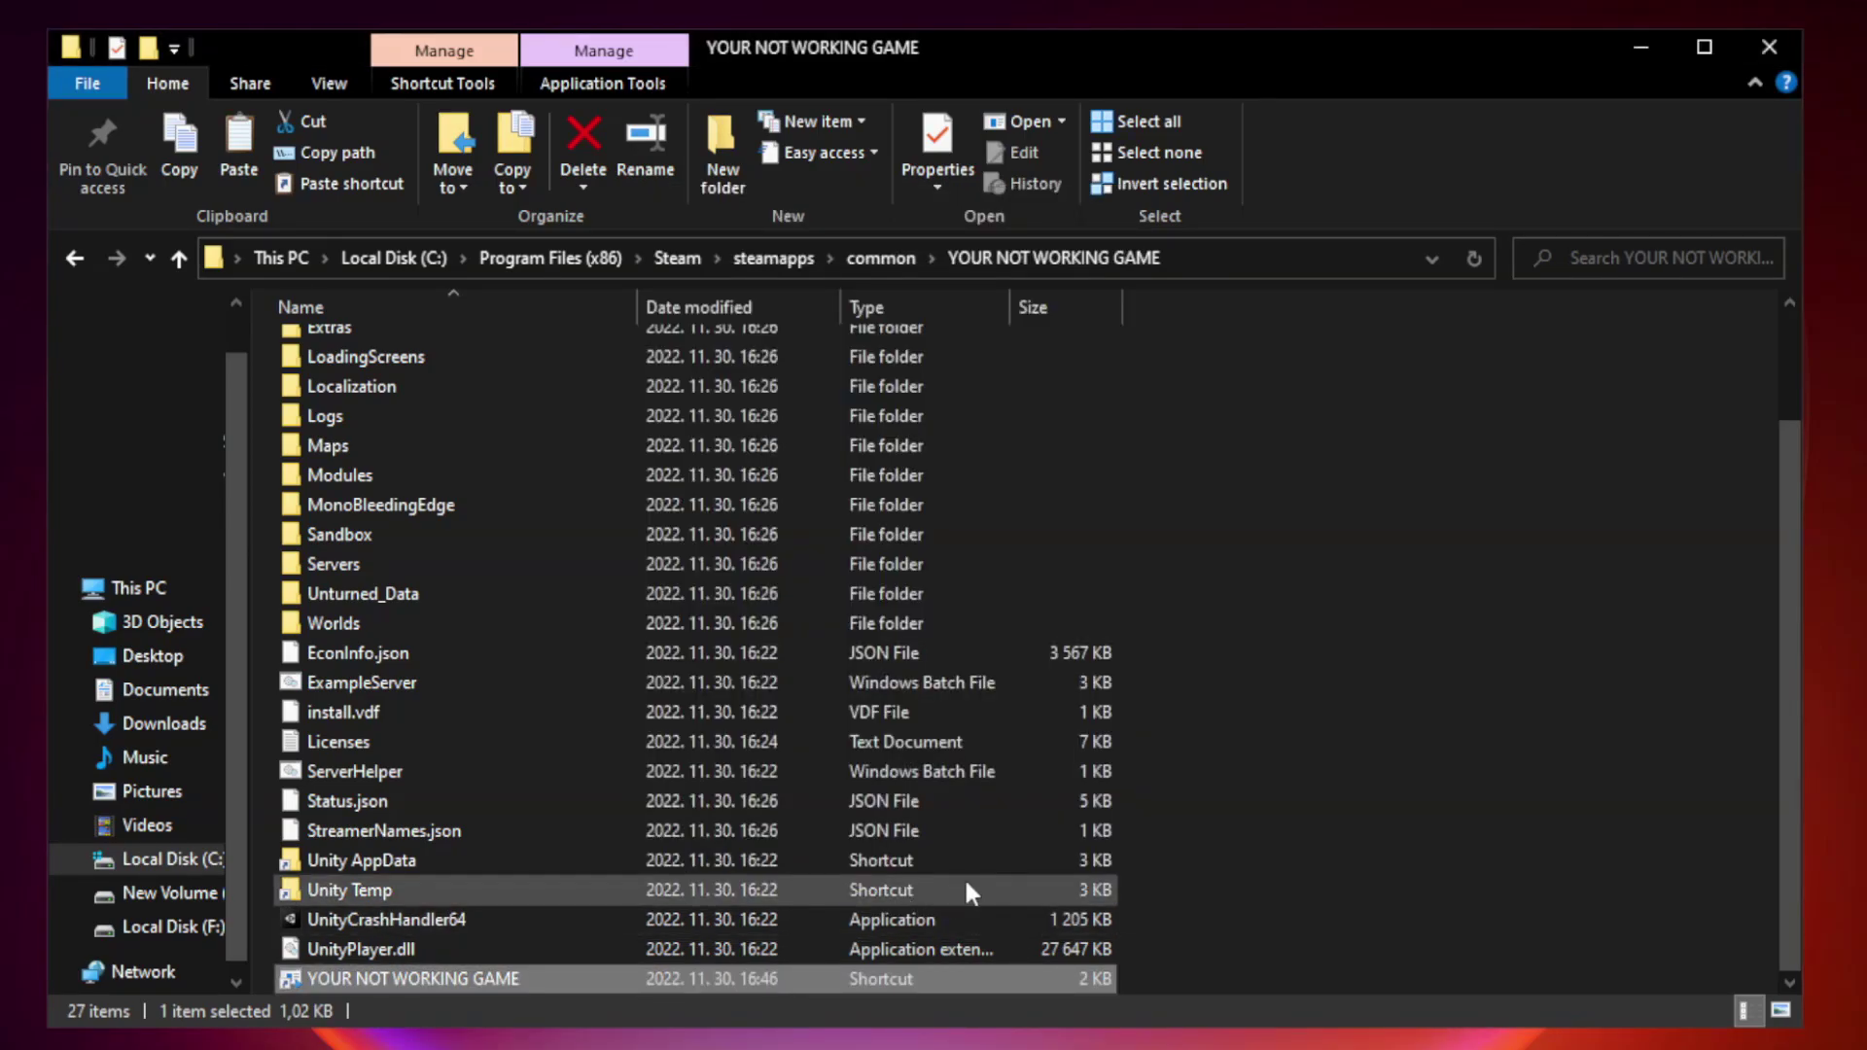
pyautogui.click(1768, 51)
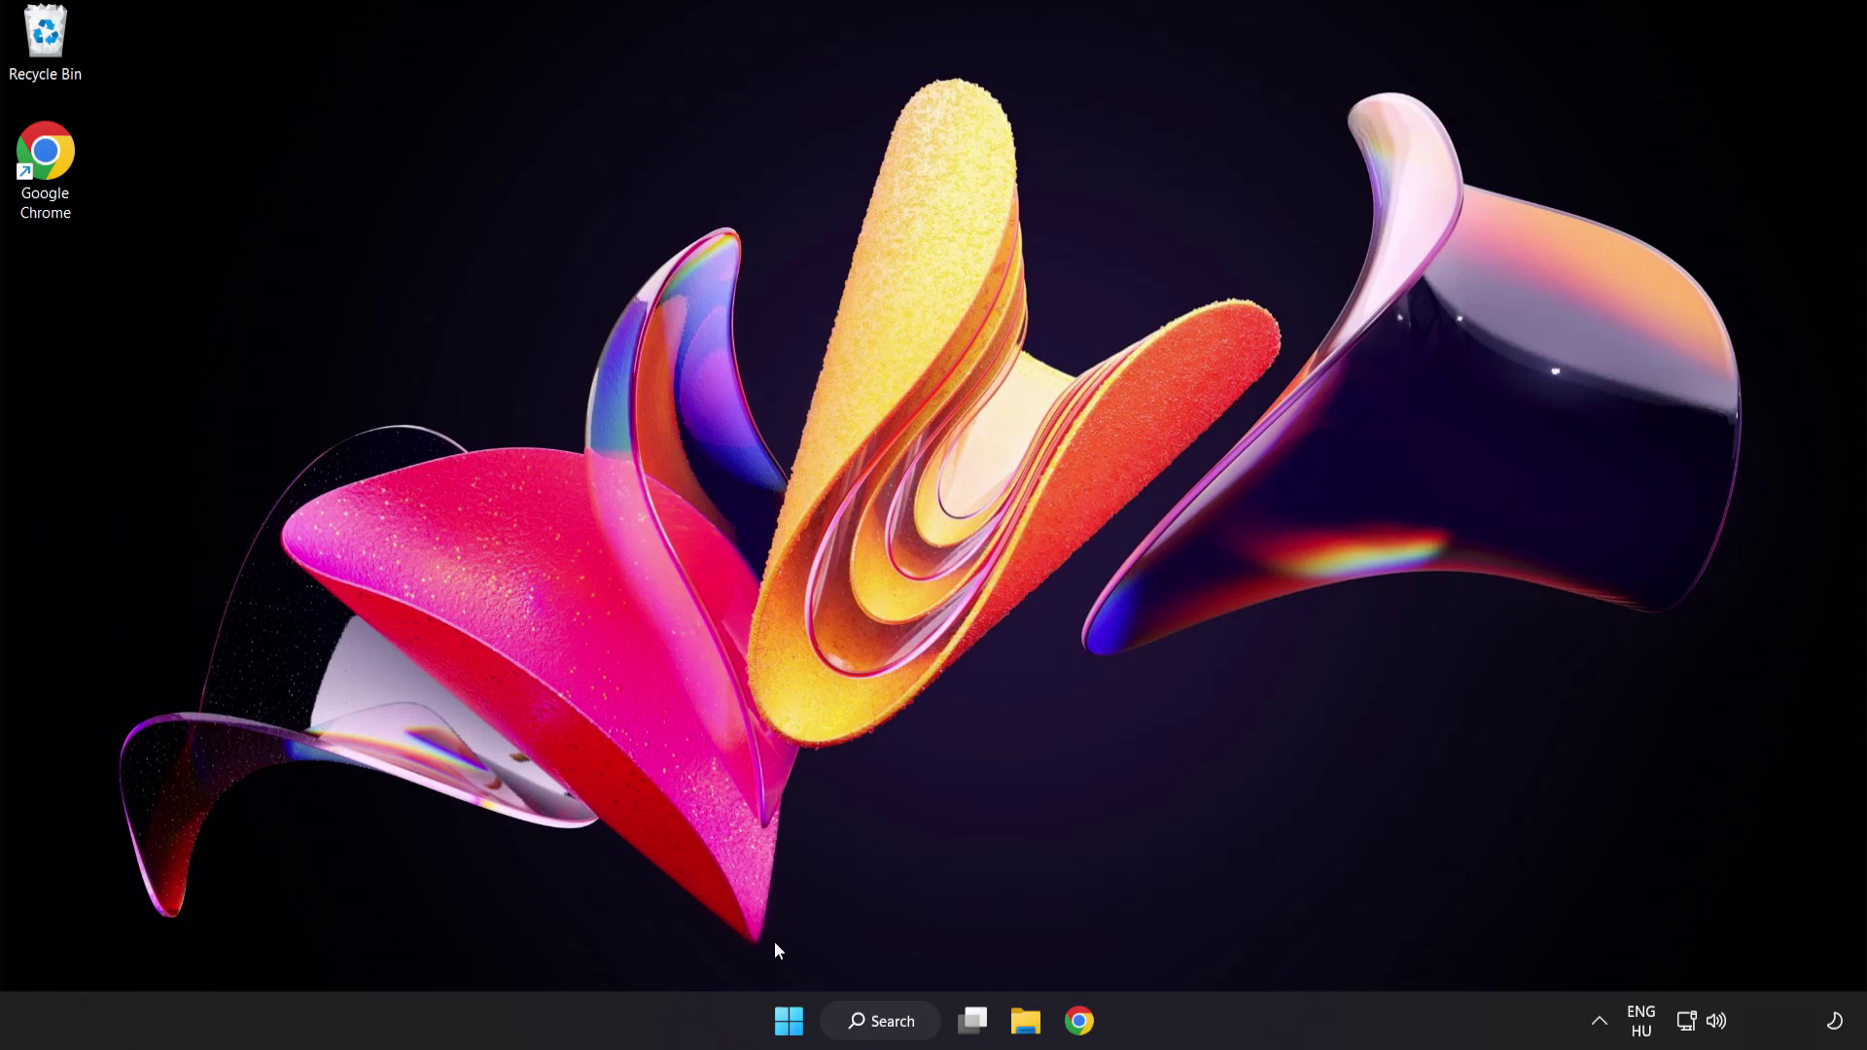
# In Task Manager, disable the Cortana, Phone Link, Terminal and Windows Security notification icon startup apps, and close it
pyautogui.rightClick(789, 1021)
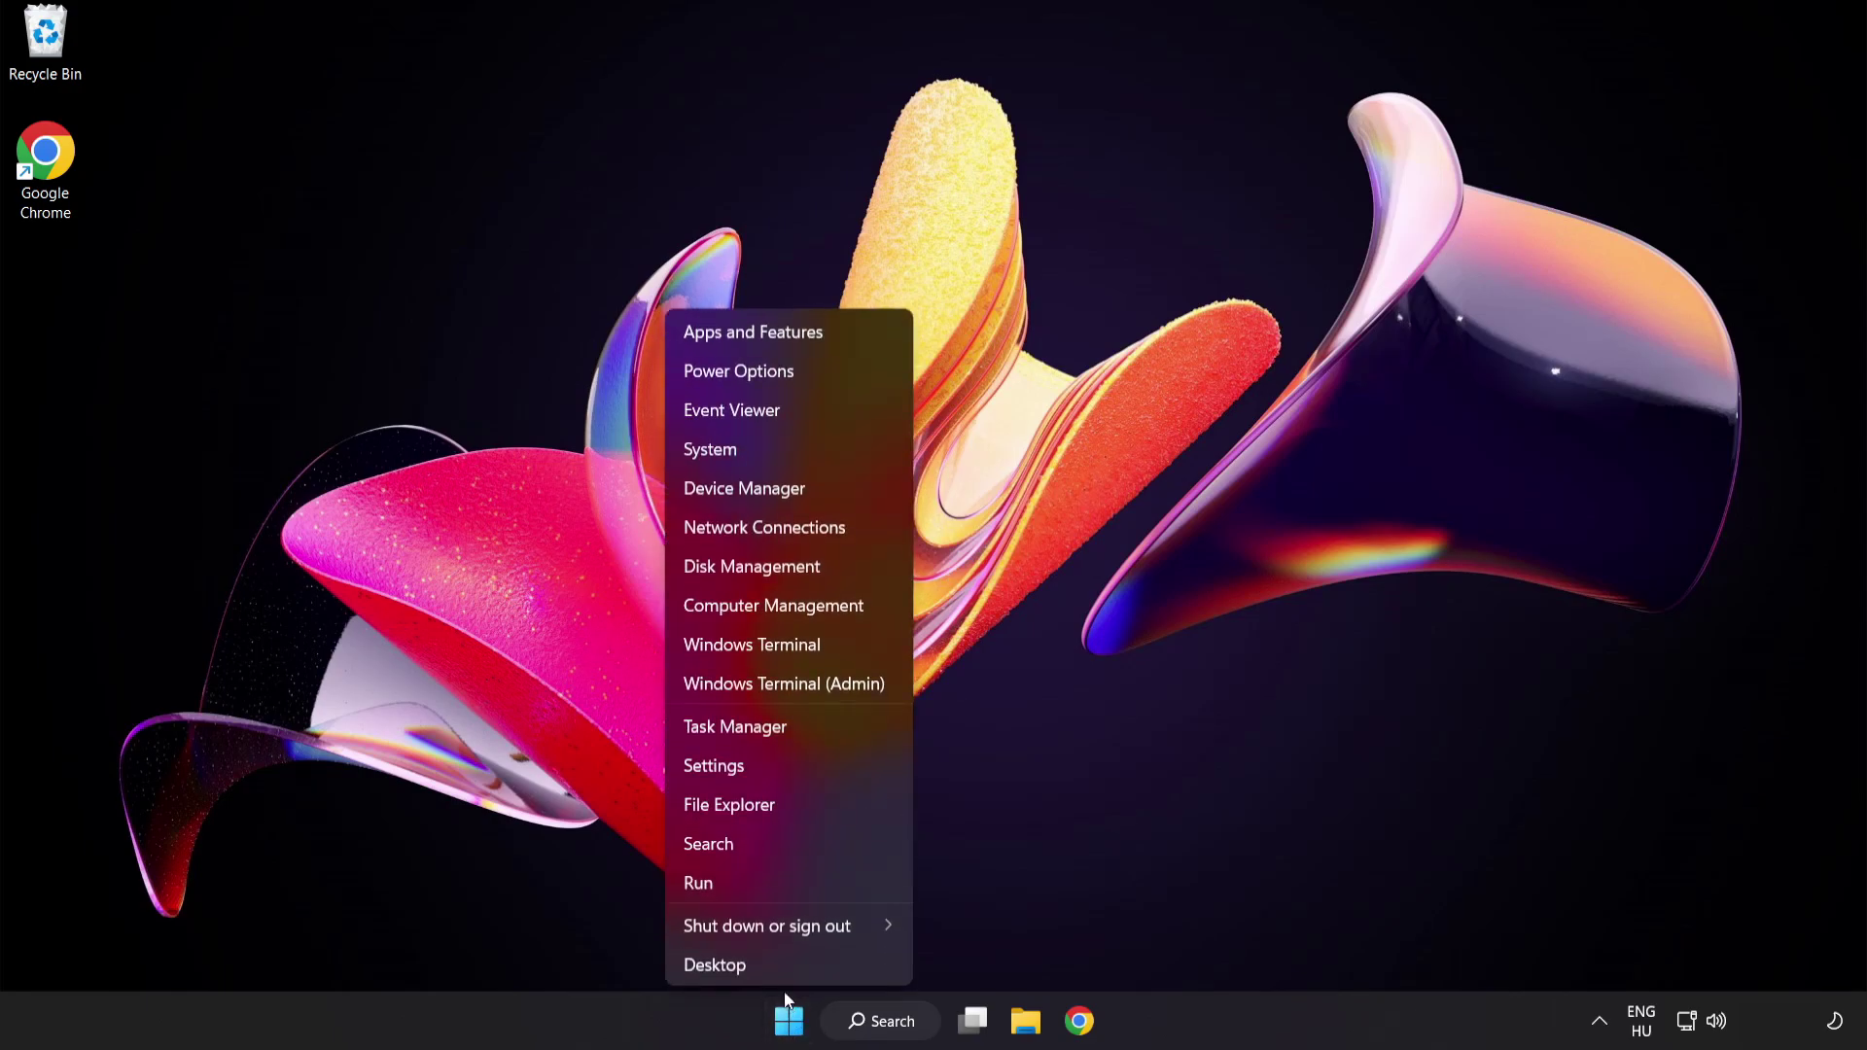
pyautogui.click(807, 733)
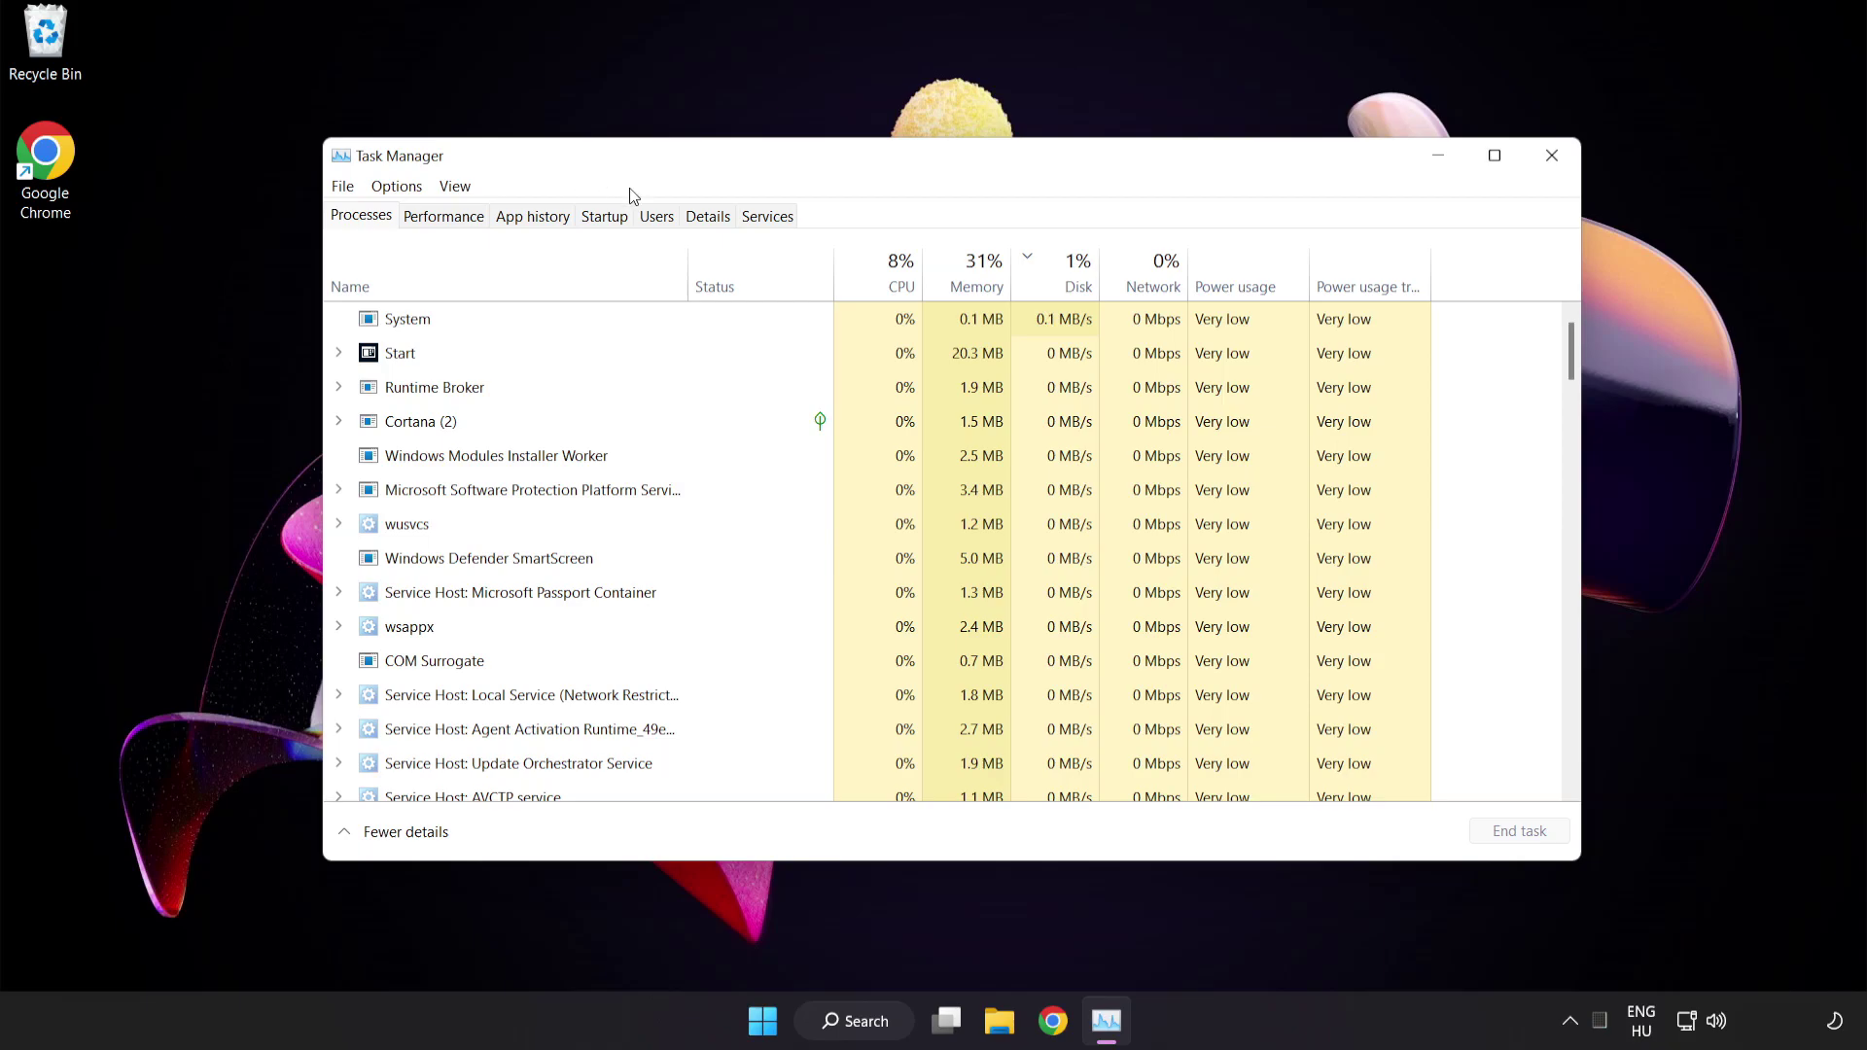
pyautogui.click(618, 227)
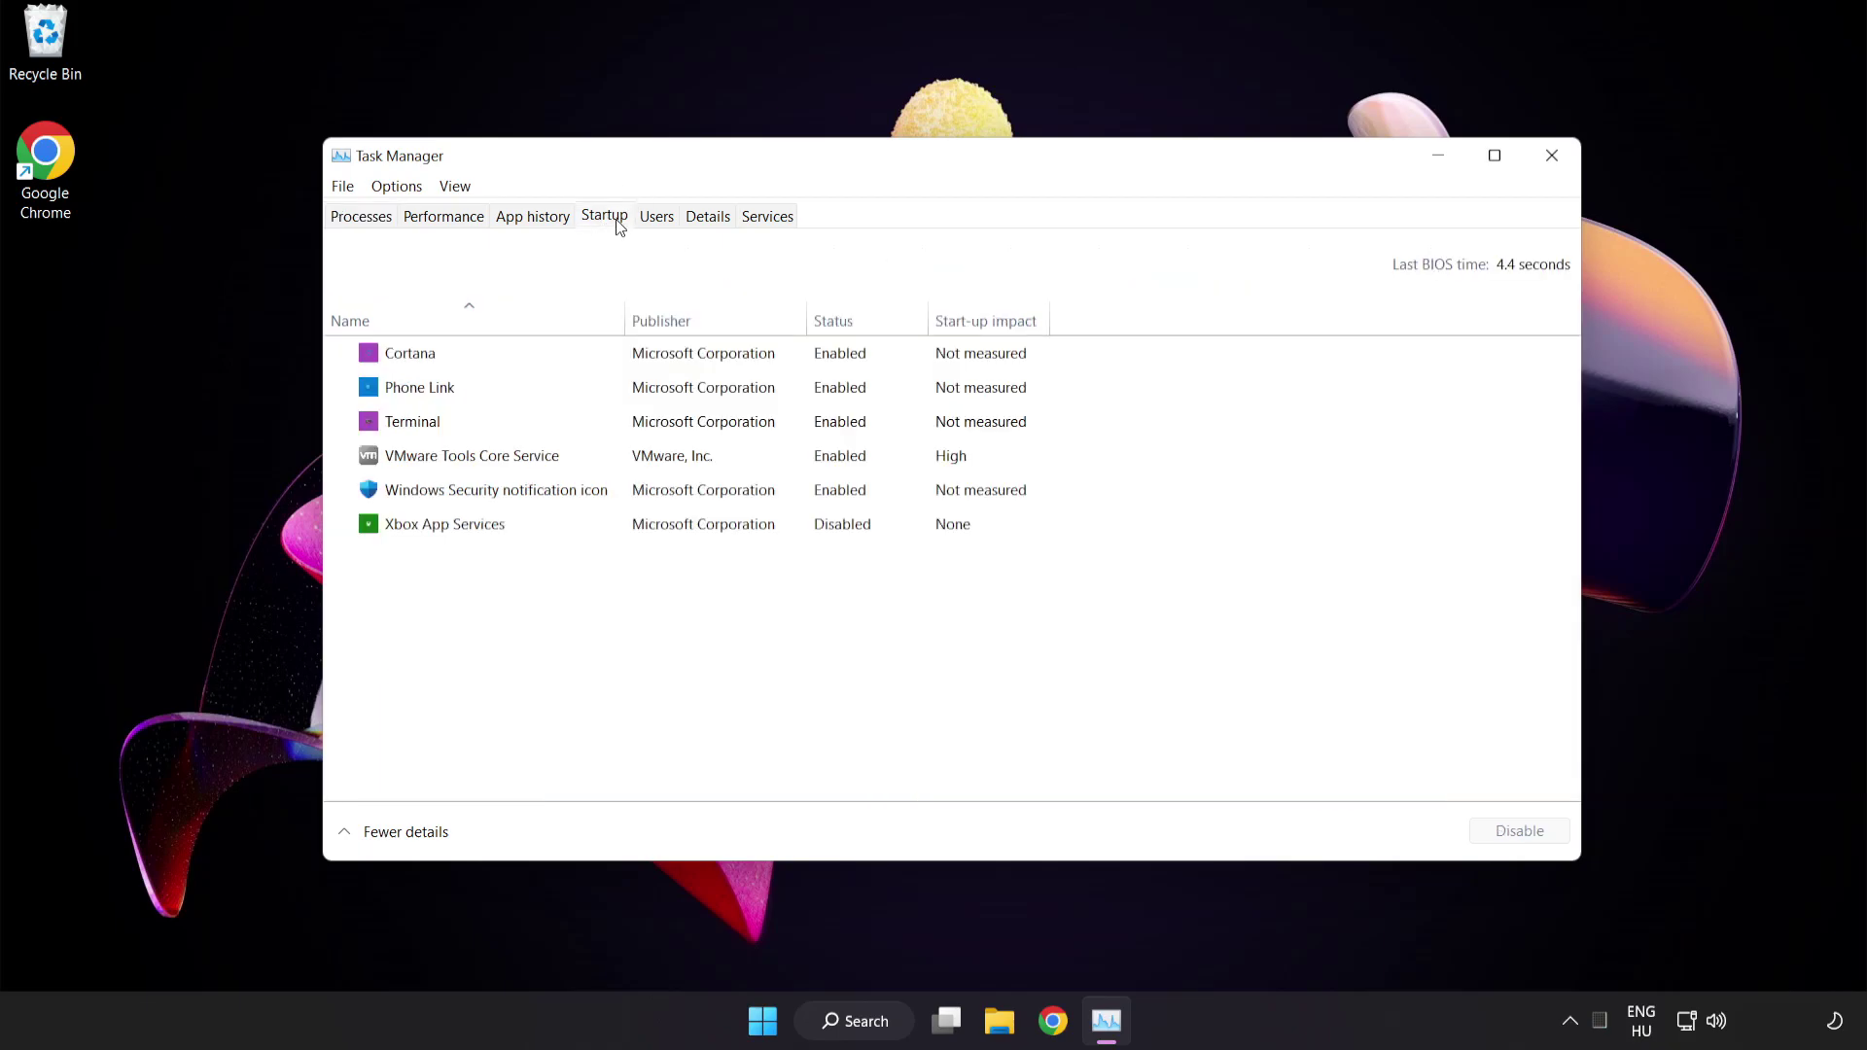
pyautogui.click(620, 364)
pyautogui.click(1522, 838)
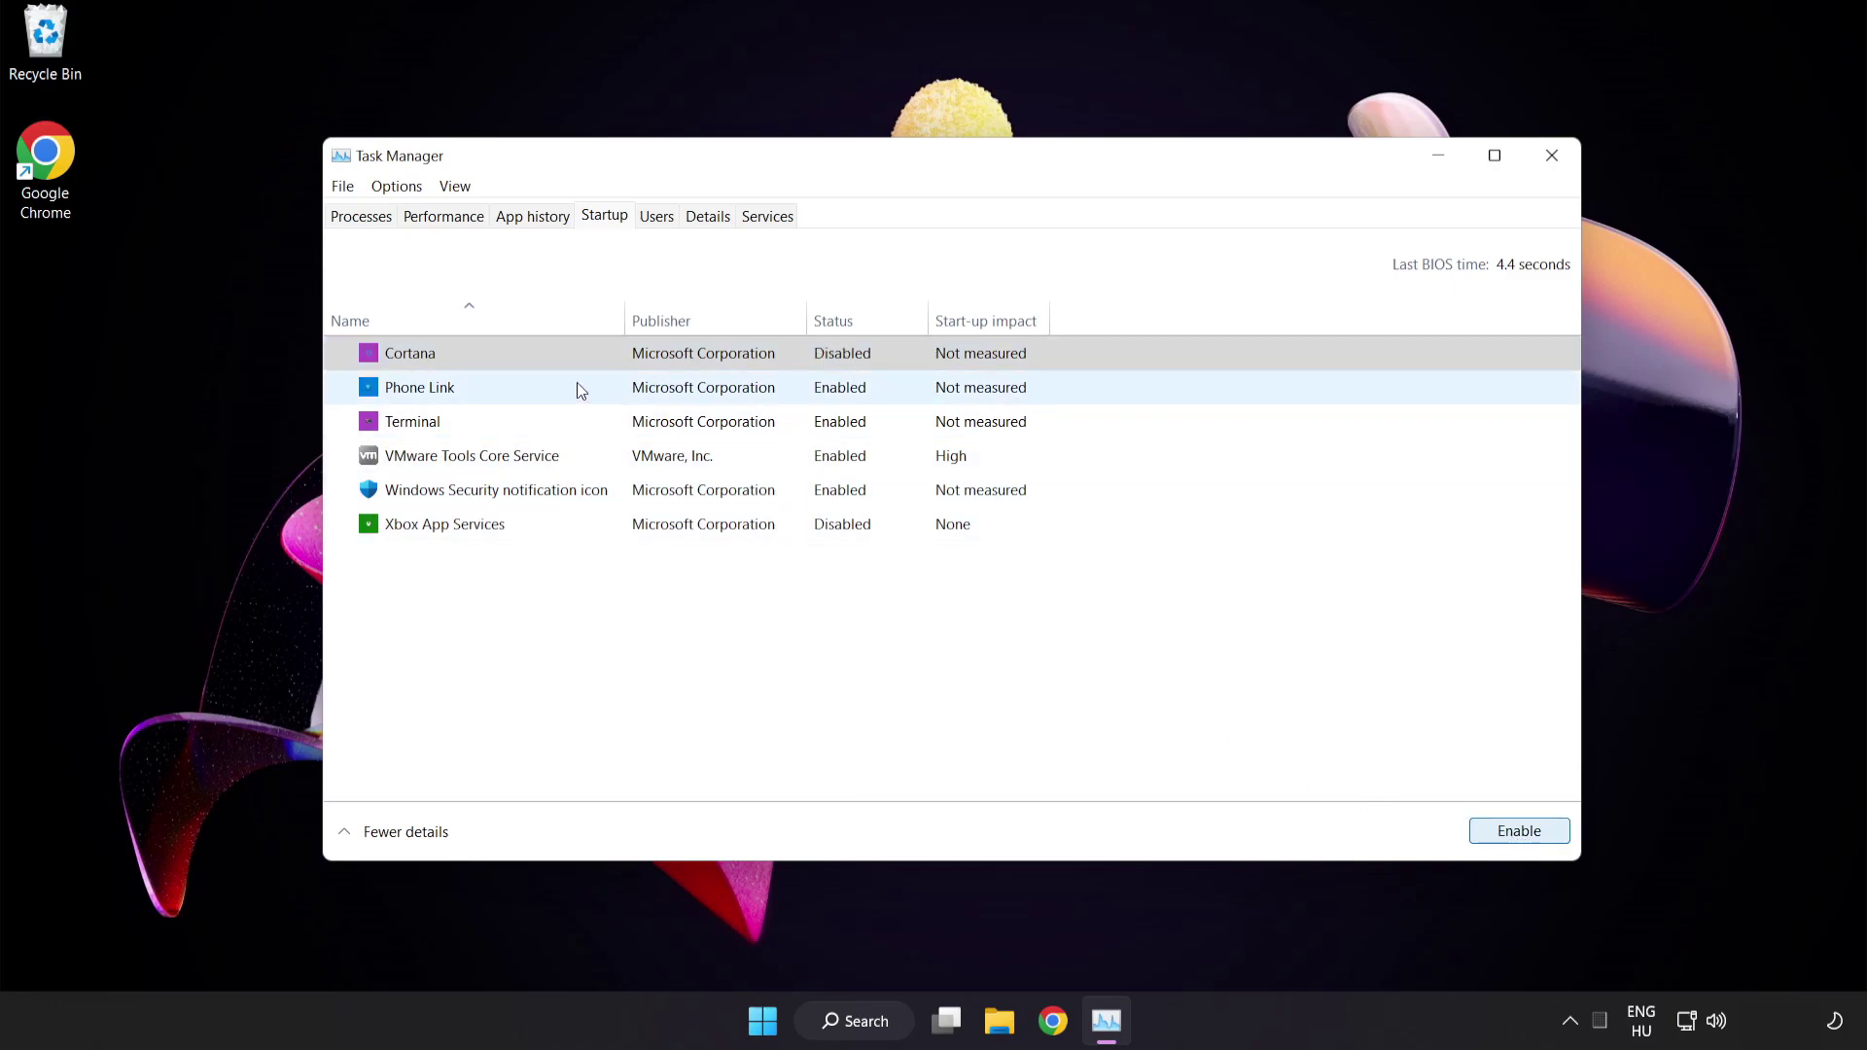
pyautogui.click(576, 385)
pyautogui.click(1515, 838)
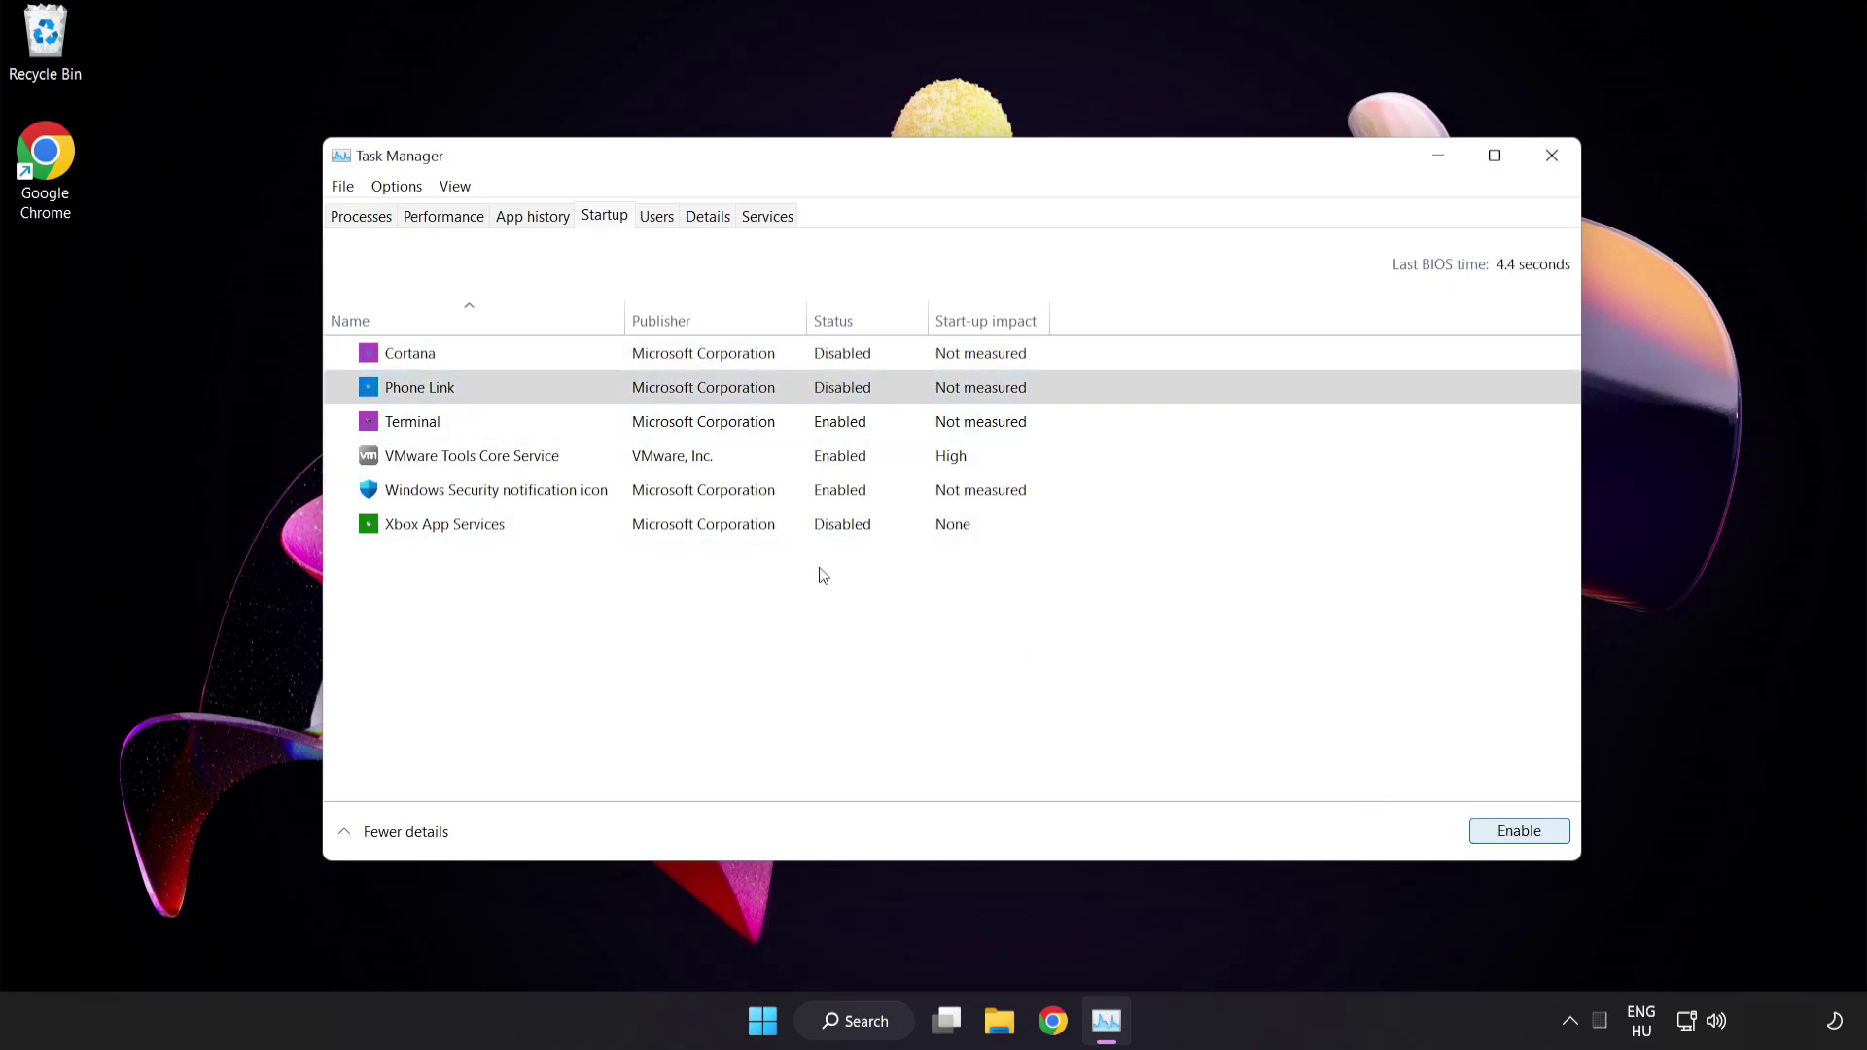
pyautogui.click(591, 423)
pyautogui.click(1519, 831)
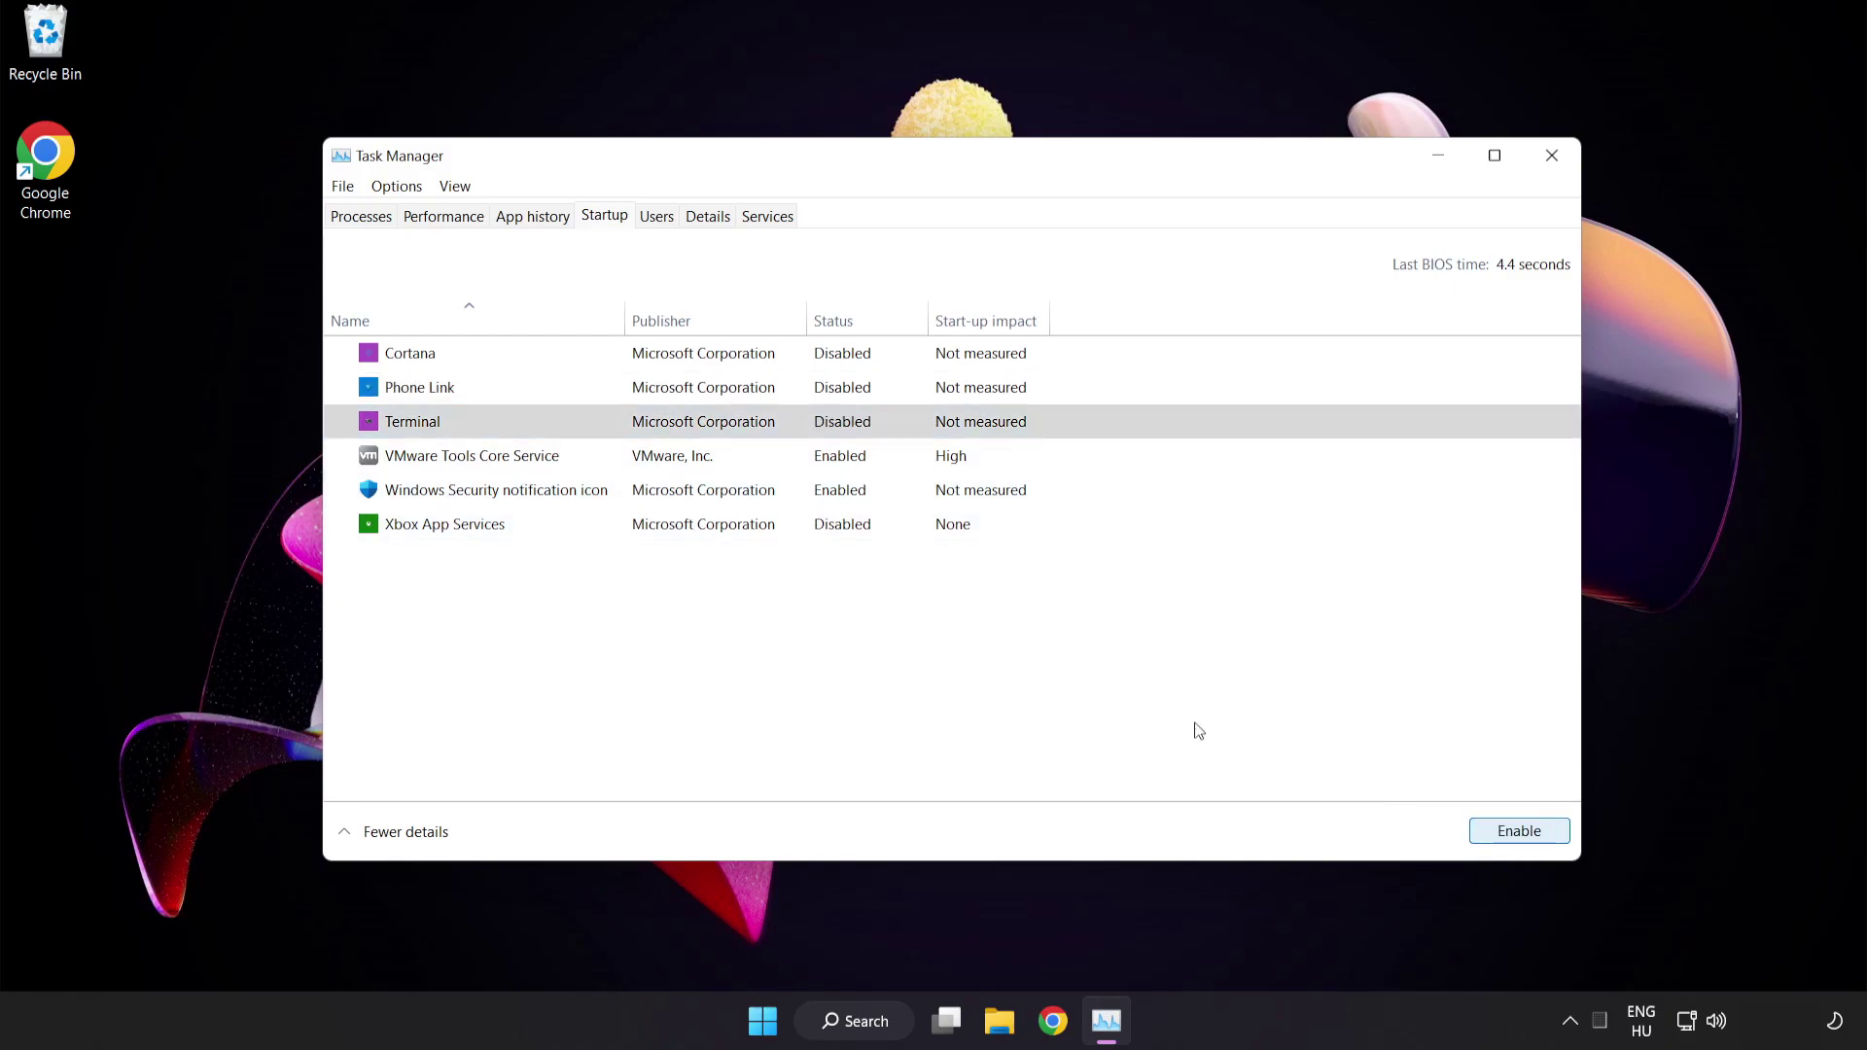
pyautogui.click(628, 490)
pyautogui.click(1508, 839)
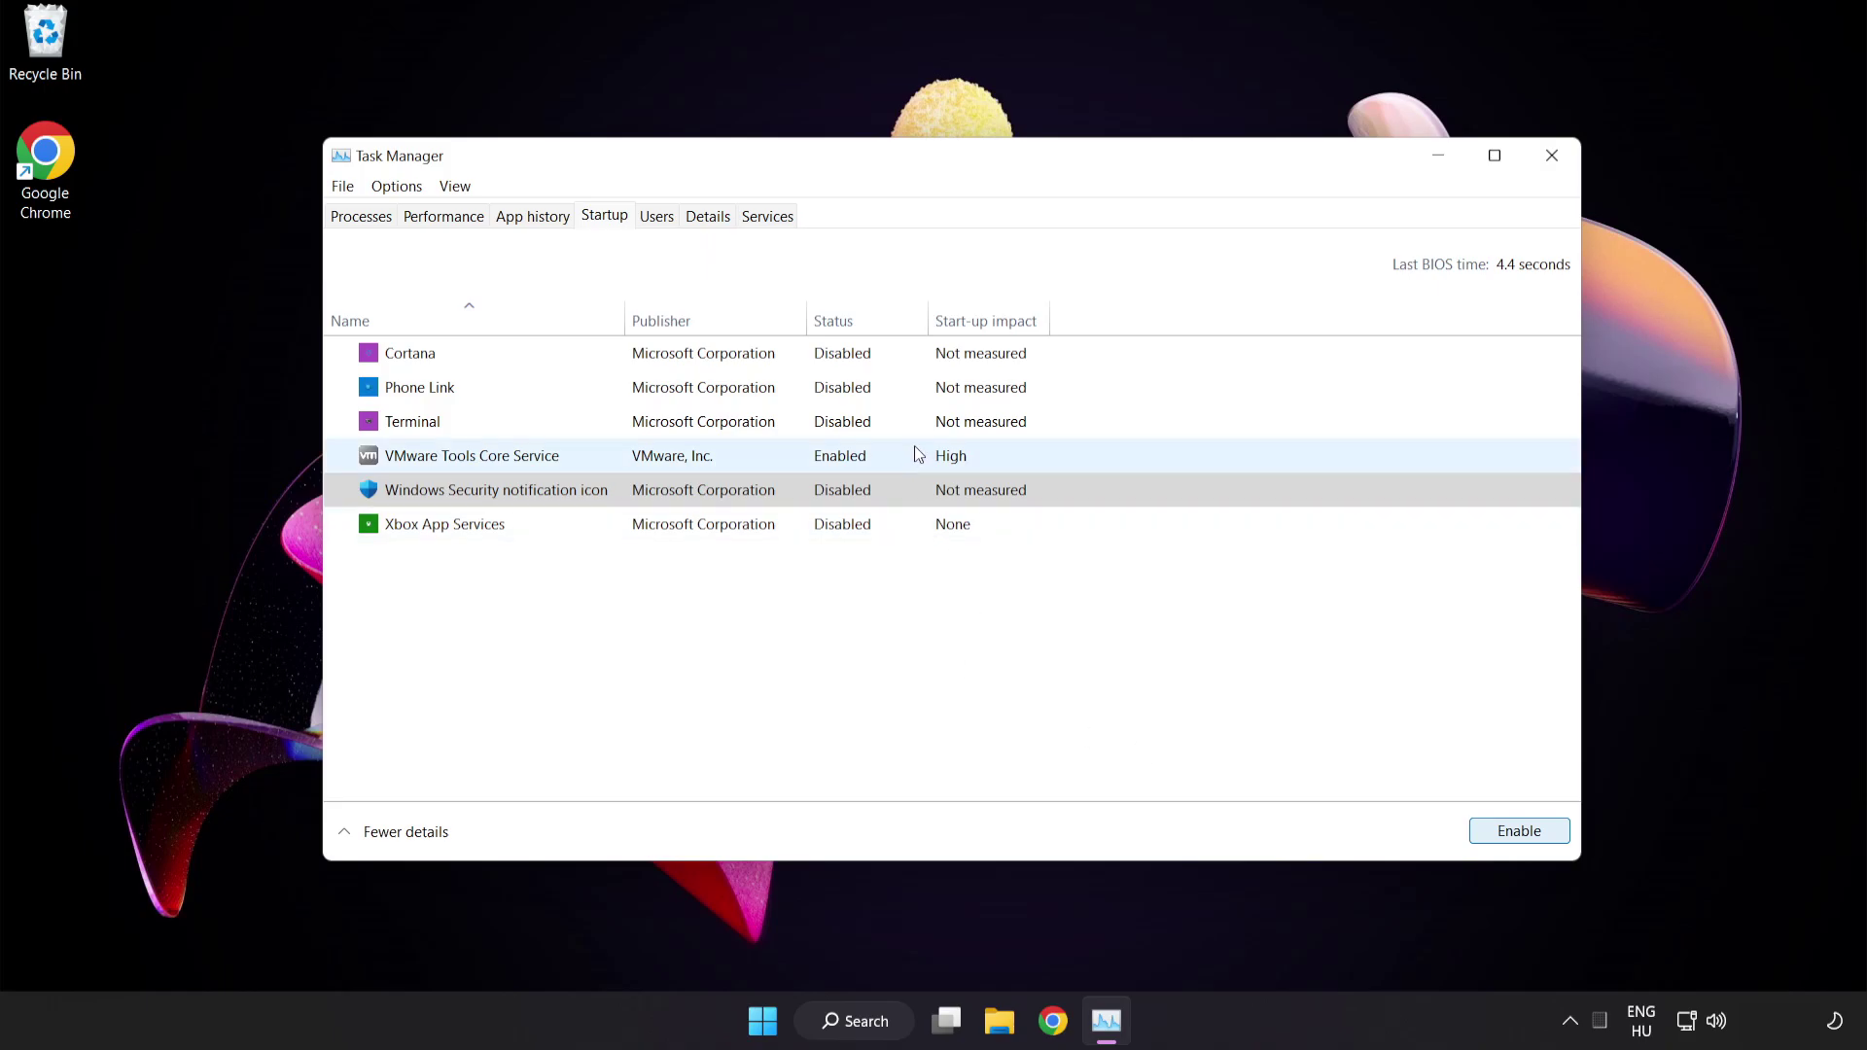
pyautogui.click(1552, 159)
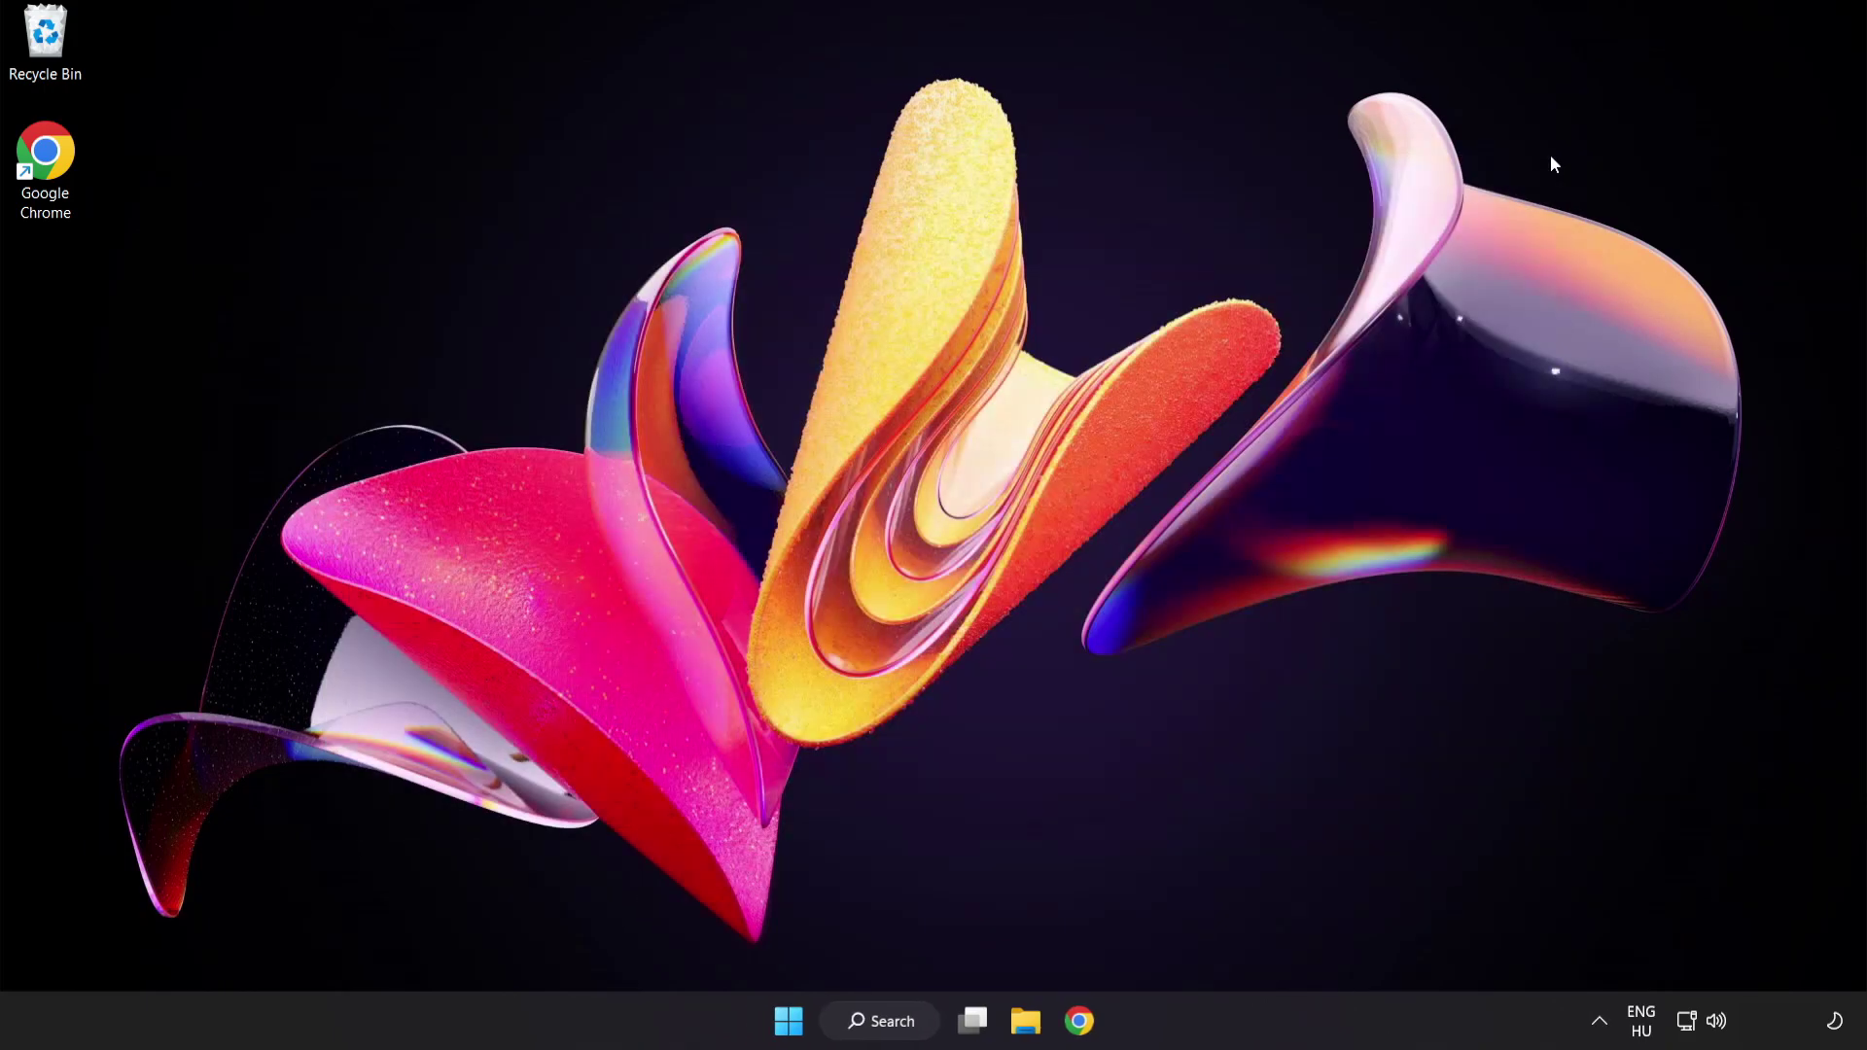
# Switch to Chrome and download the English DirectX End-User Runtime Web Installer from the Microsoft Download Center page
pyautogui.click(1080, 1021)
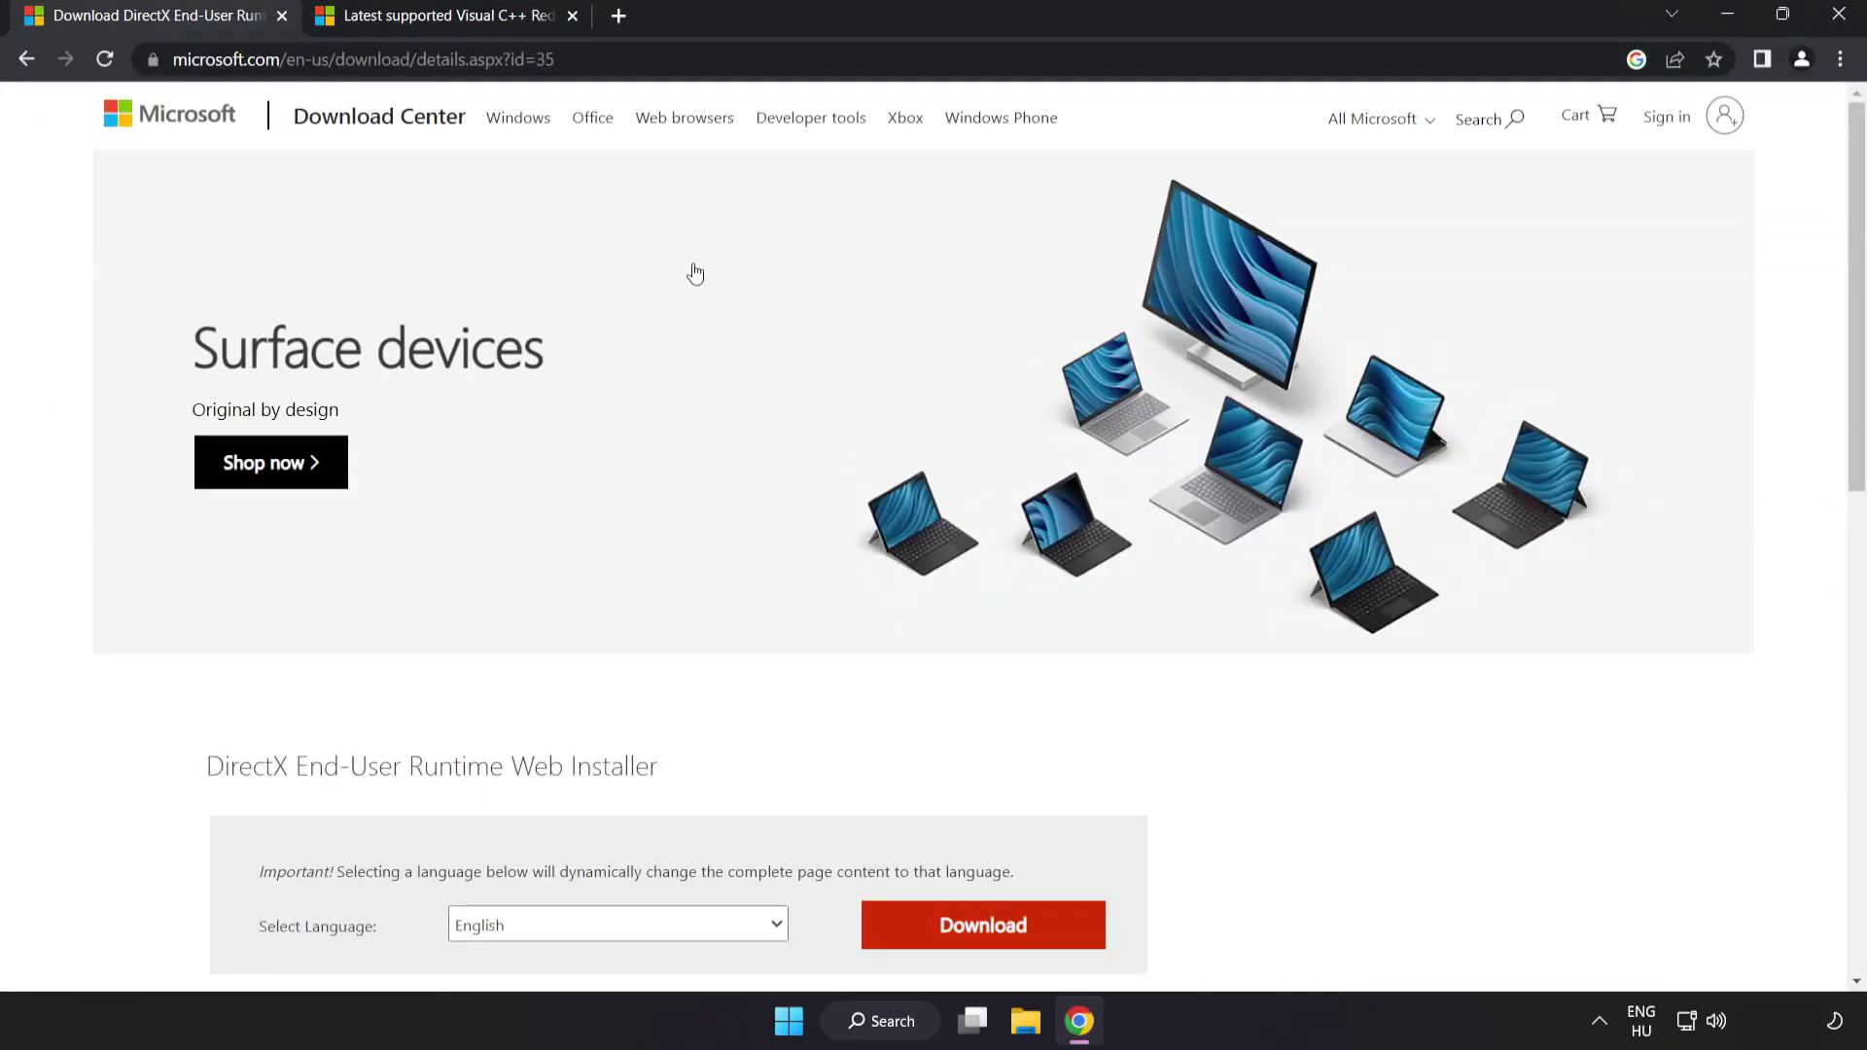
pyautogui.click(752, 53)
pyautogui.click(752, 51)
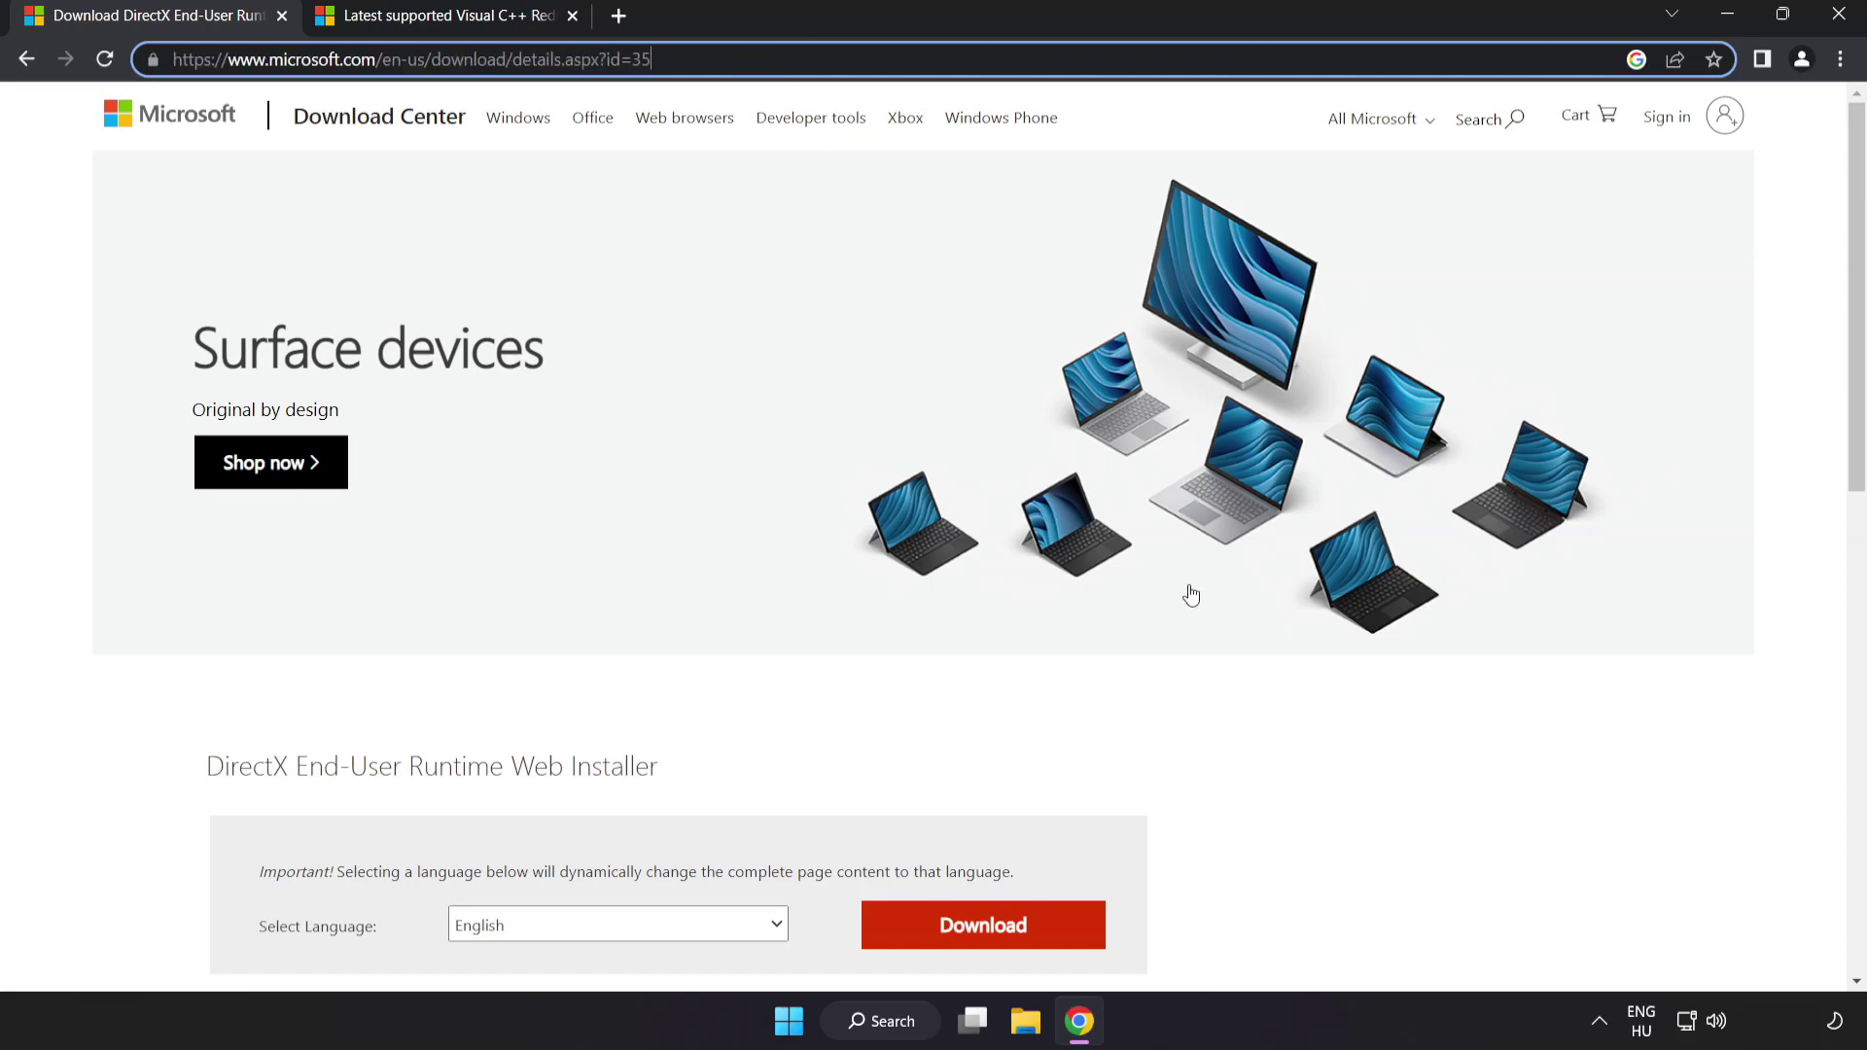
pyautogui.scroll(-2, 1061, 626)
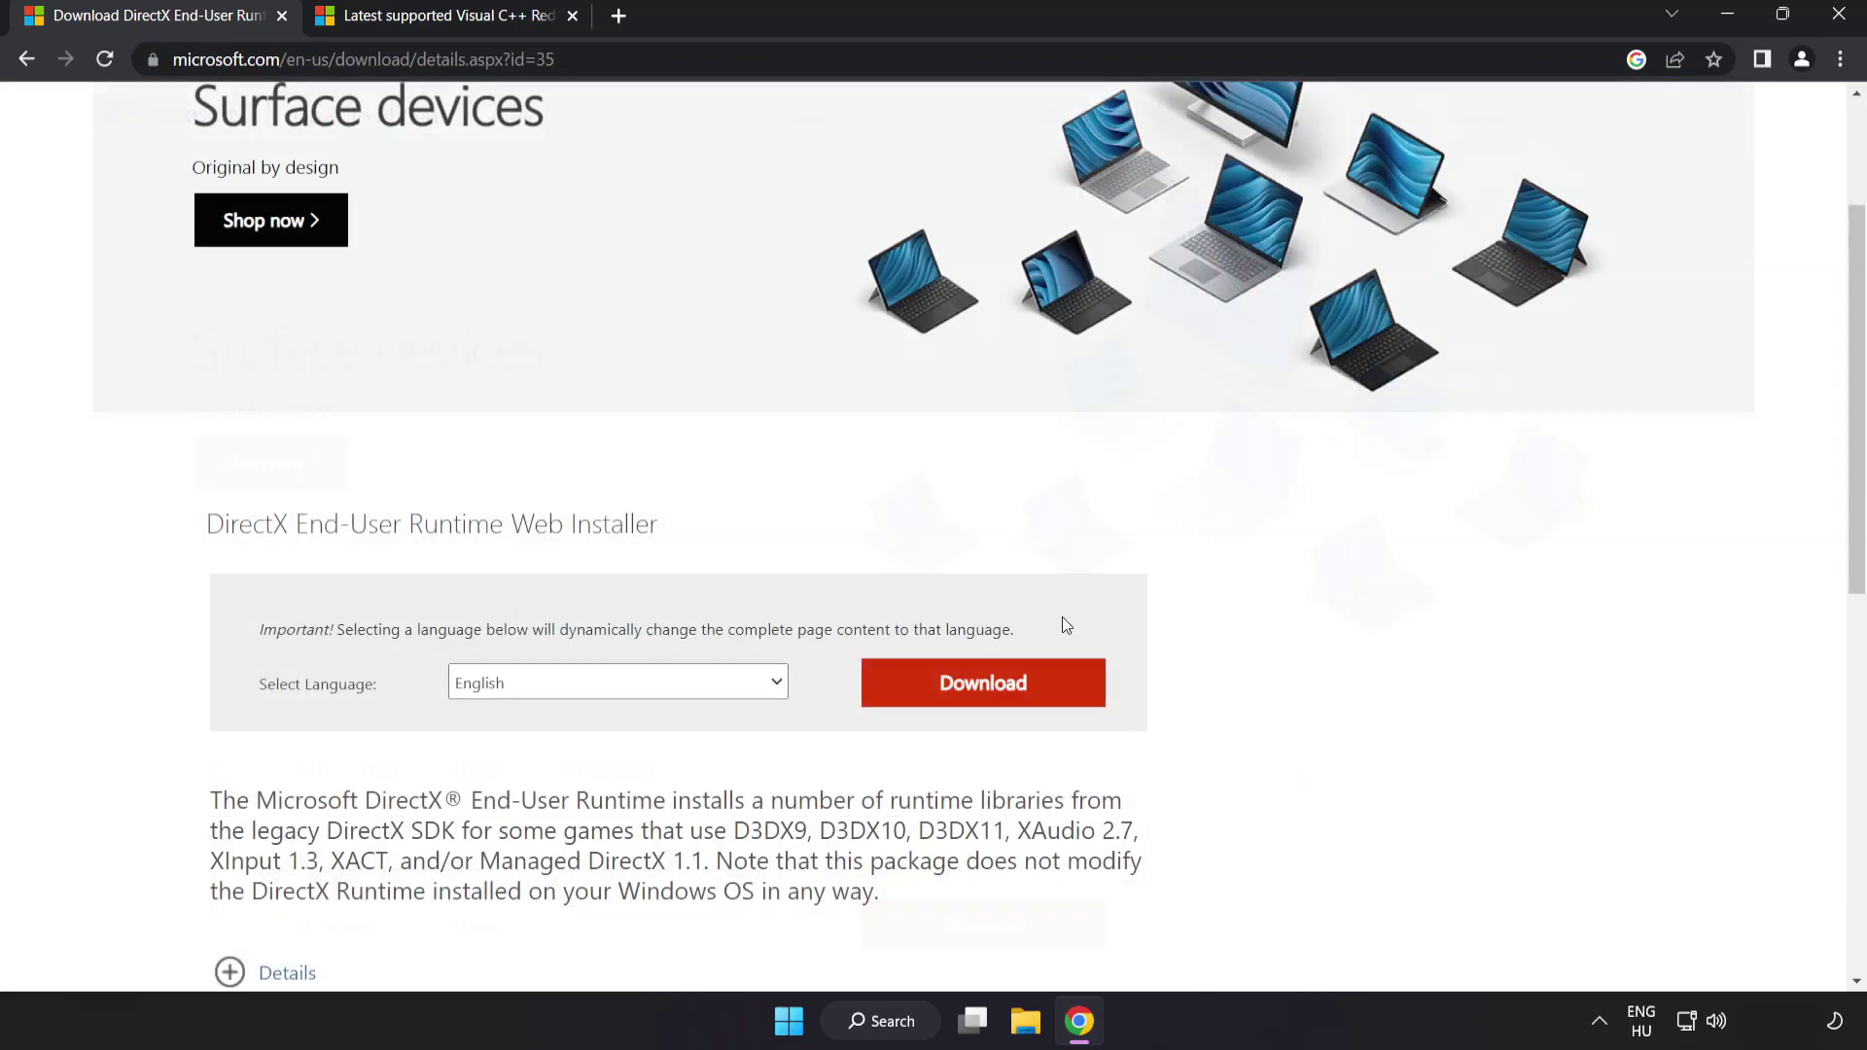
pyautogui.click(1007, 702)
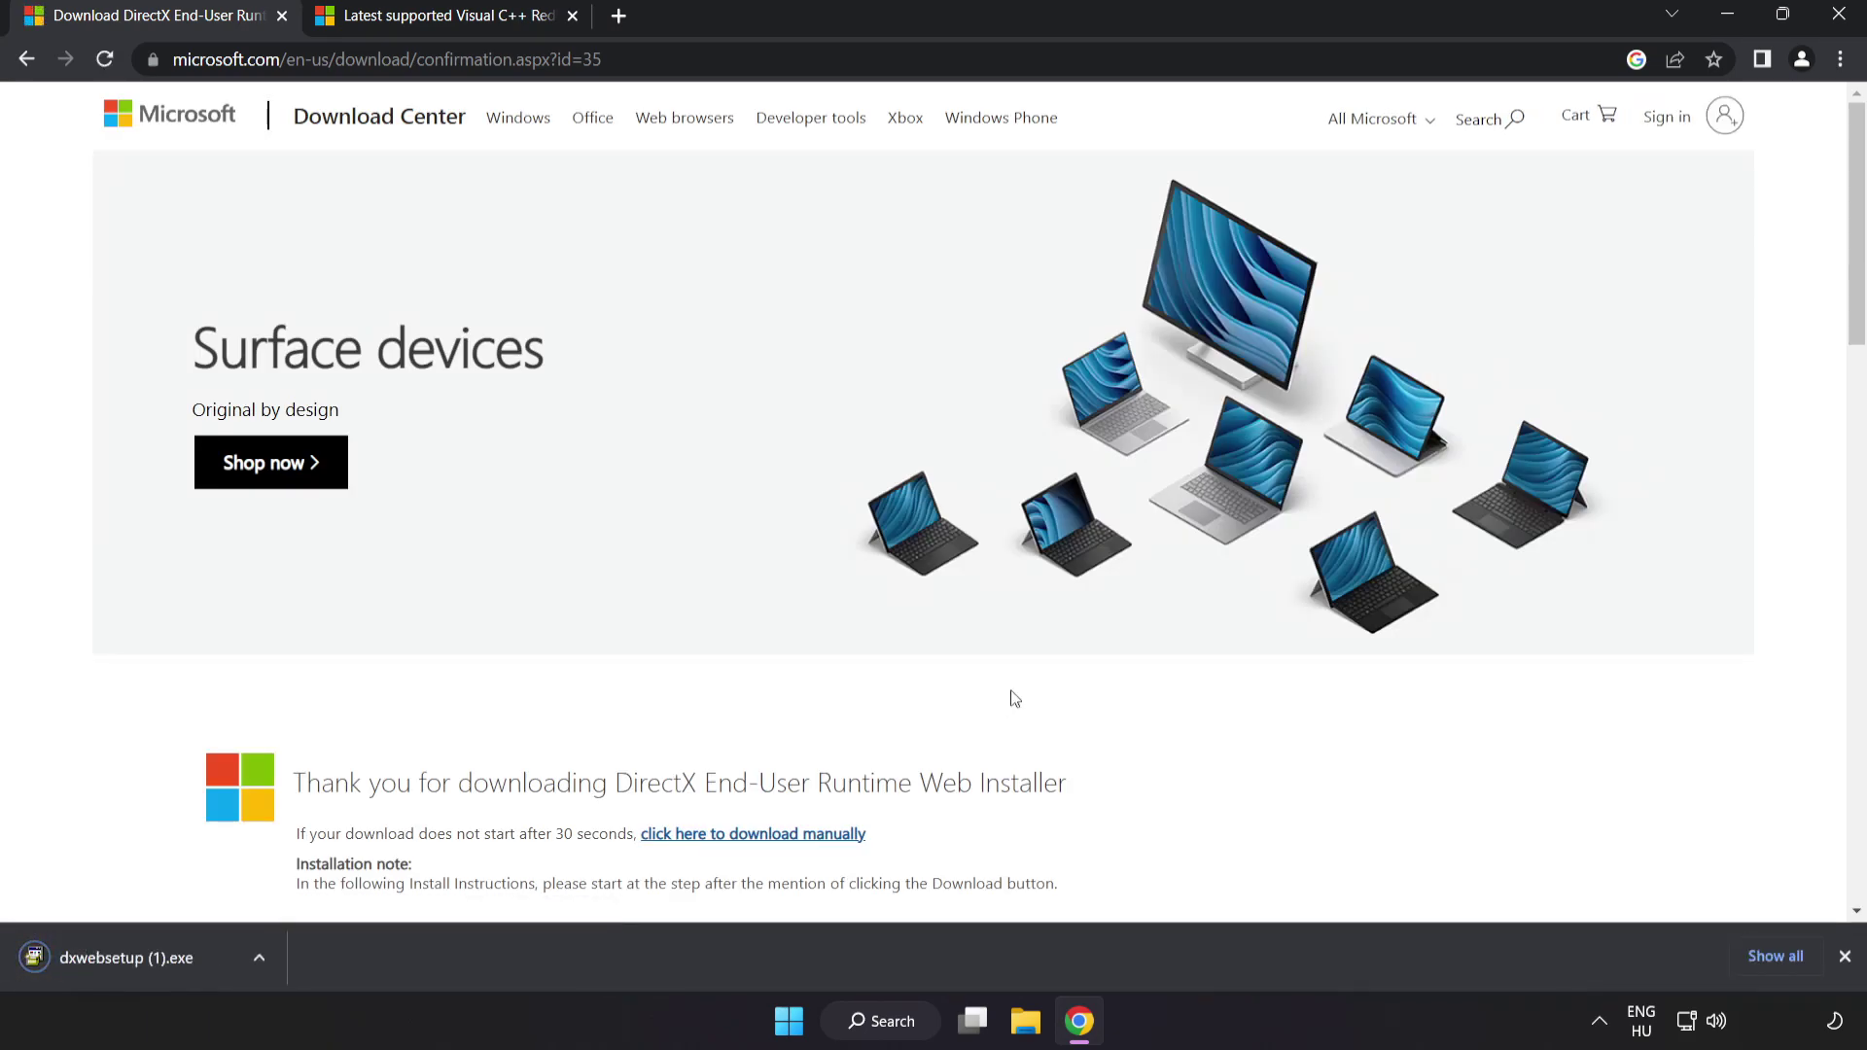
# Run the downloaded dxwebsetup installer, accept the license agreement, opt out of the Bing Bar and finish the DirectX setup
pyautogui.click(156, 959)
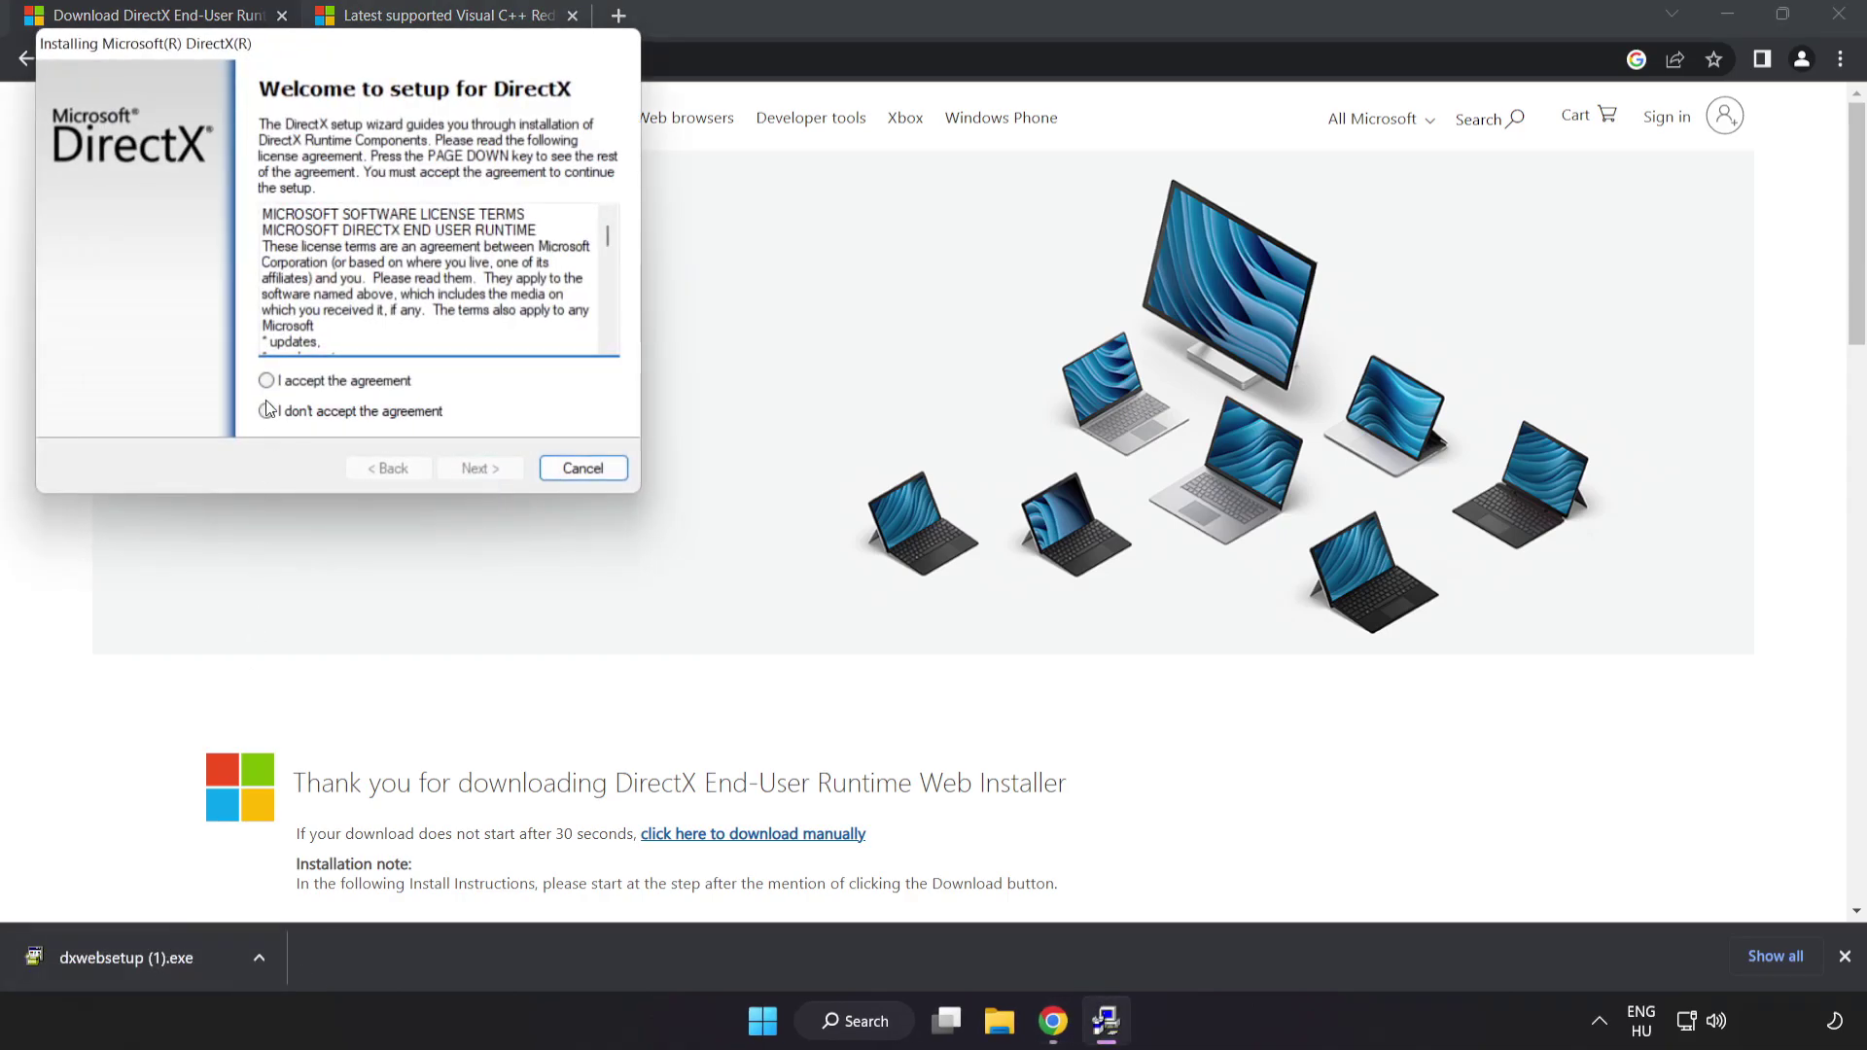
pyautogui.moveTo(280, 48); pyautogui.dragTo(854, 248)
pyautogui.moveTo(1179, 447); pyautogui.dragTo(1192, 546)
pyautogui.click(871, 587)
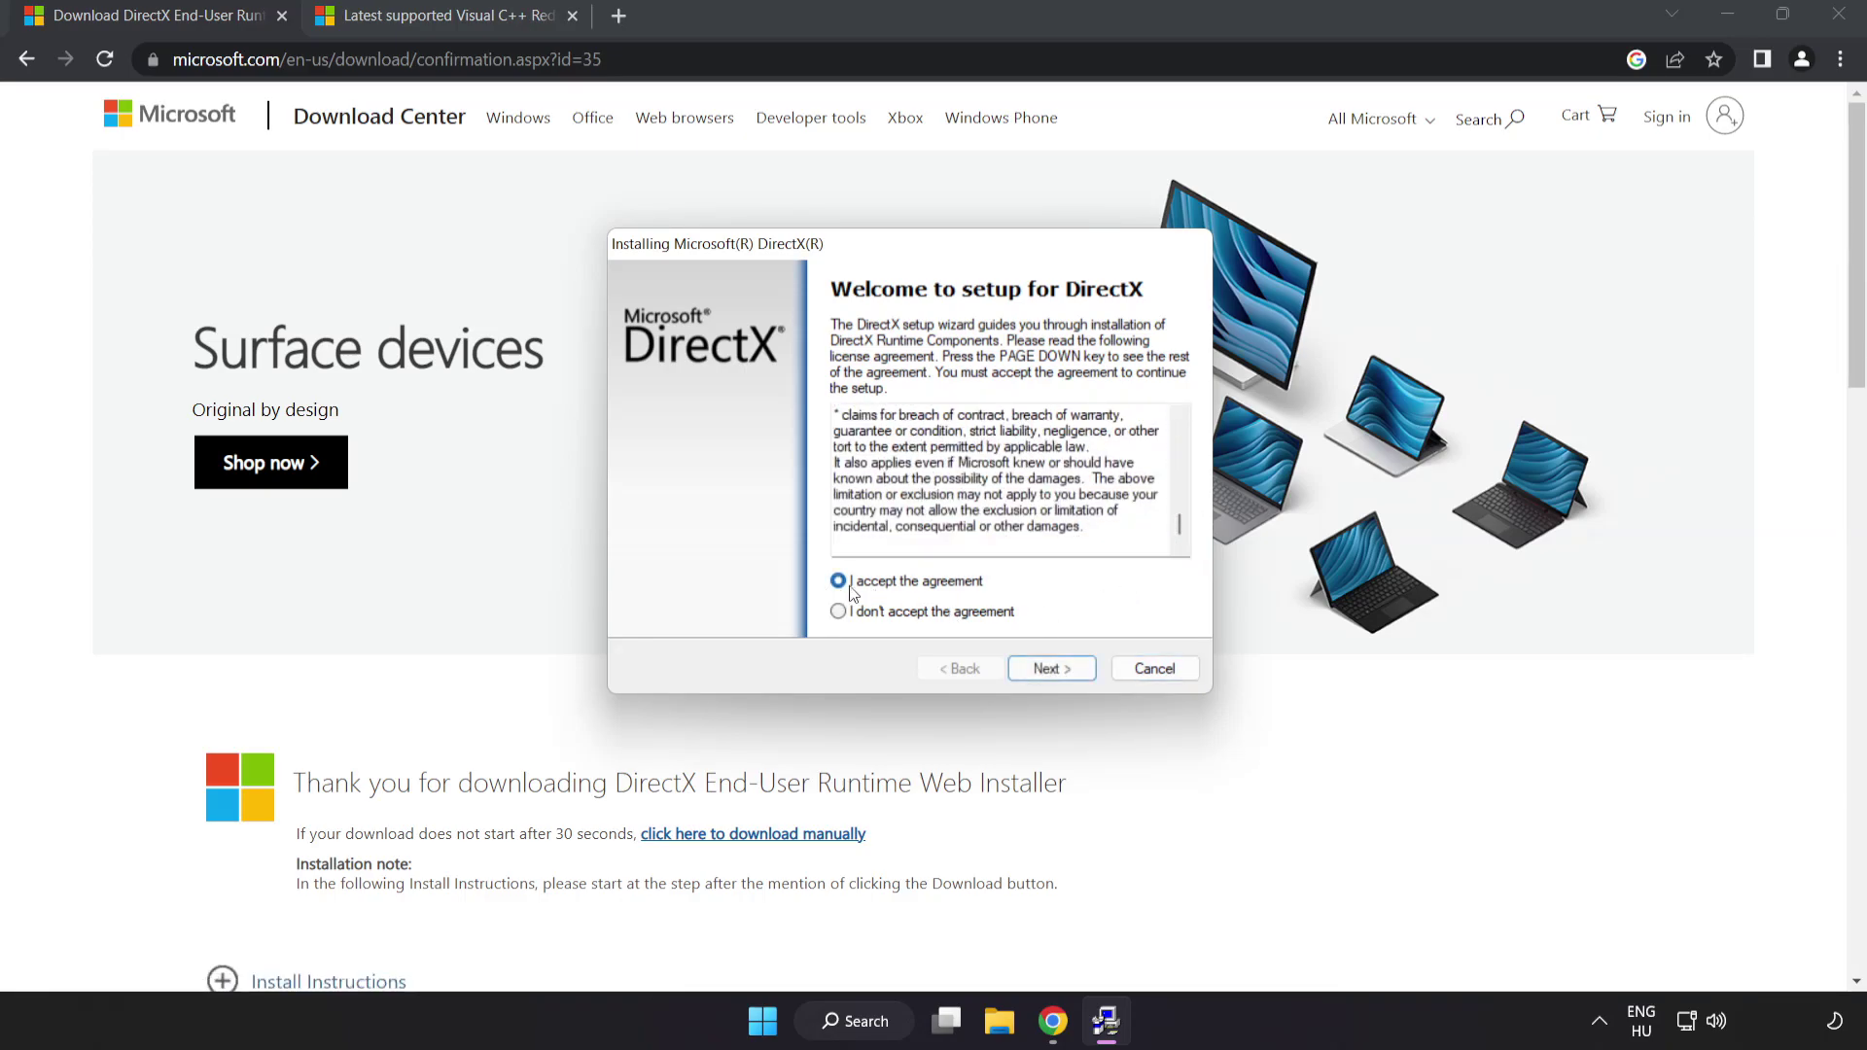
pyautogui.click(1053, 673)
pyautogui.click(825, 497)
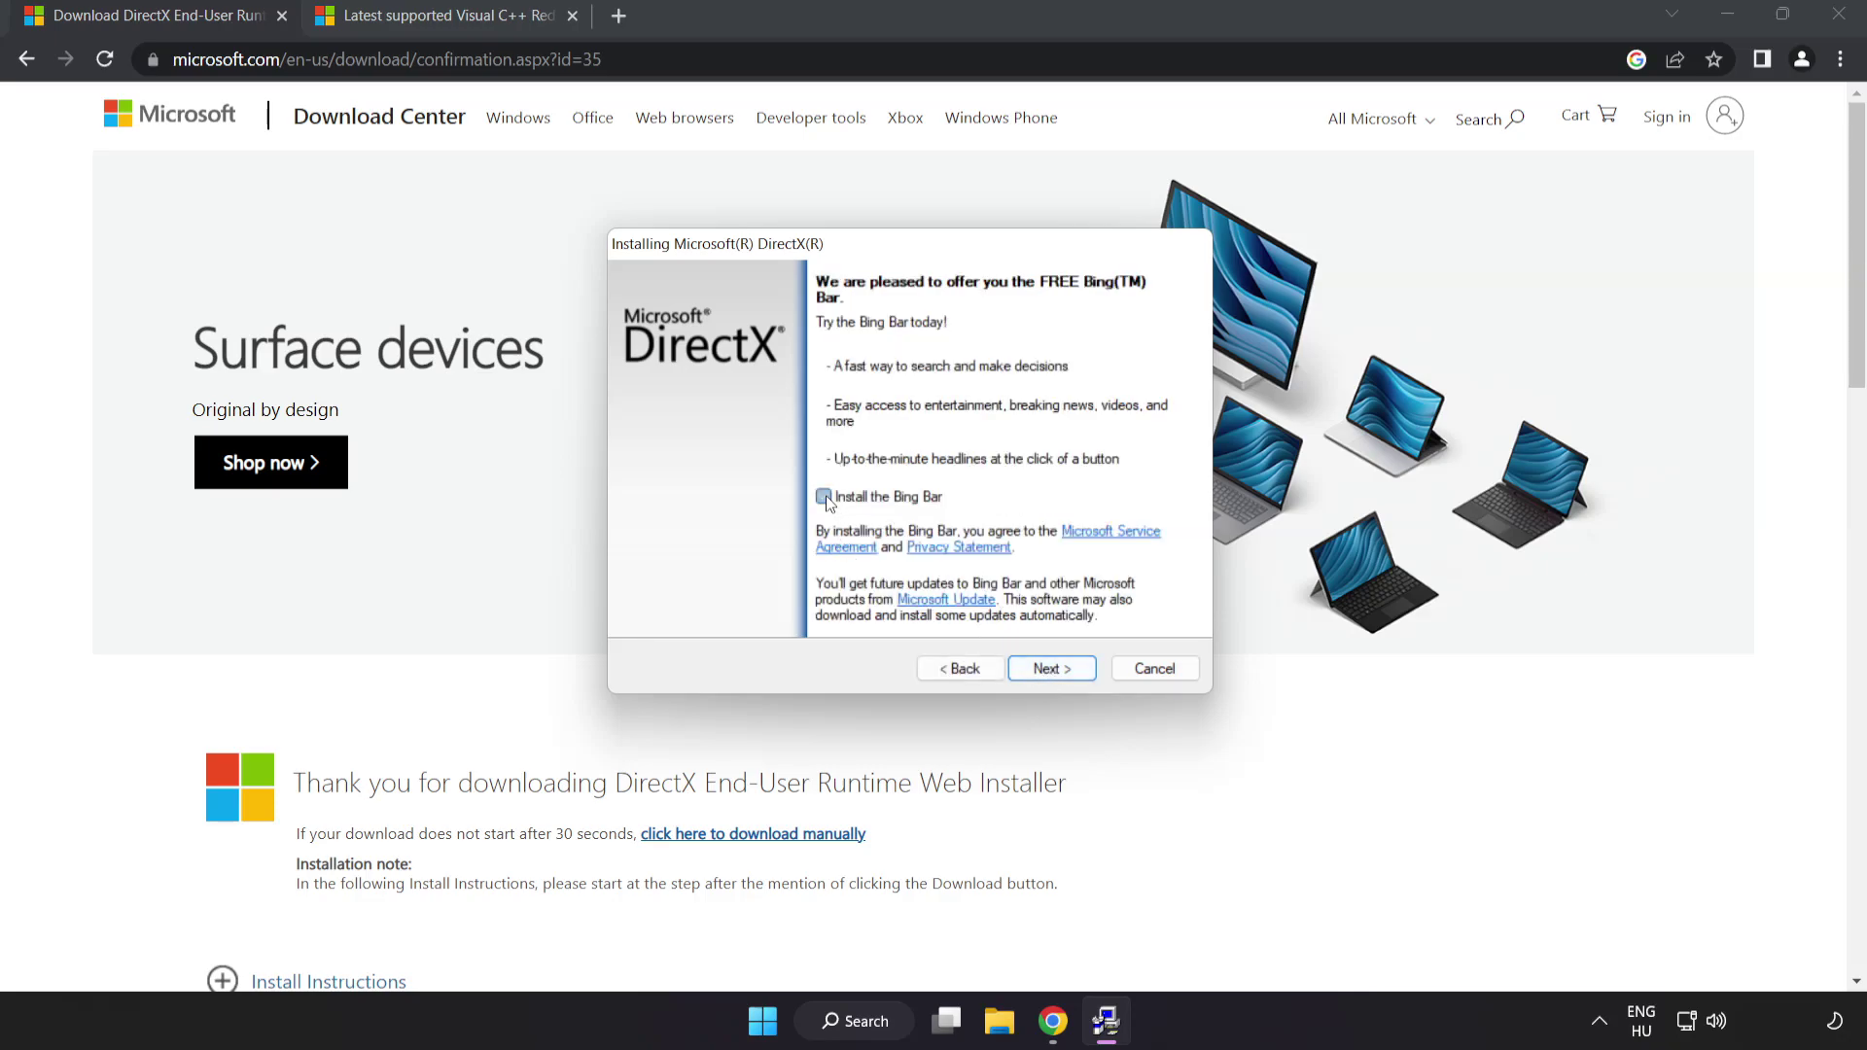
pyautogui.click(1058, 669)
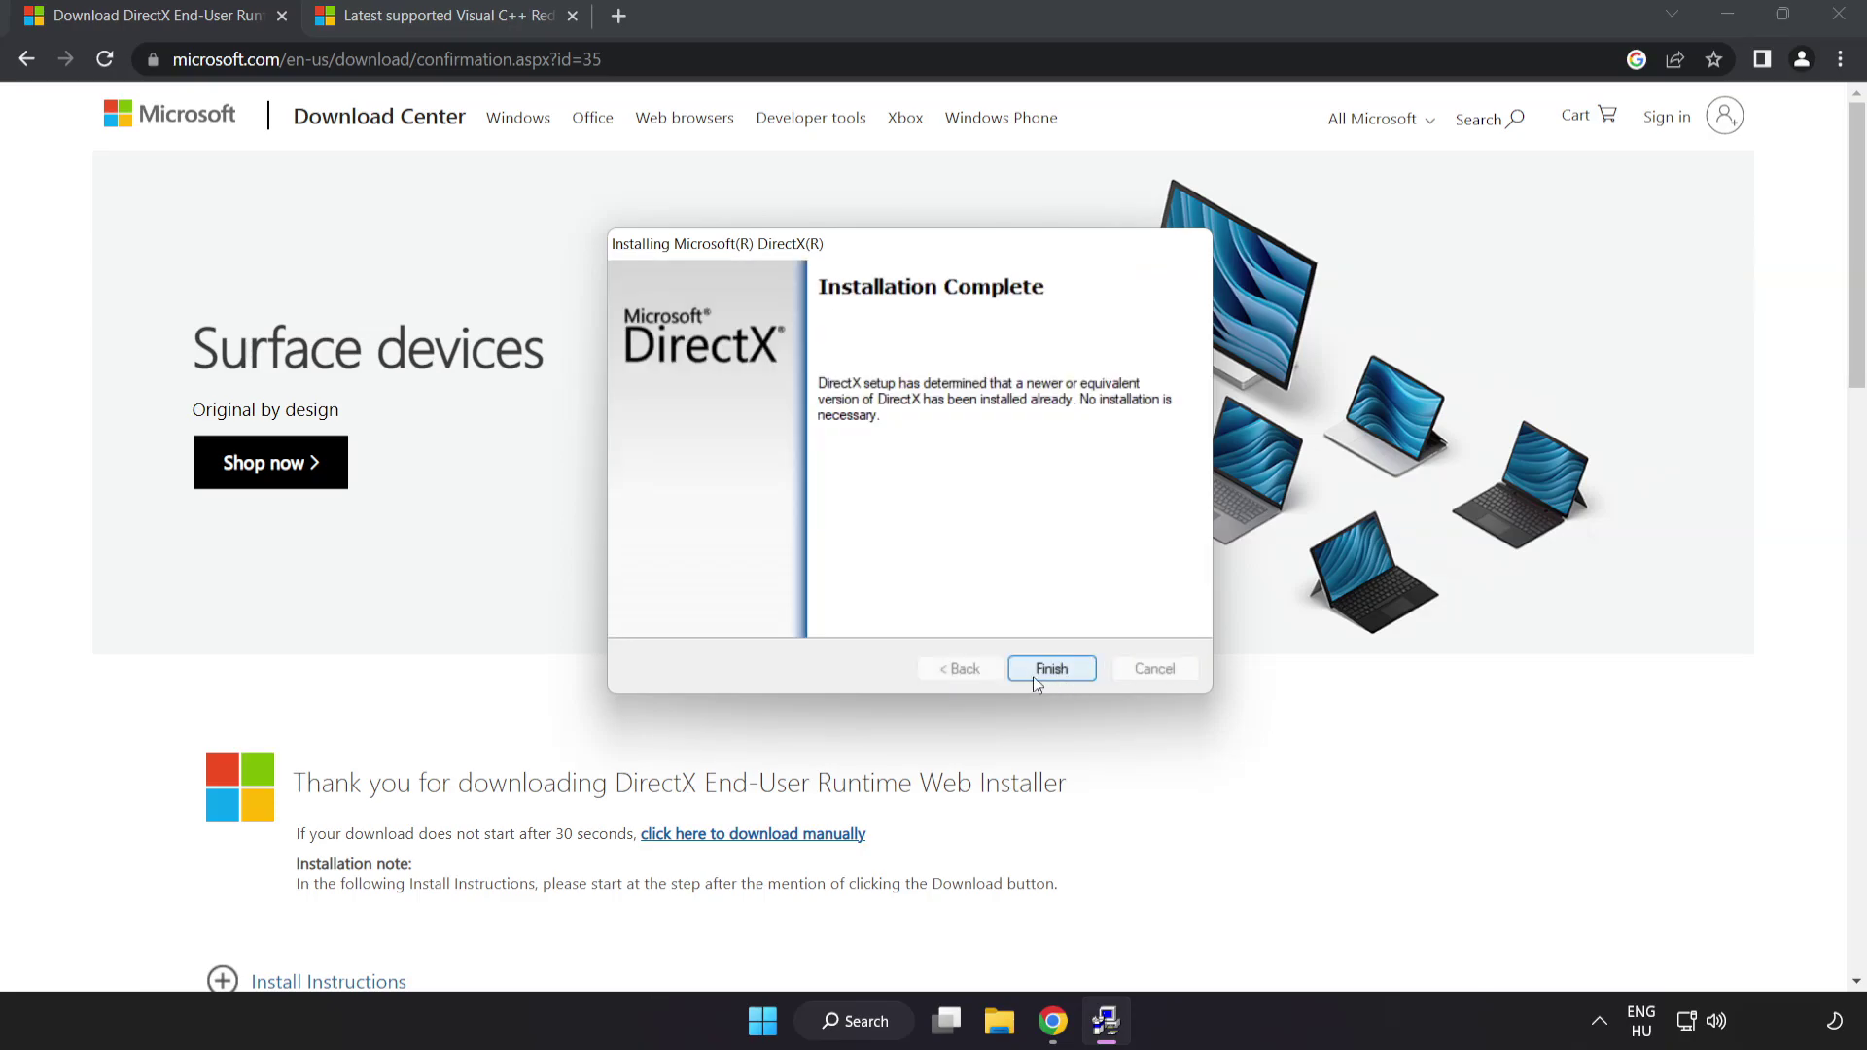
pyautogui.click(1052, 669)
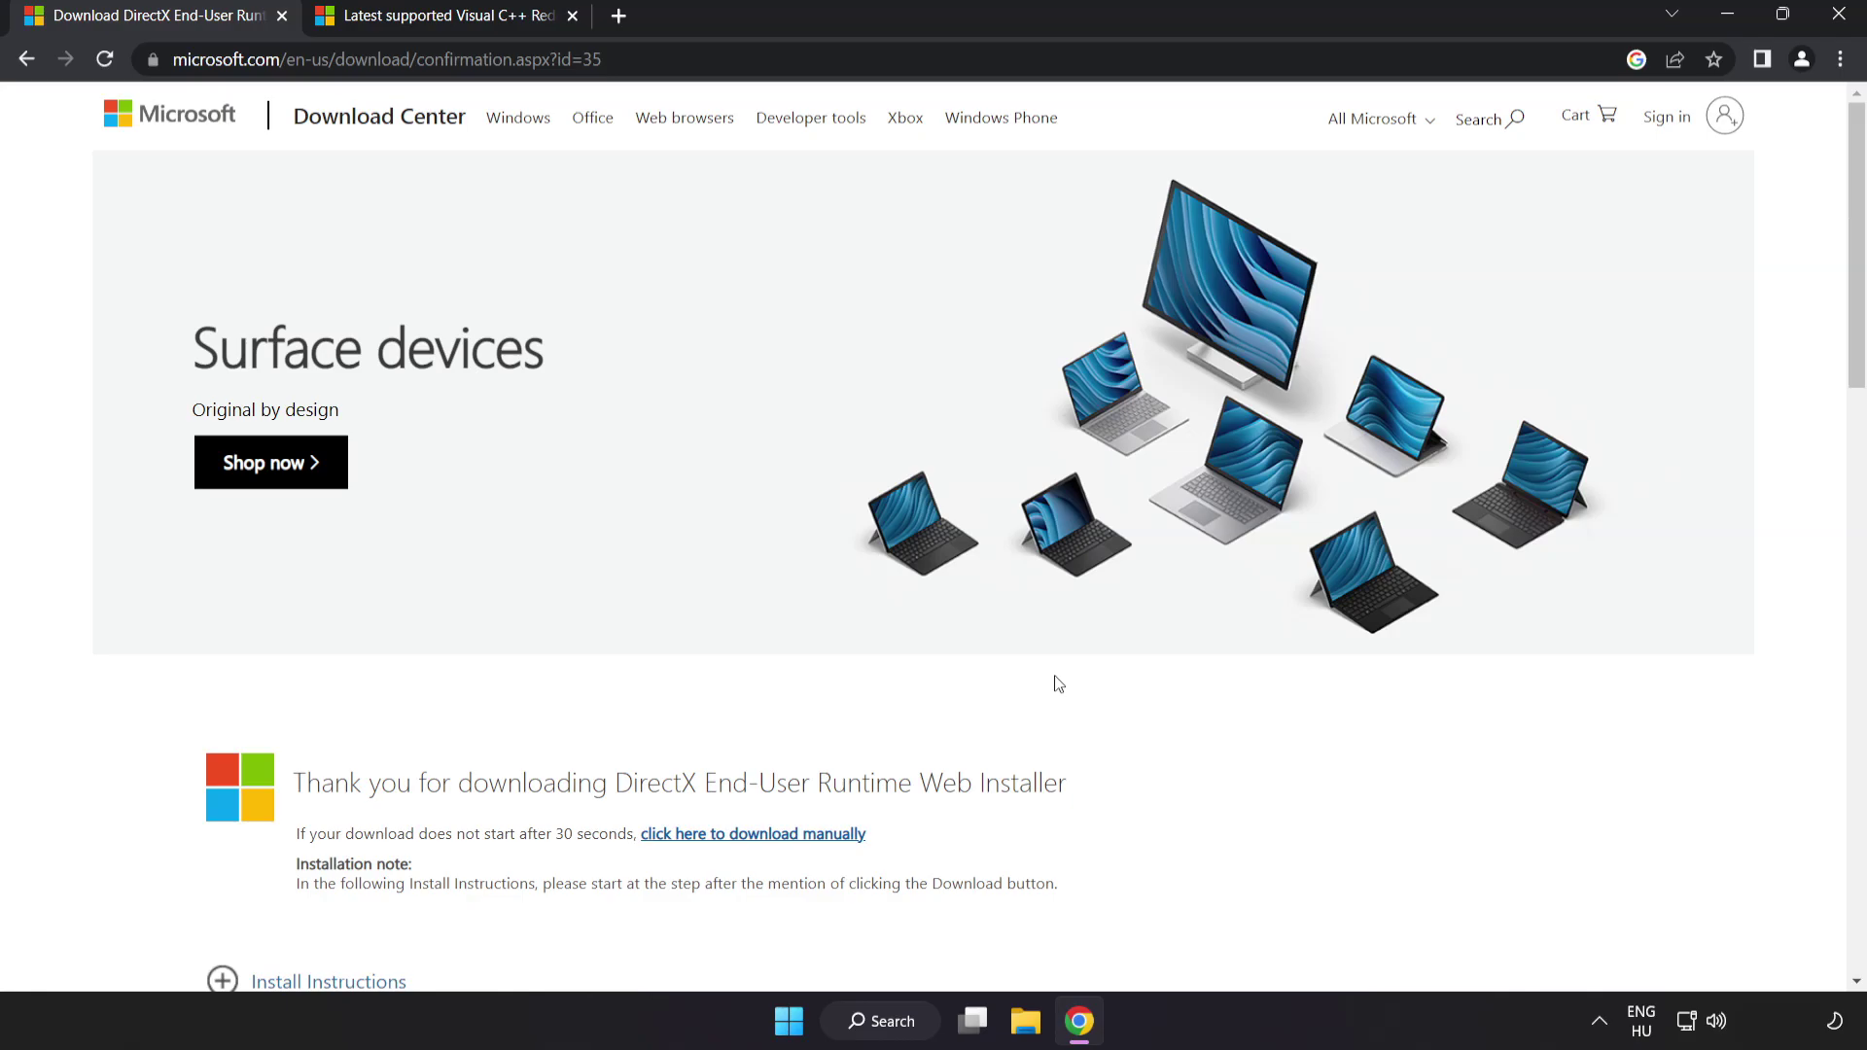
# Close the DirectX page and download the ARM64, X86 and X64 Visual C++ Redistributable installers for Visual Studio 2015, 2017, 2019 and 2022
pyautogui.click(282, 17)
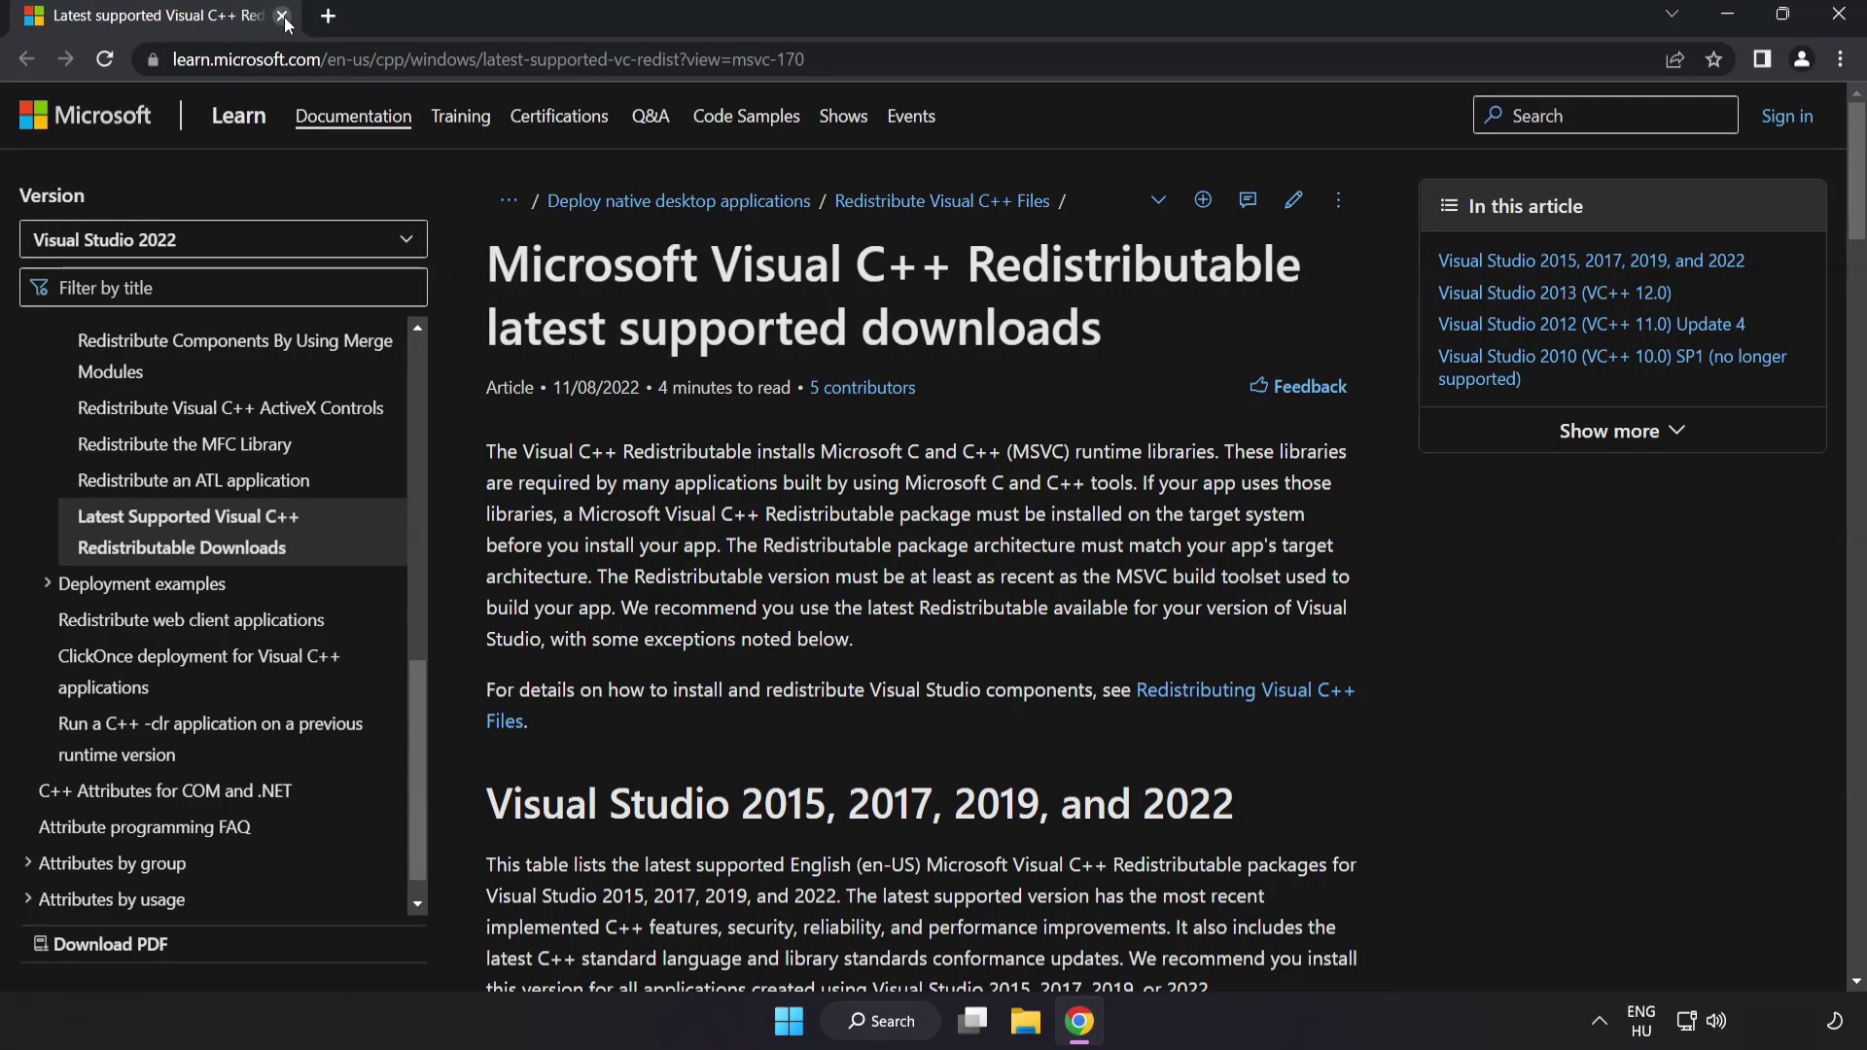
pyautogui.click(651, 58)
pyautogui.press('End')
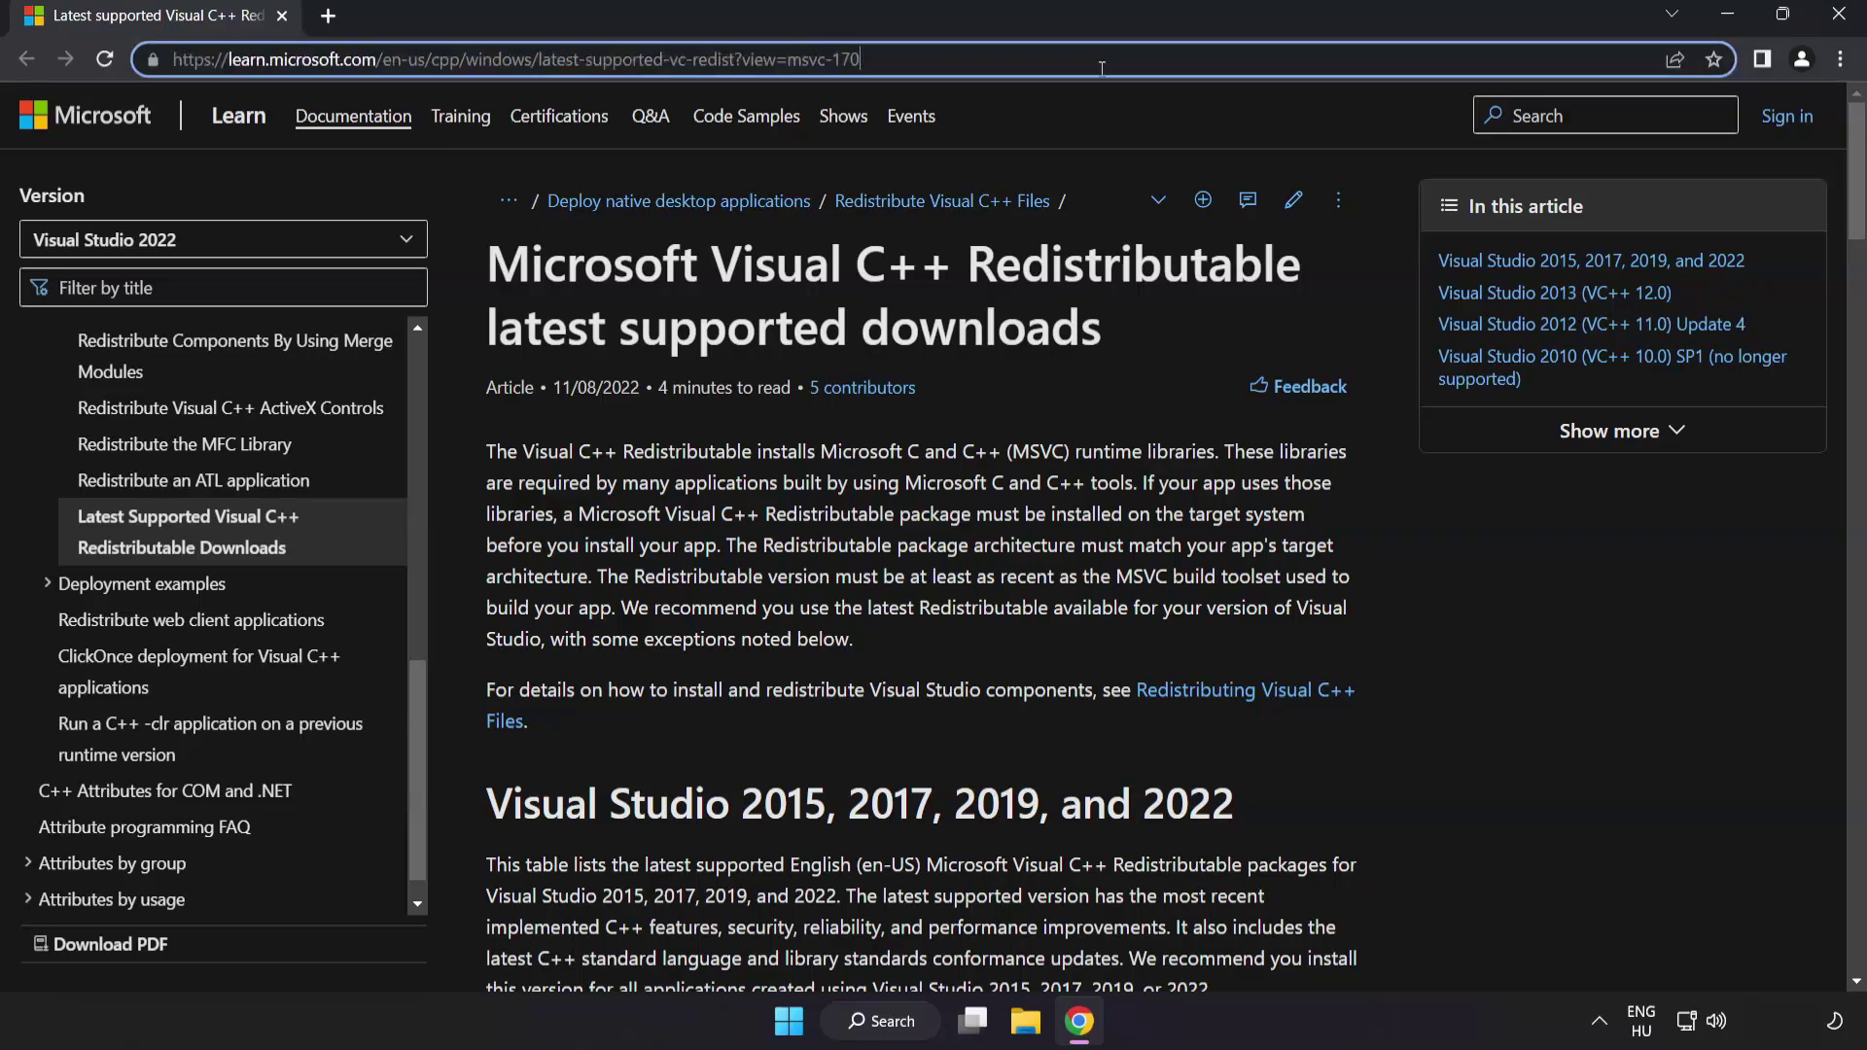
pyautogui.click(934, 288)
pyautogui.moveTo(1853, 199); pyautogui.dragTo(1847, 299)
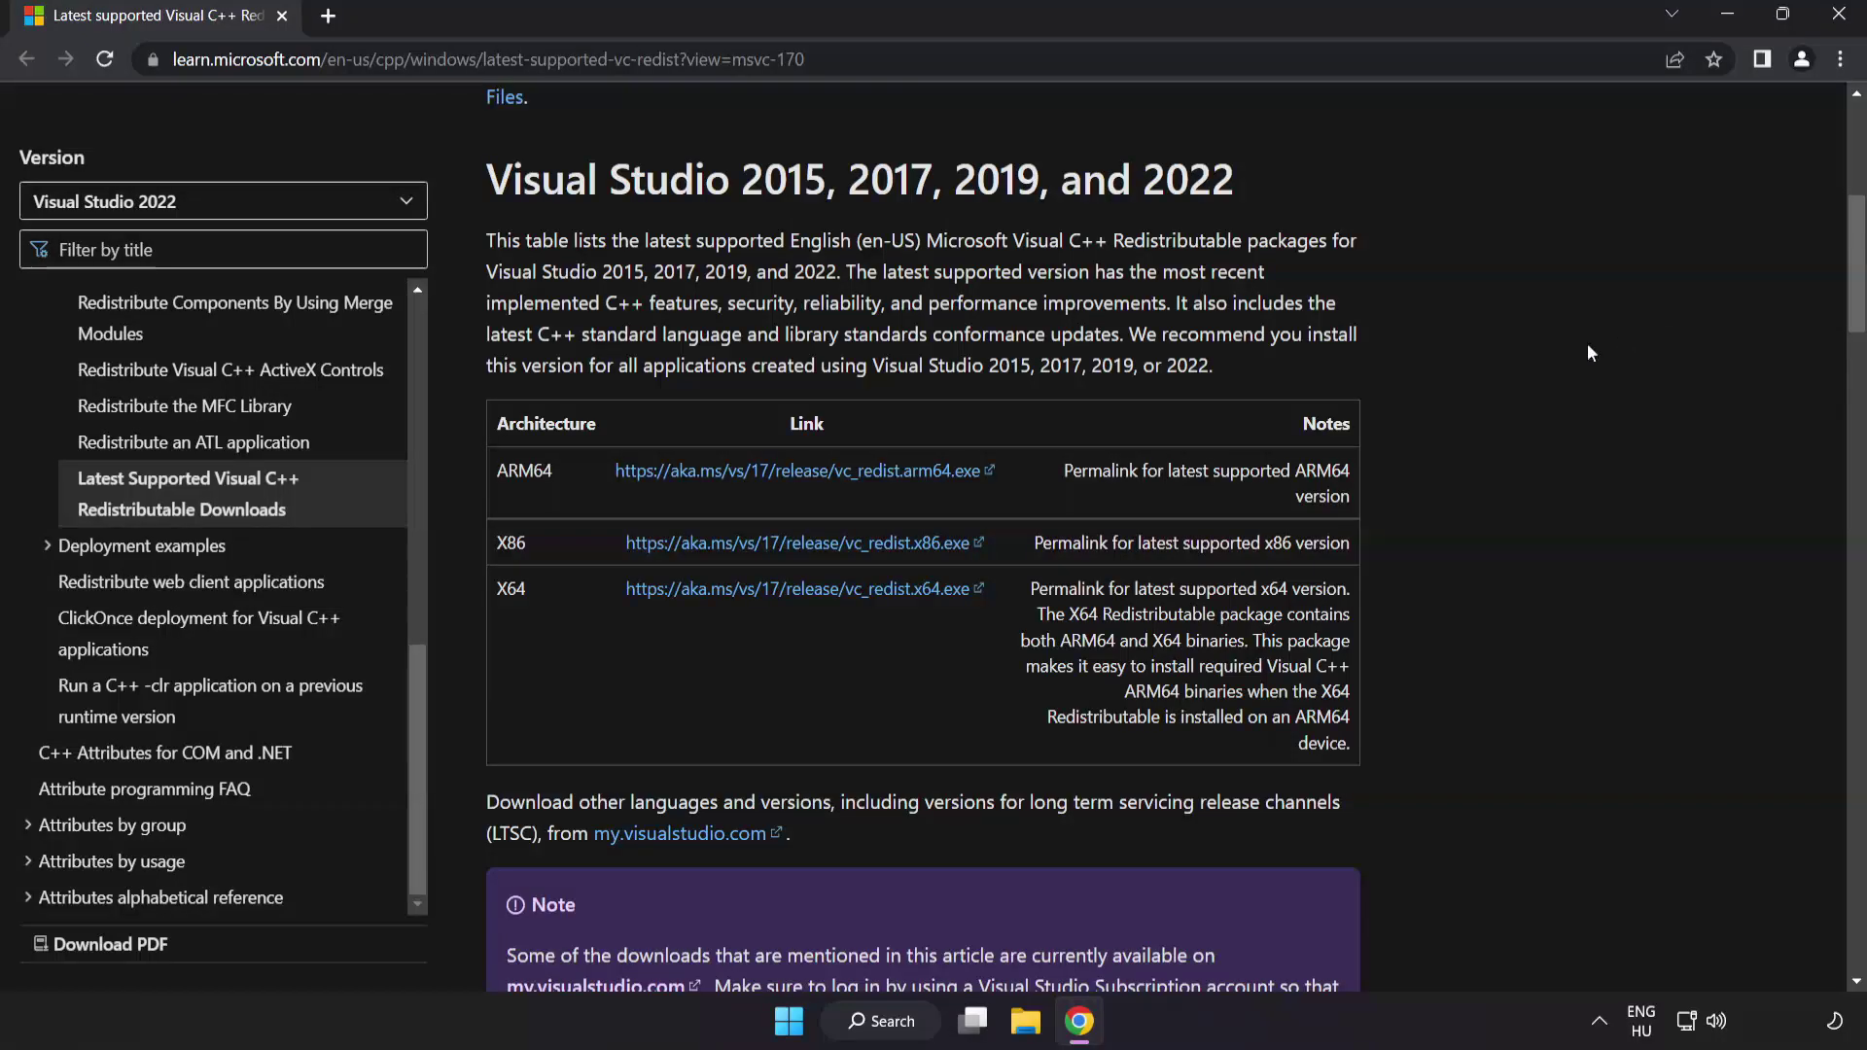
pyautogui.click(778, 471)
pyautogui.click(790, 543)
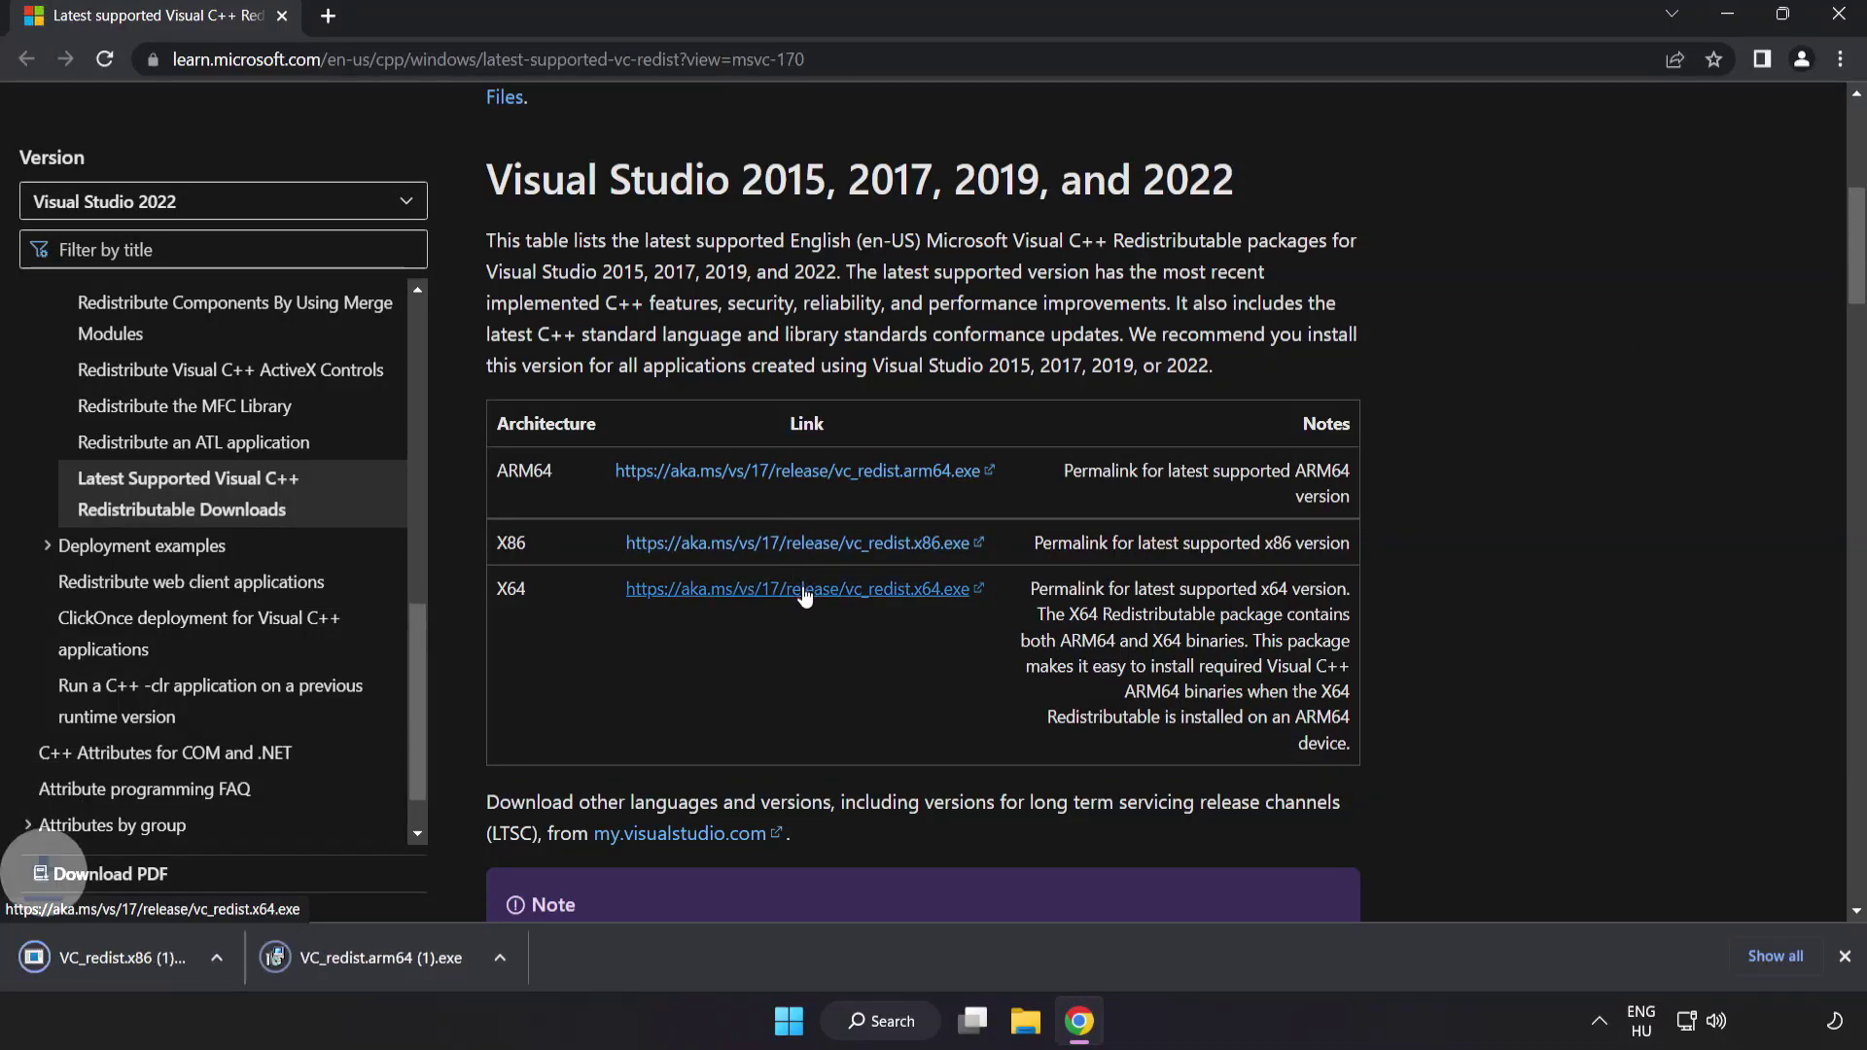
pyautogui.click(804, 591)
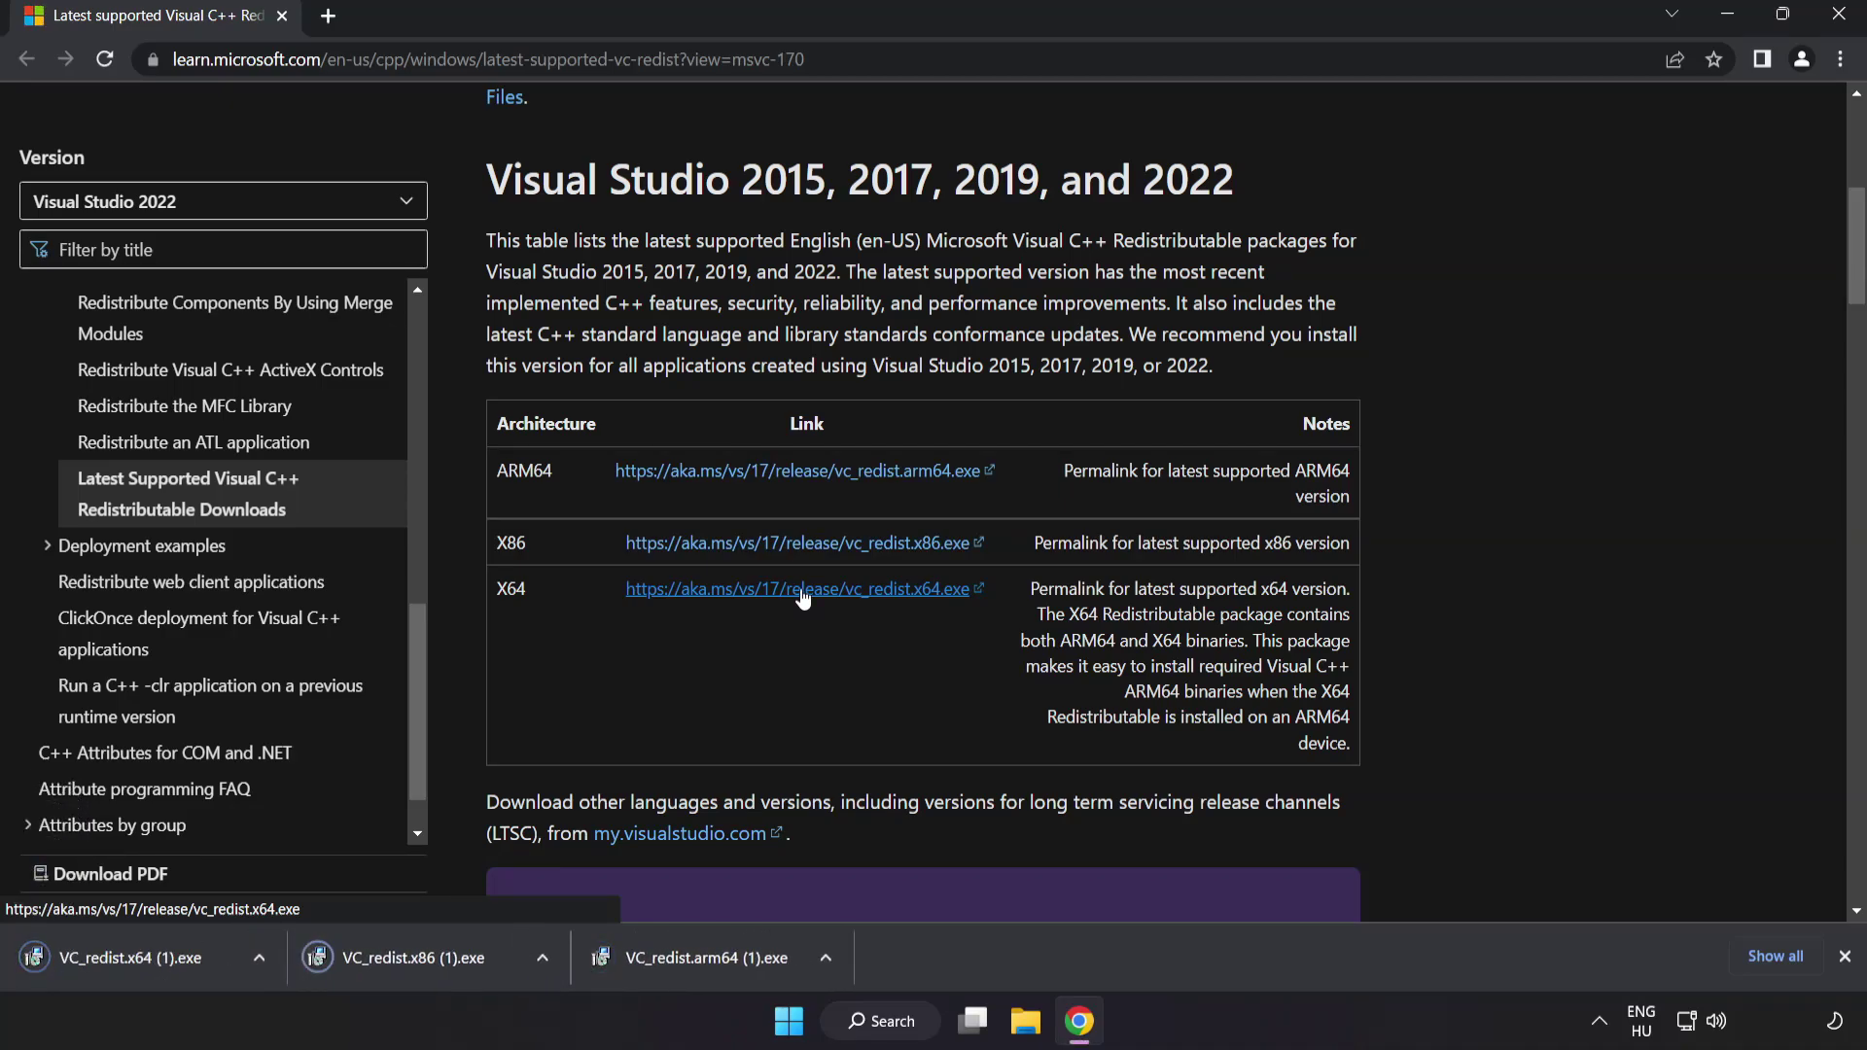
# Try to install the Arm64 Visual C++ 2022 Redistributable after agreeing to its license terms, and close the setup
pyautogui.click(702, 960)
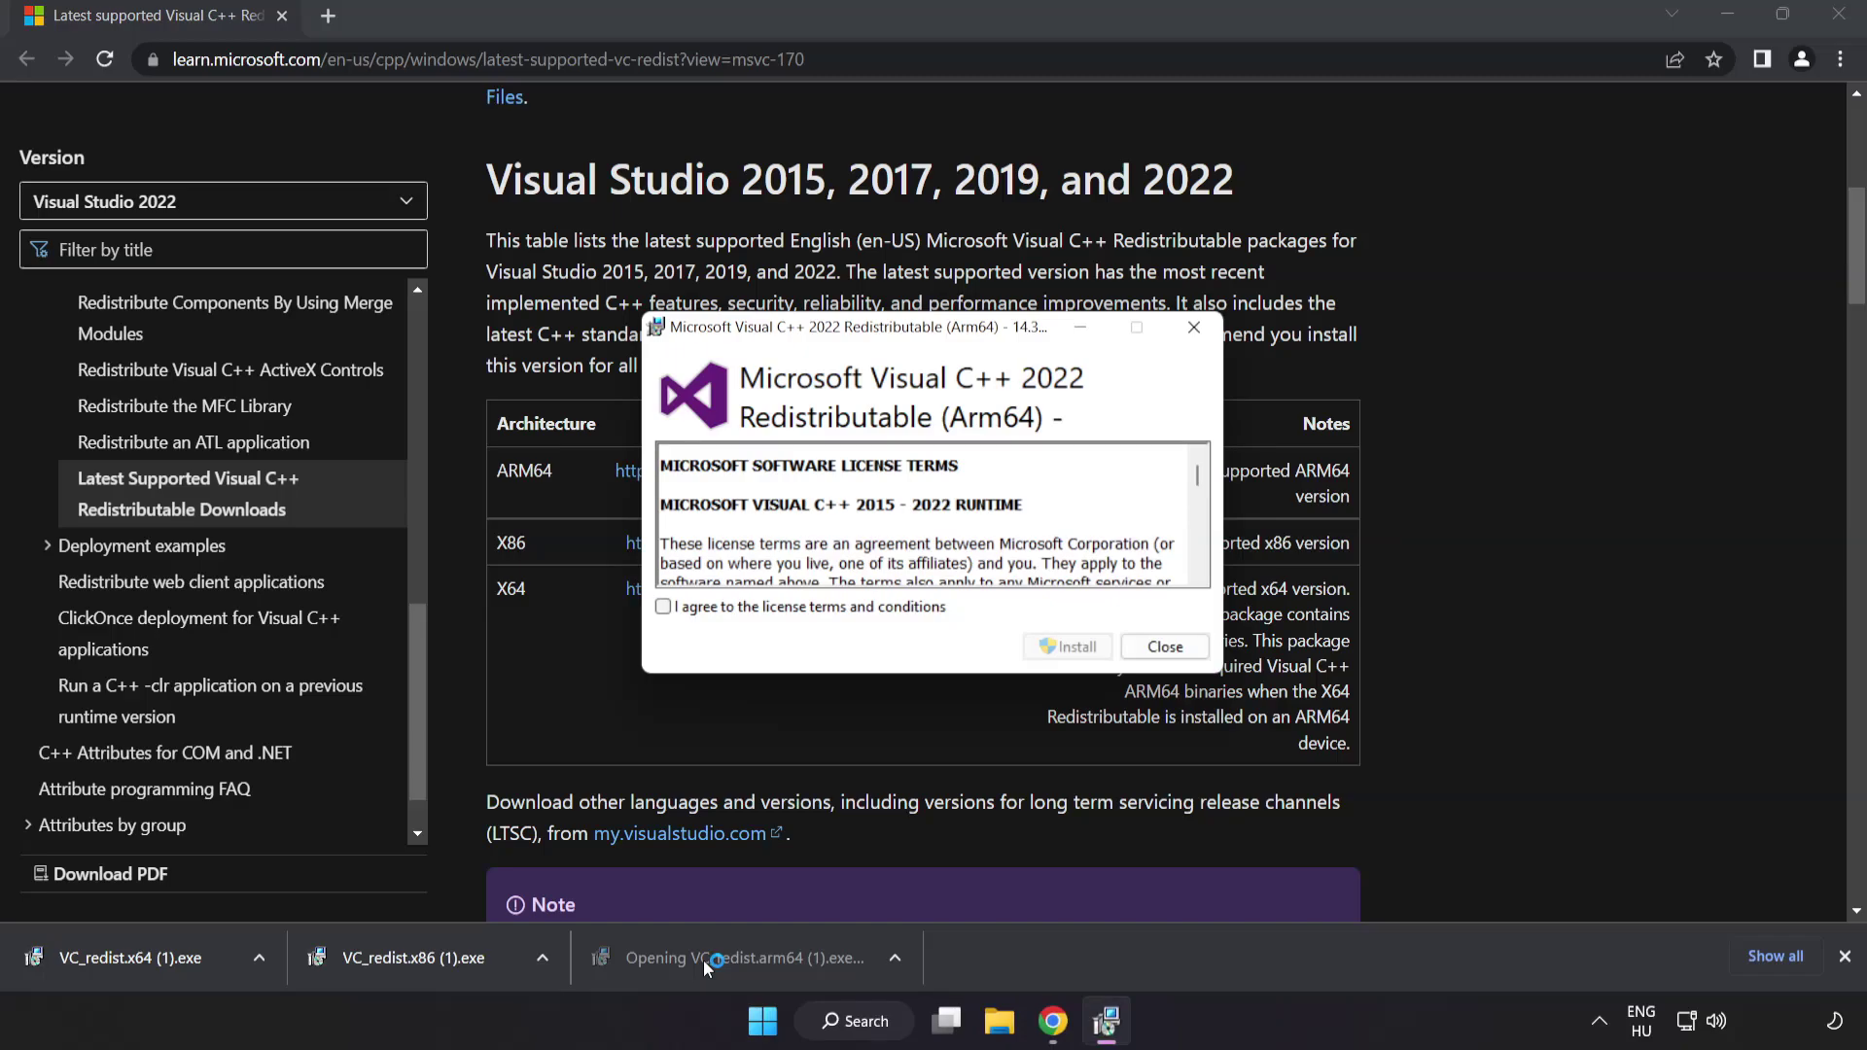
pyautogui.moveTo(1198, 475); pyautogui.dragTo(1196, 564)
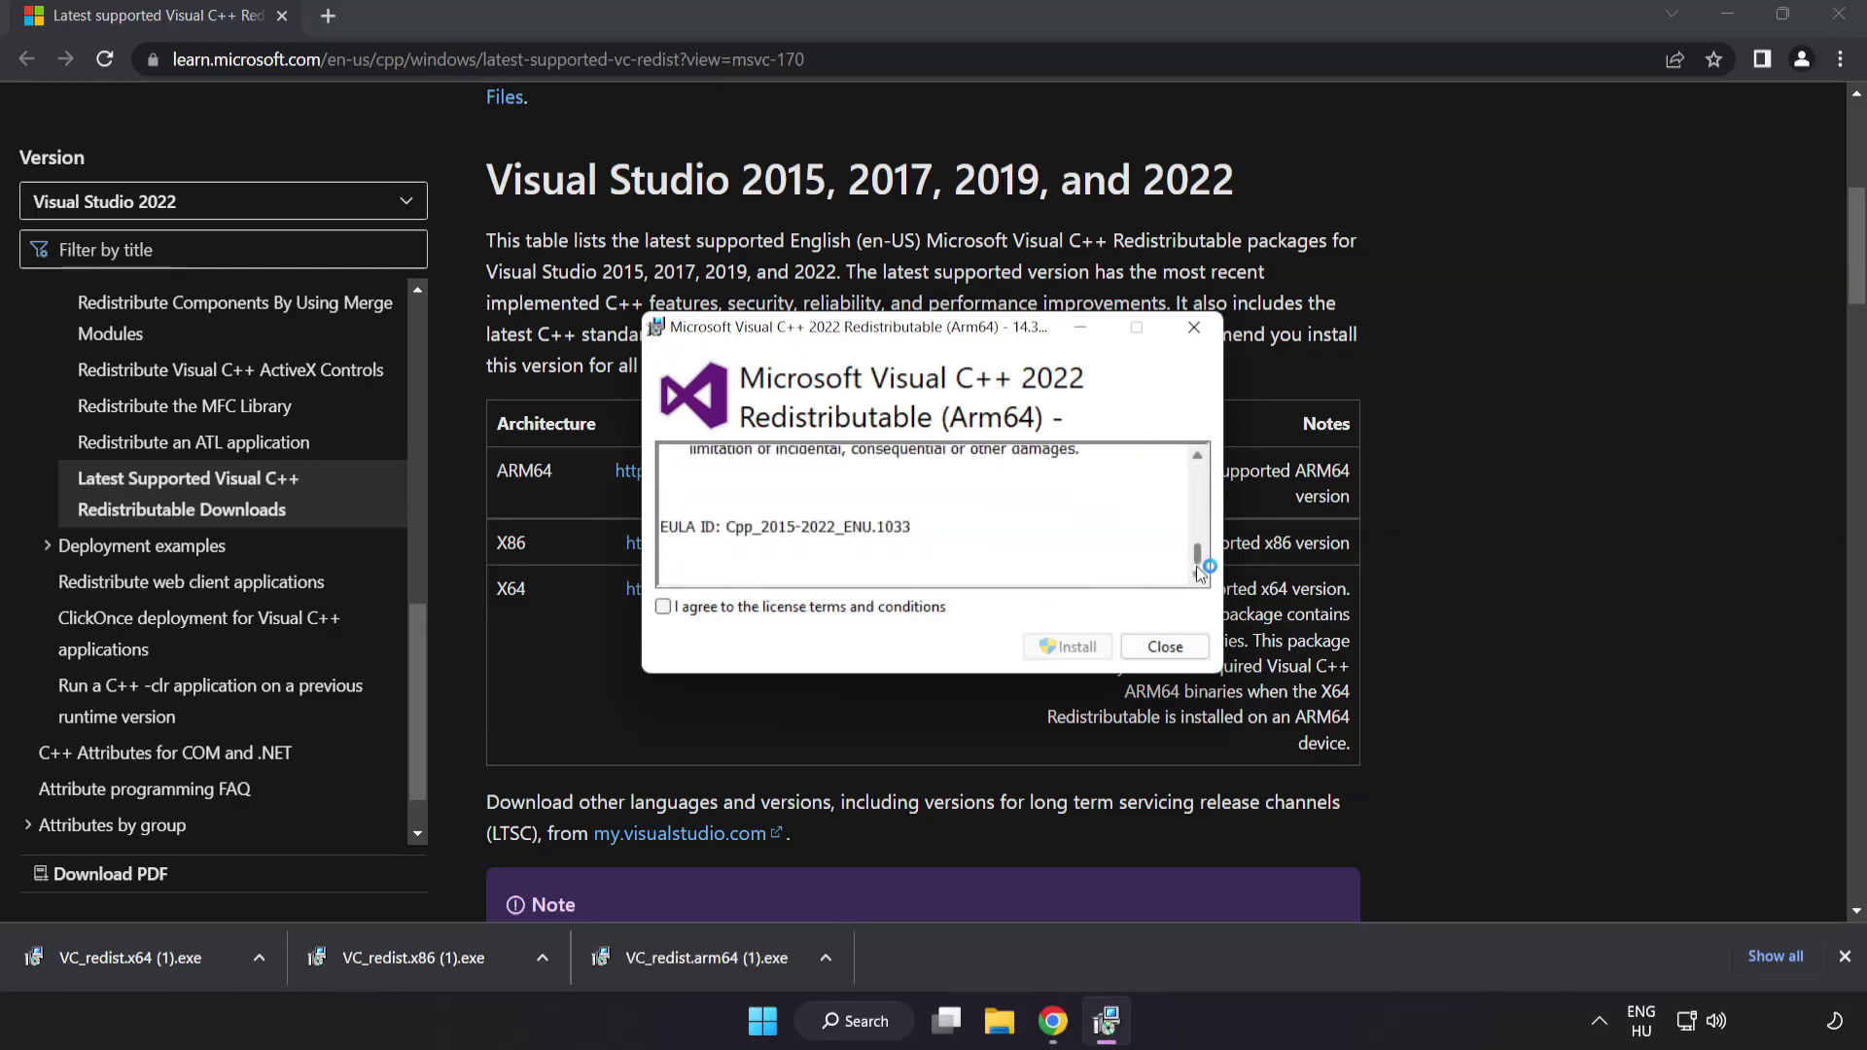
pyautogui.click(663, 607)
pyautogui.click(1064, 648)
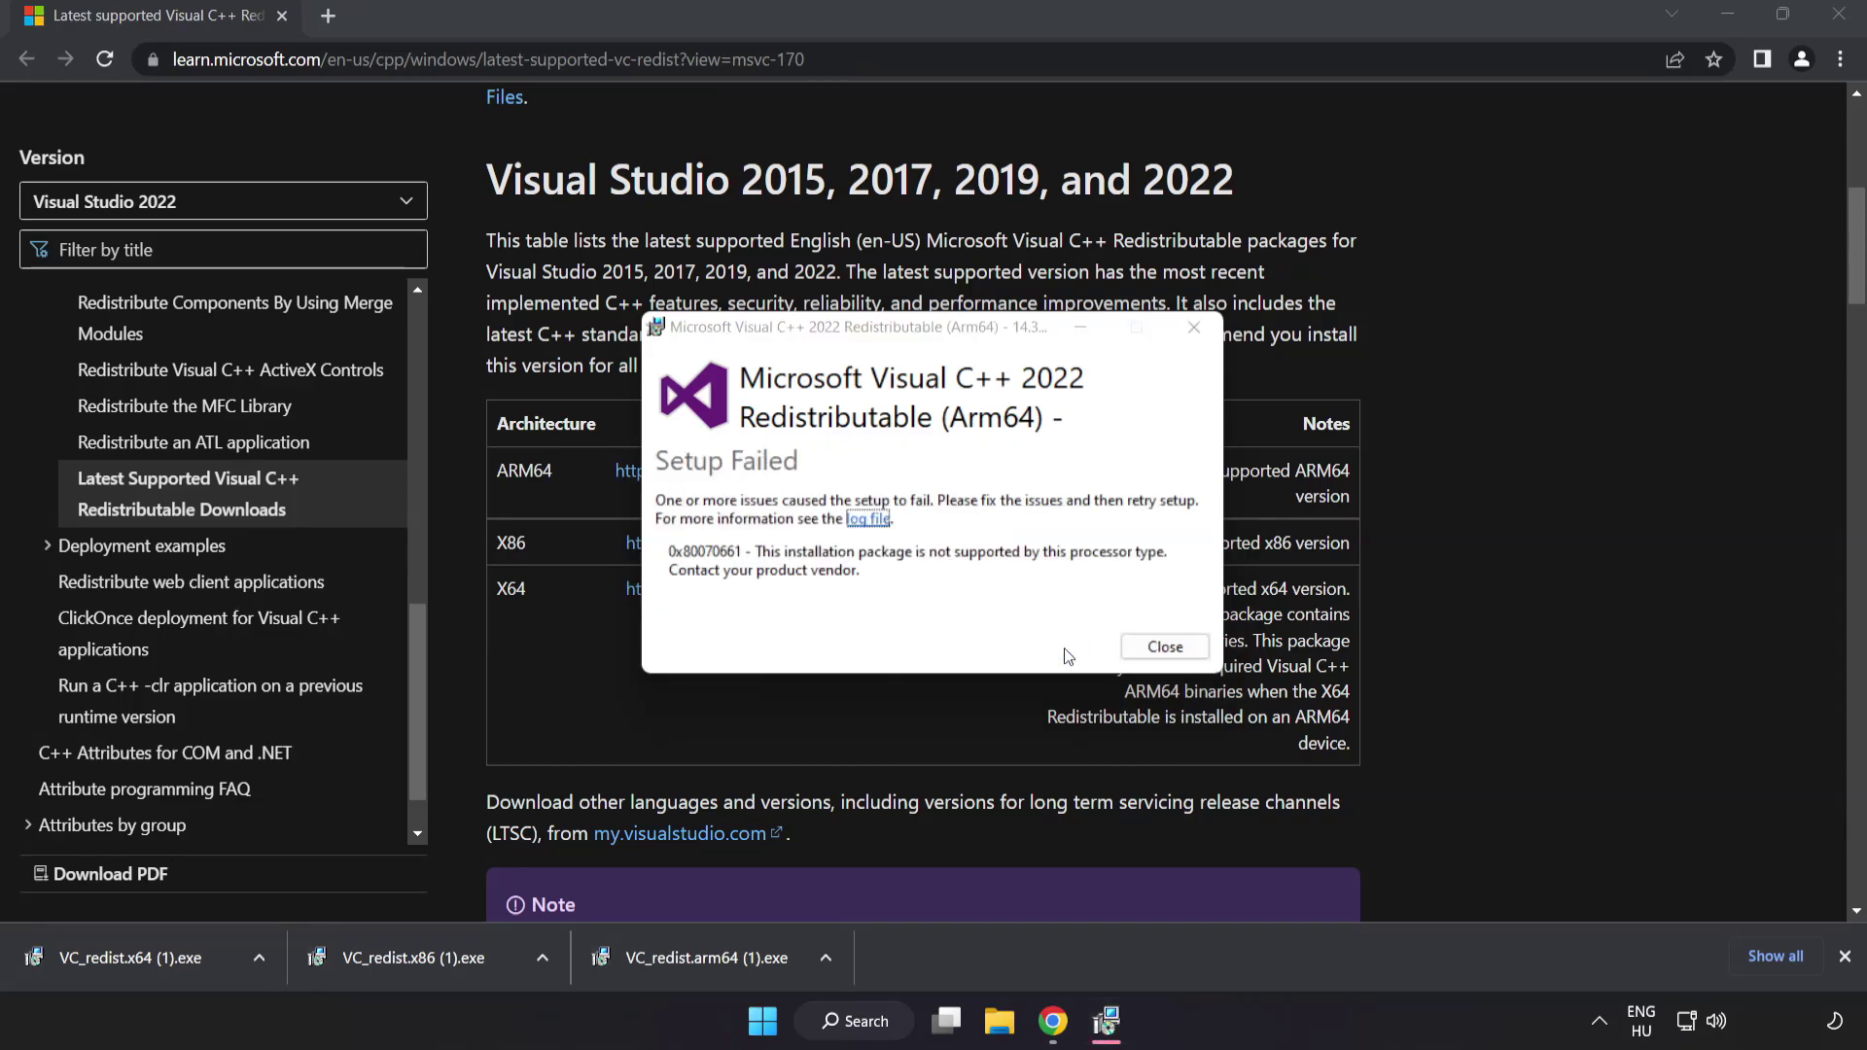
pyautogui.click(1165, 647)
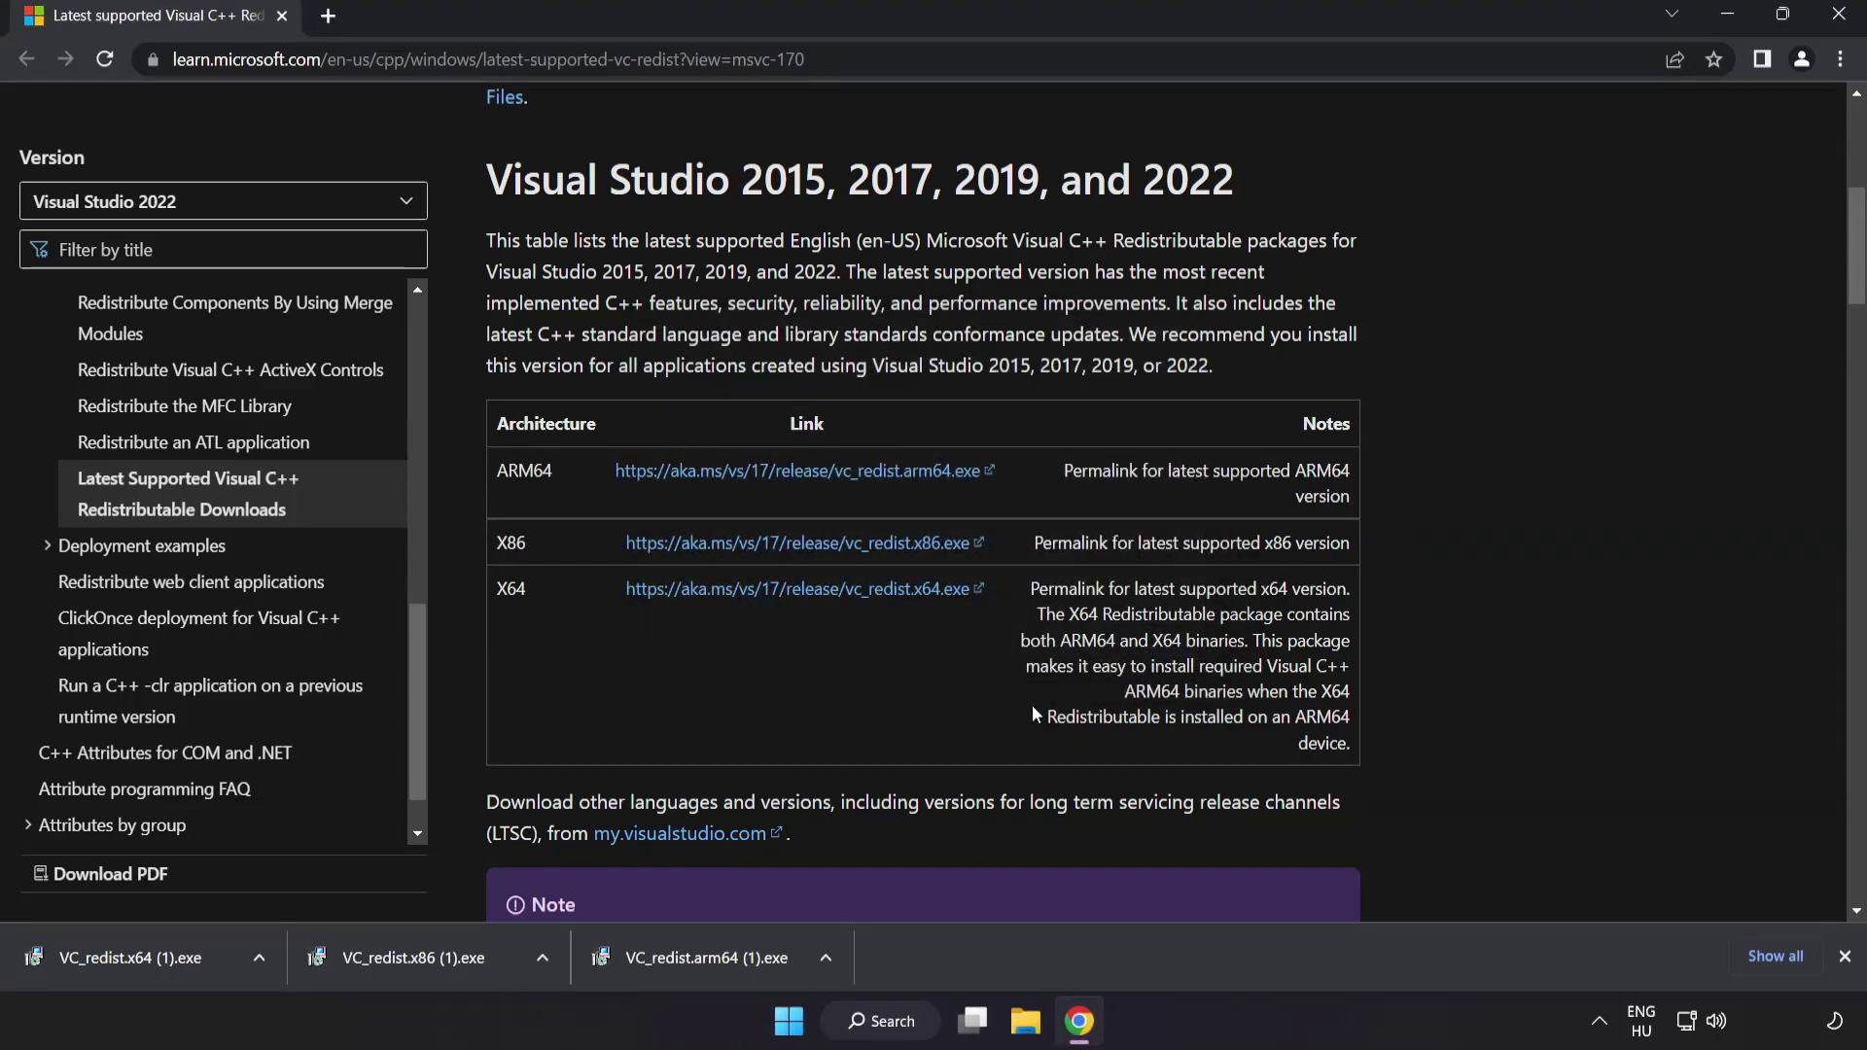
# Run the downloaded x86 and x64 Visual C++ 2015-2022 Redistributable setups, closing each one, and close the browser
pyautogui.click(420, 960)
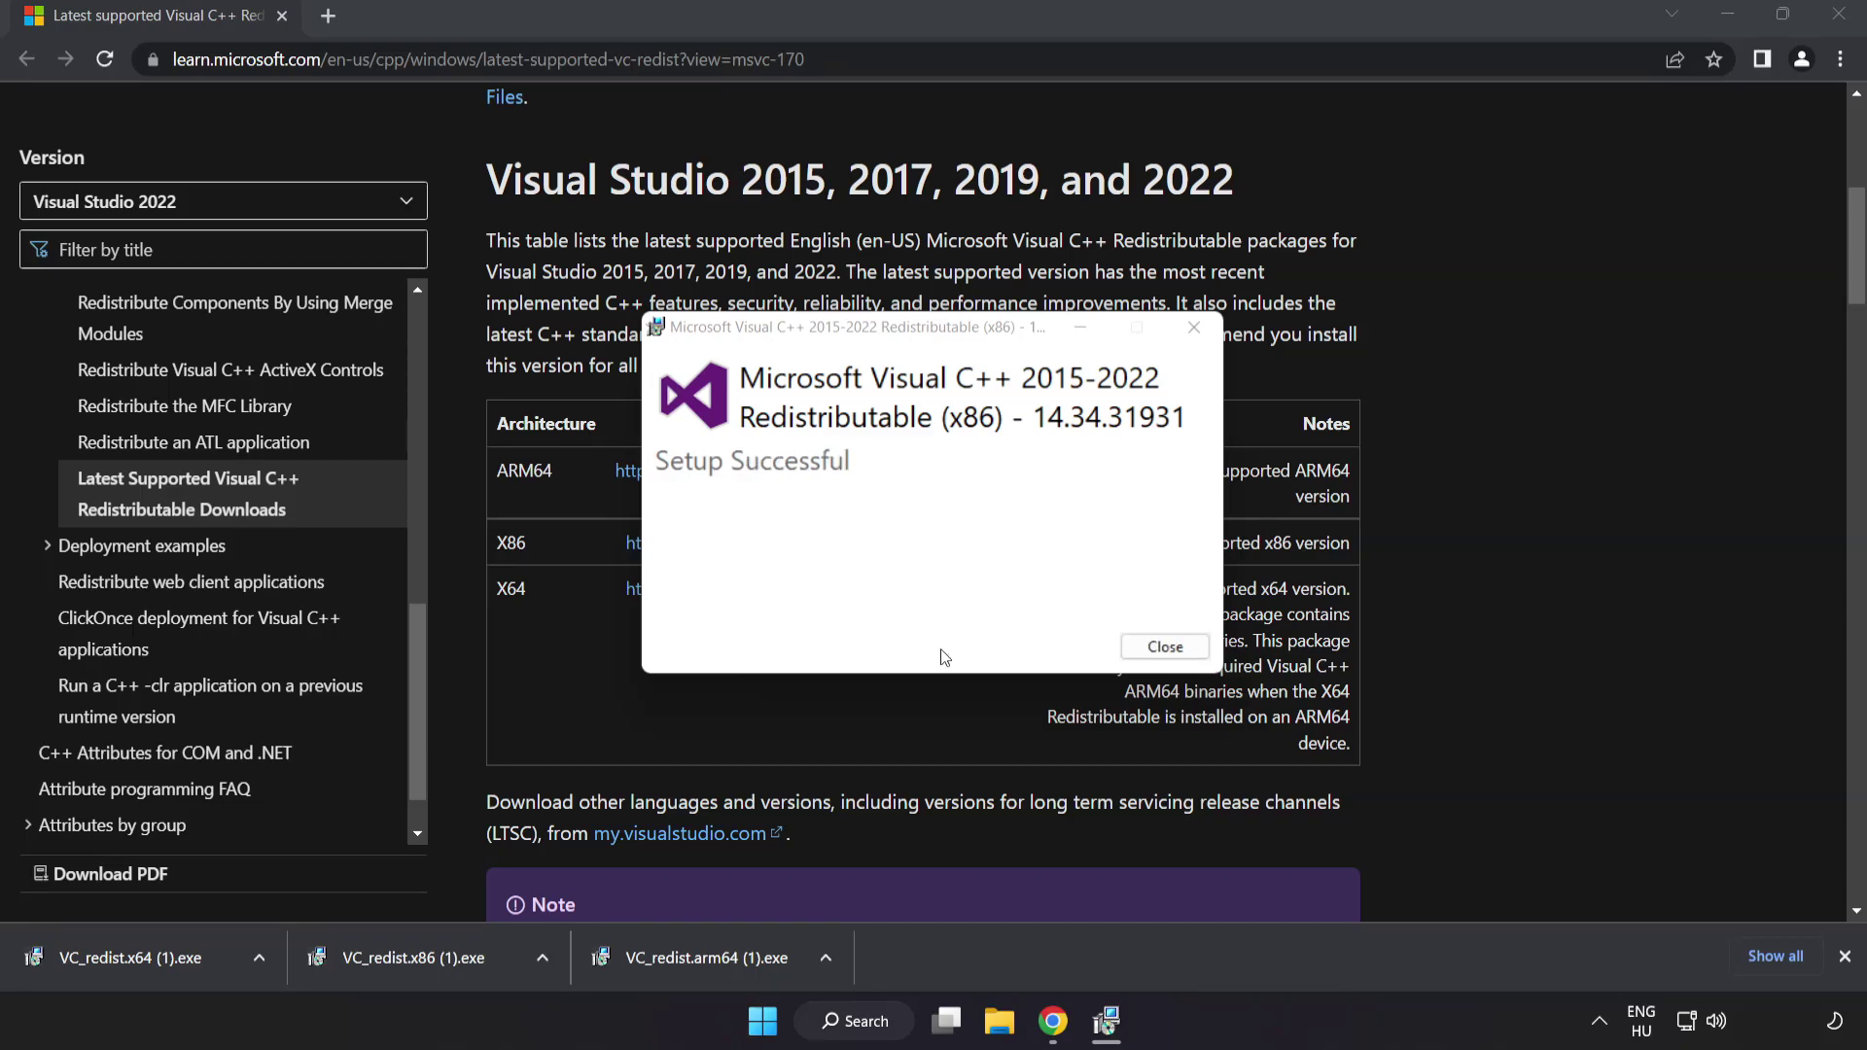
pyautogui.click(1165, 646)
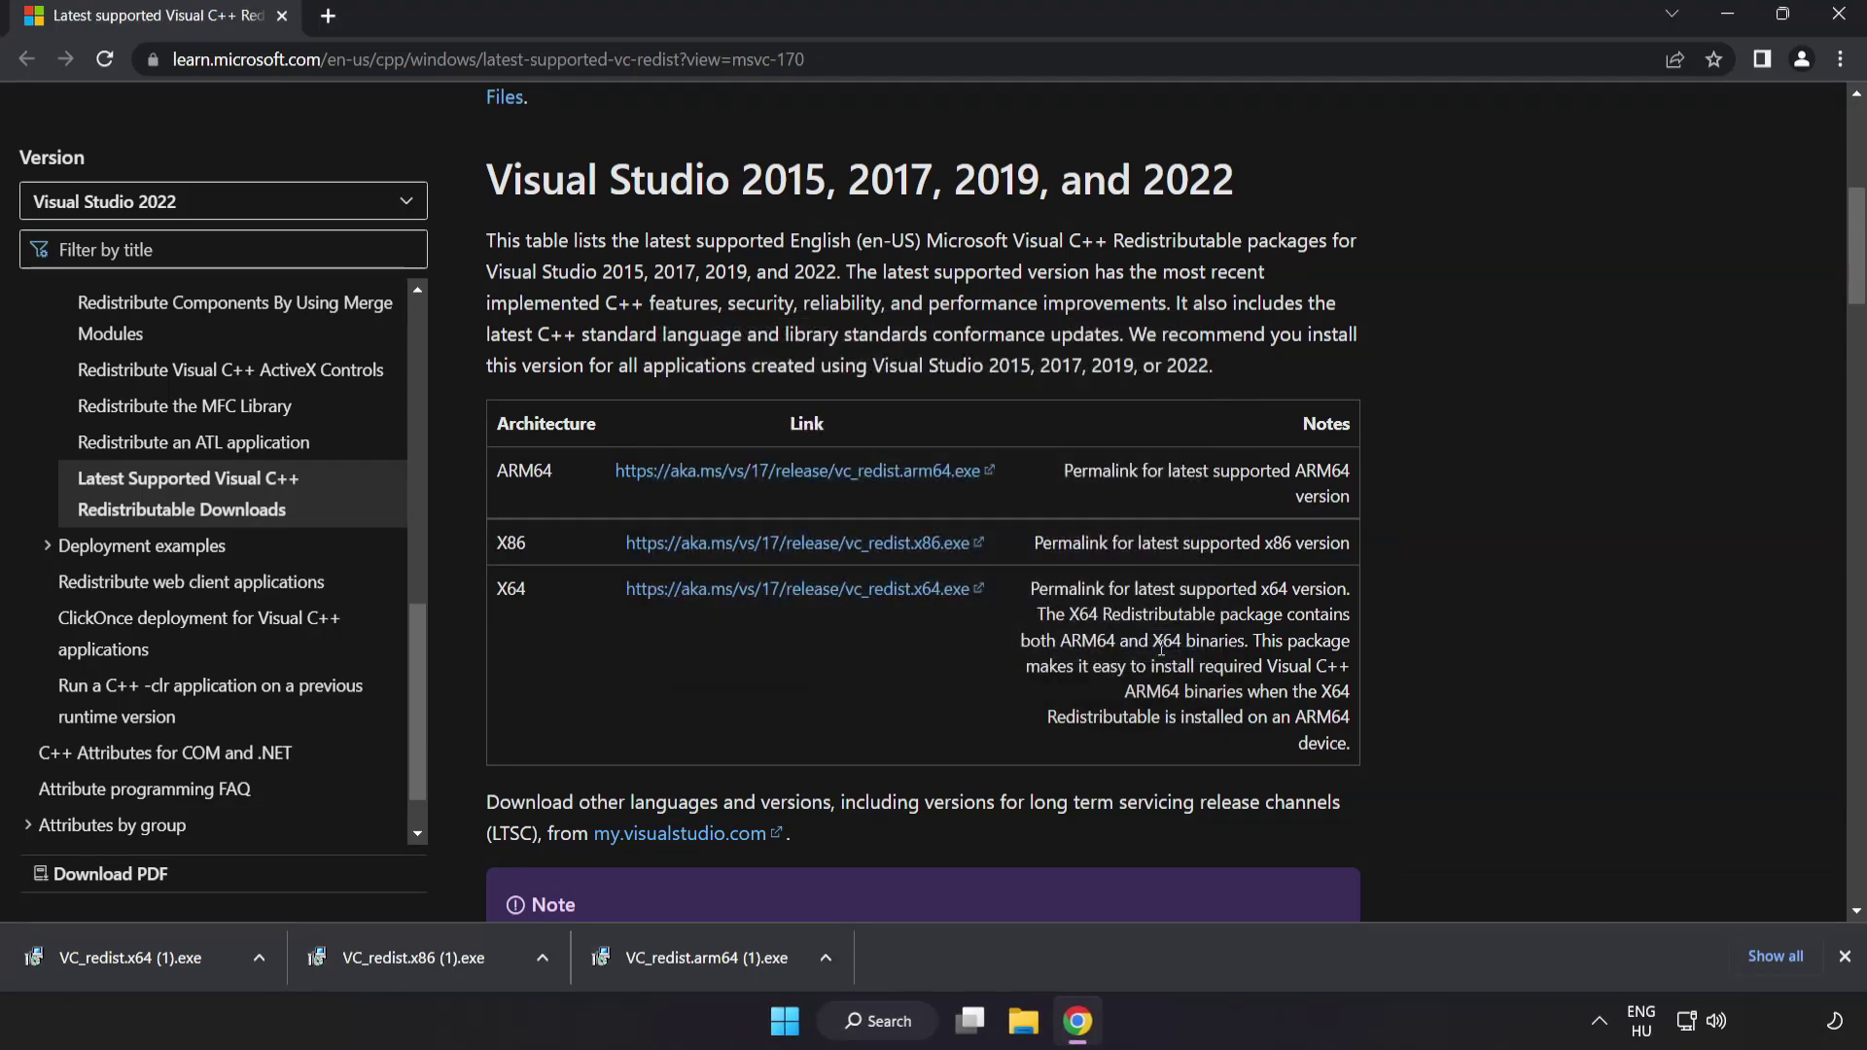
pyautogui.click(167, 955)
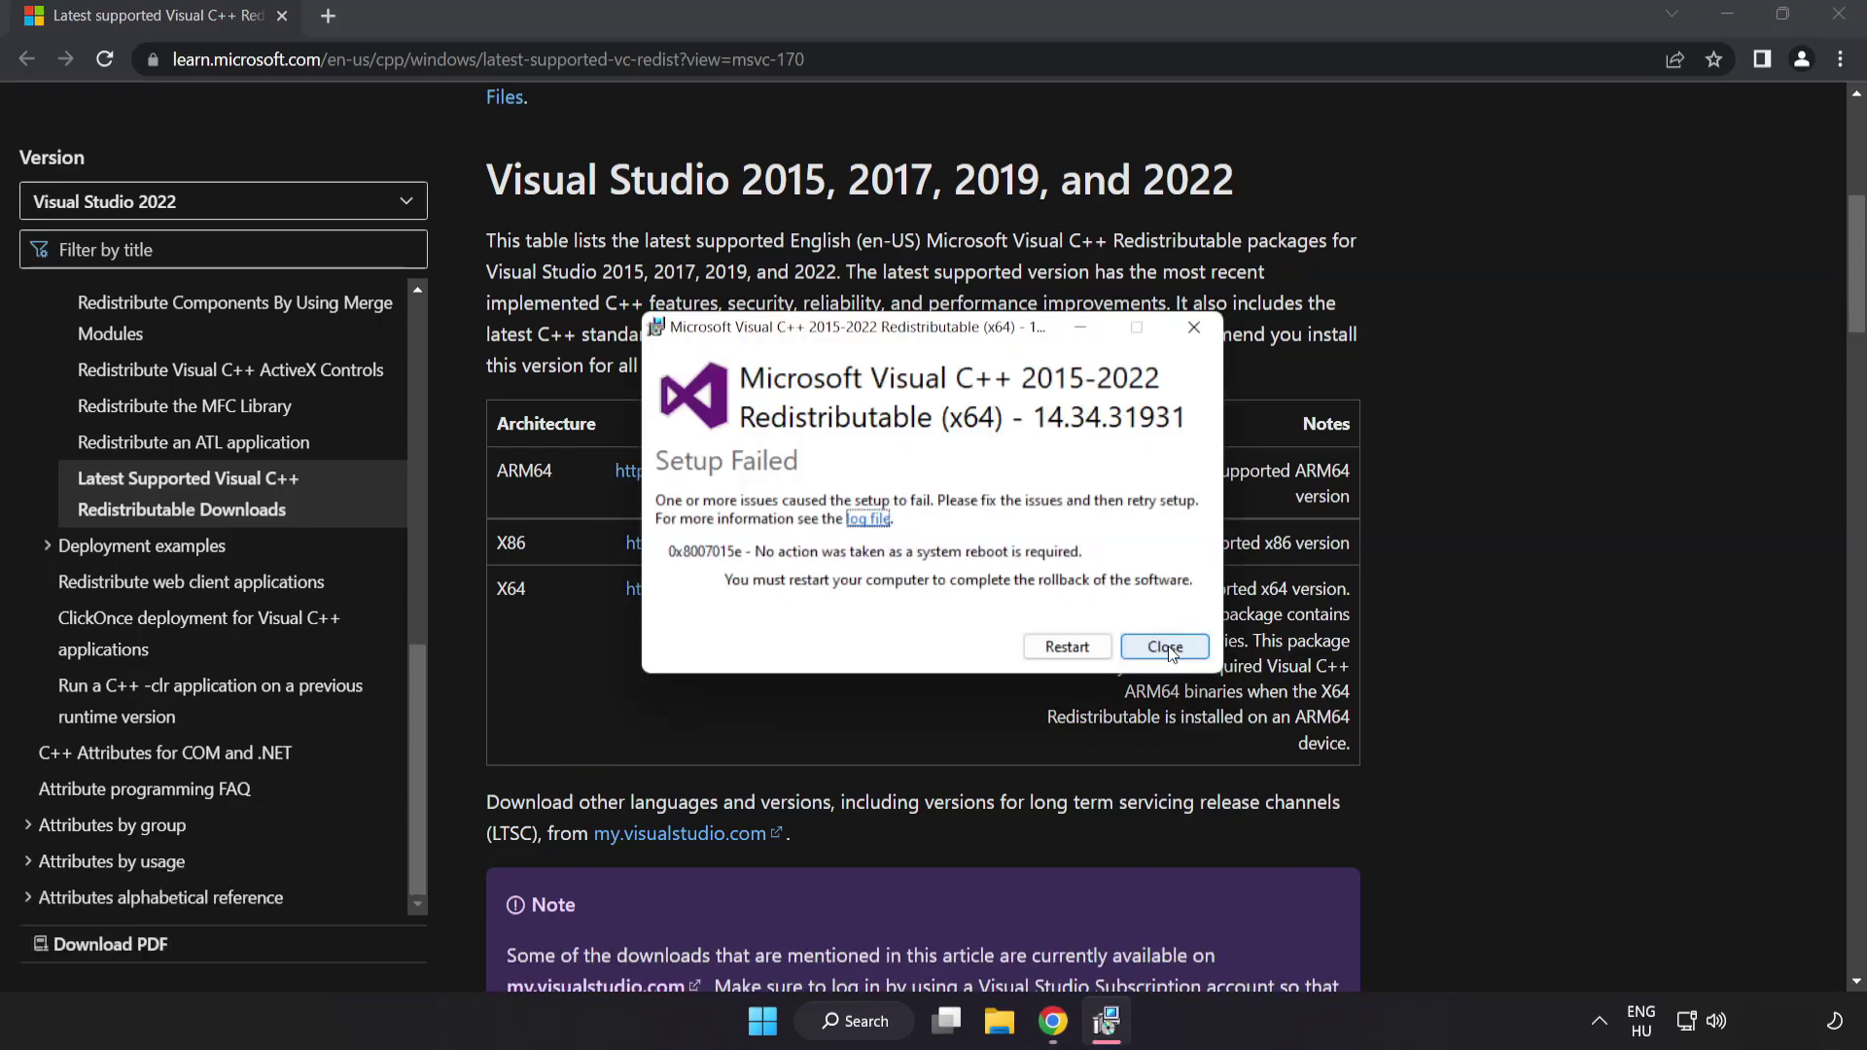
pyautogui.click(1165, 647)
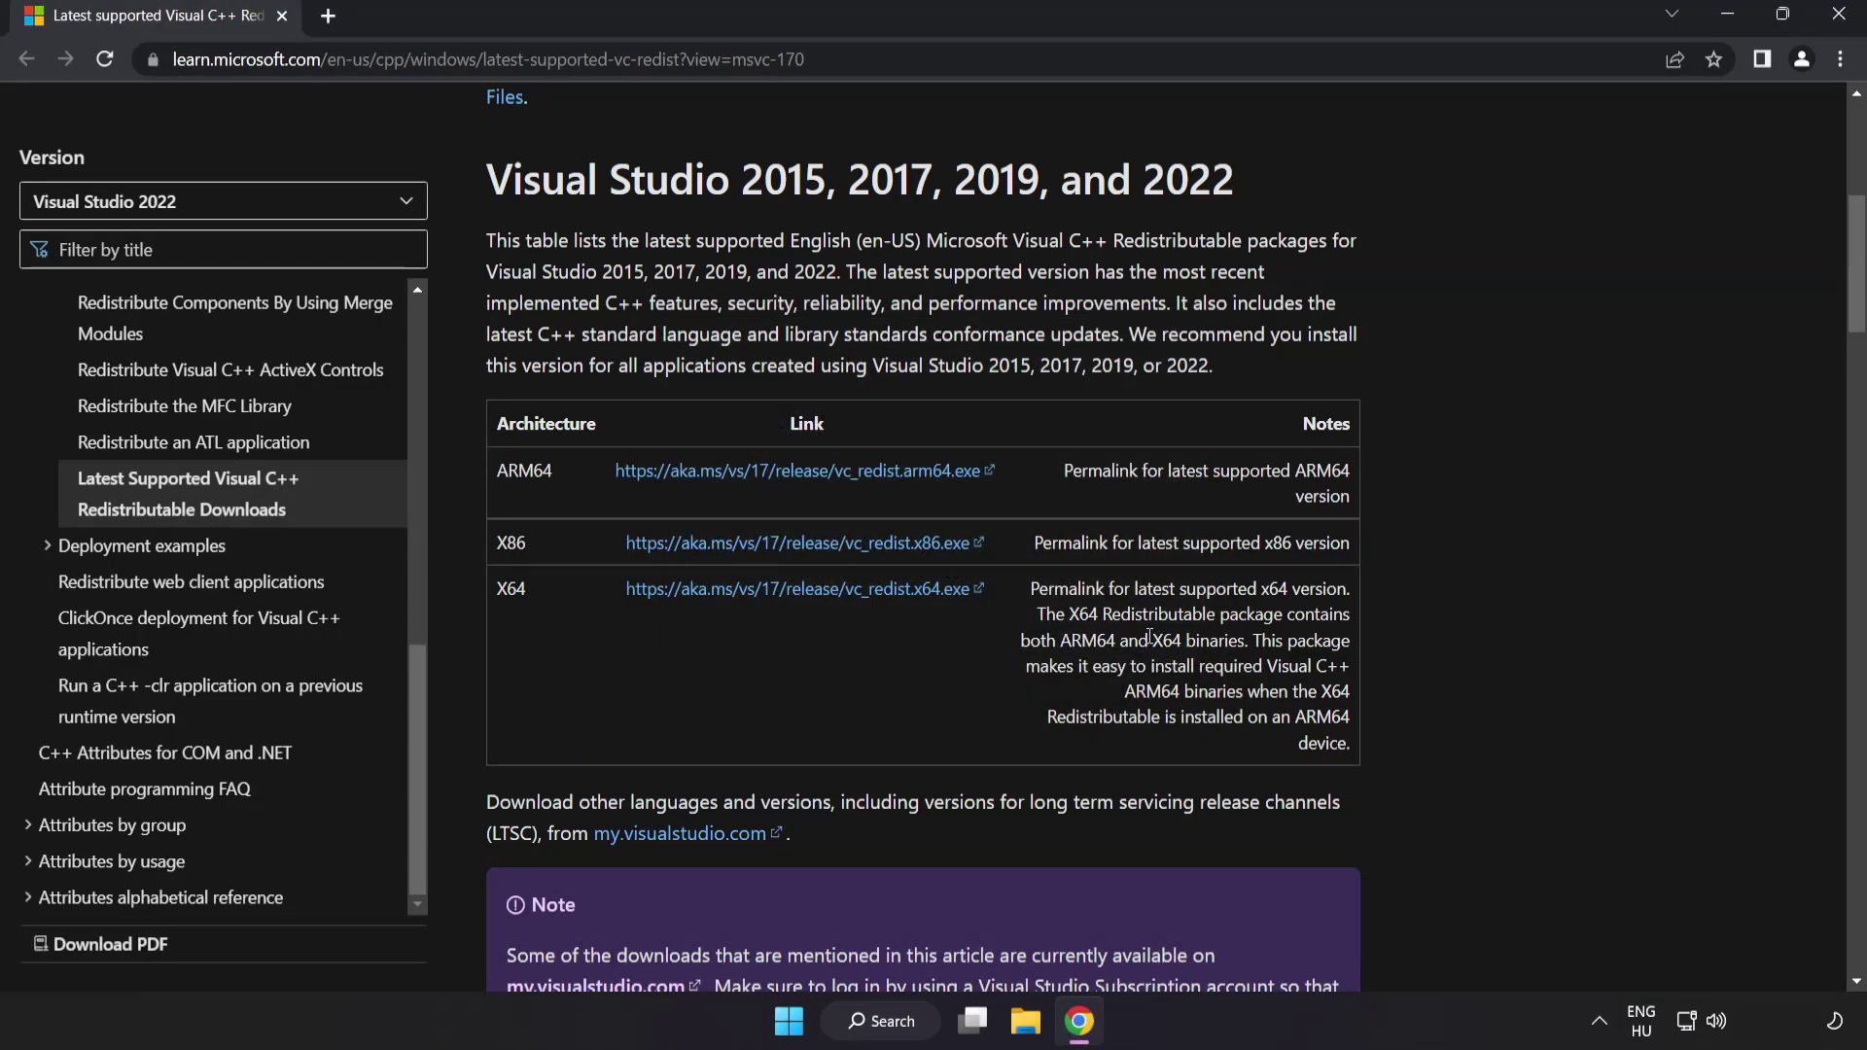
pyautogui.click(1836, 19)
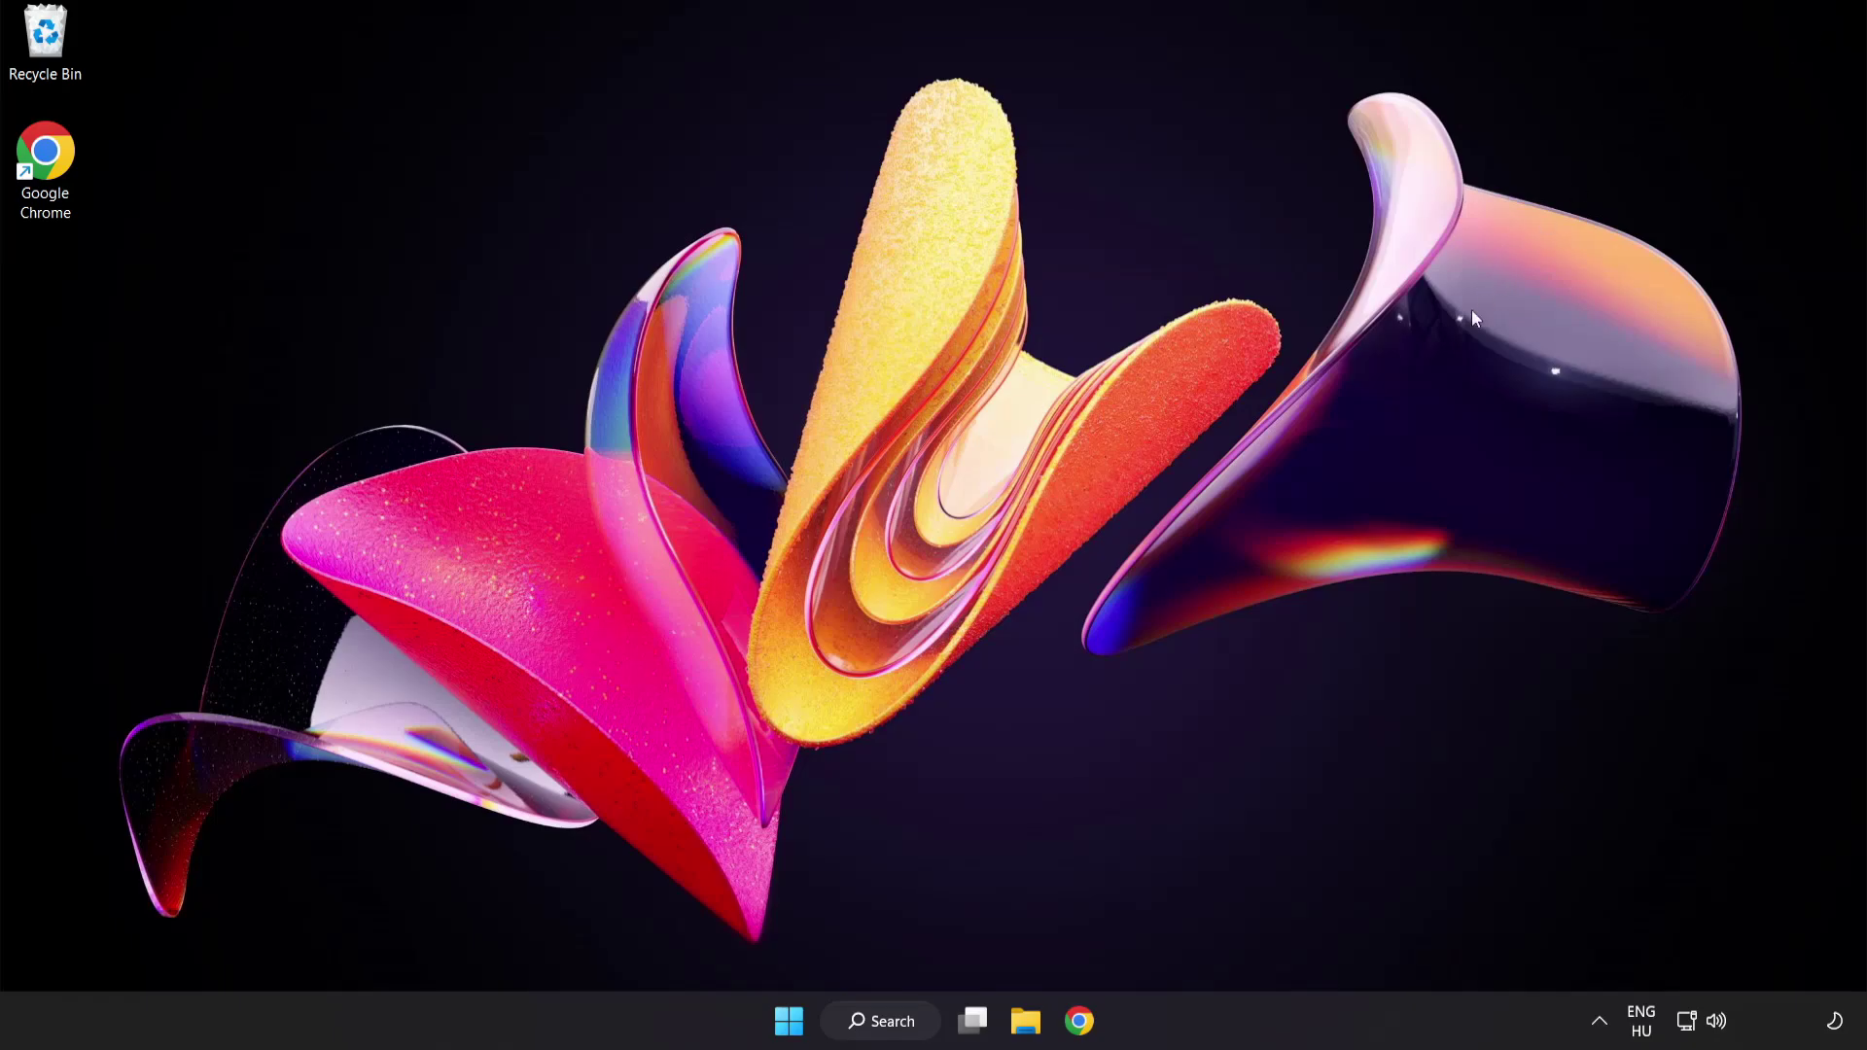
# Search Windows for cmd and open Command Prompt as administrator
pyautogui.click(887, 1029)
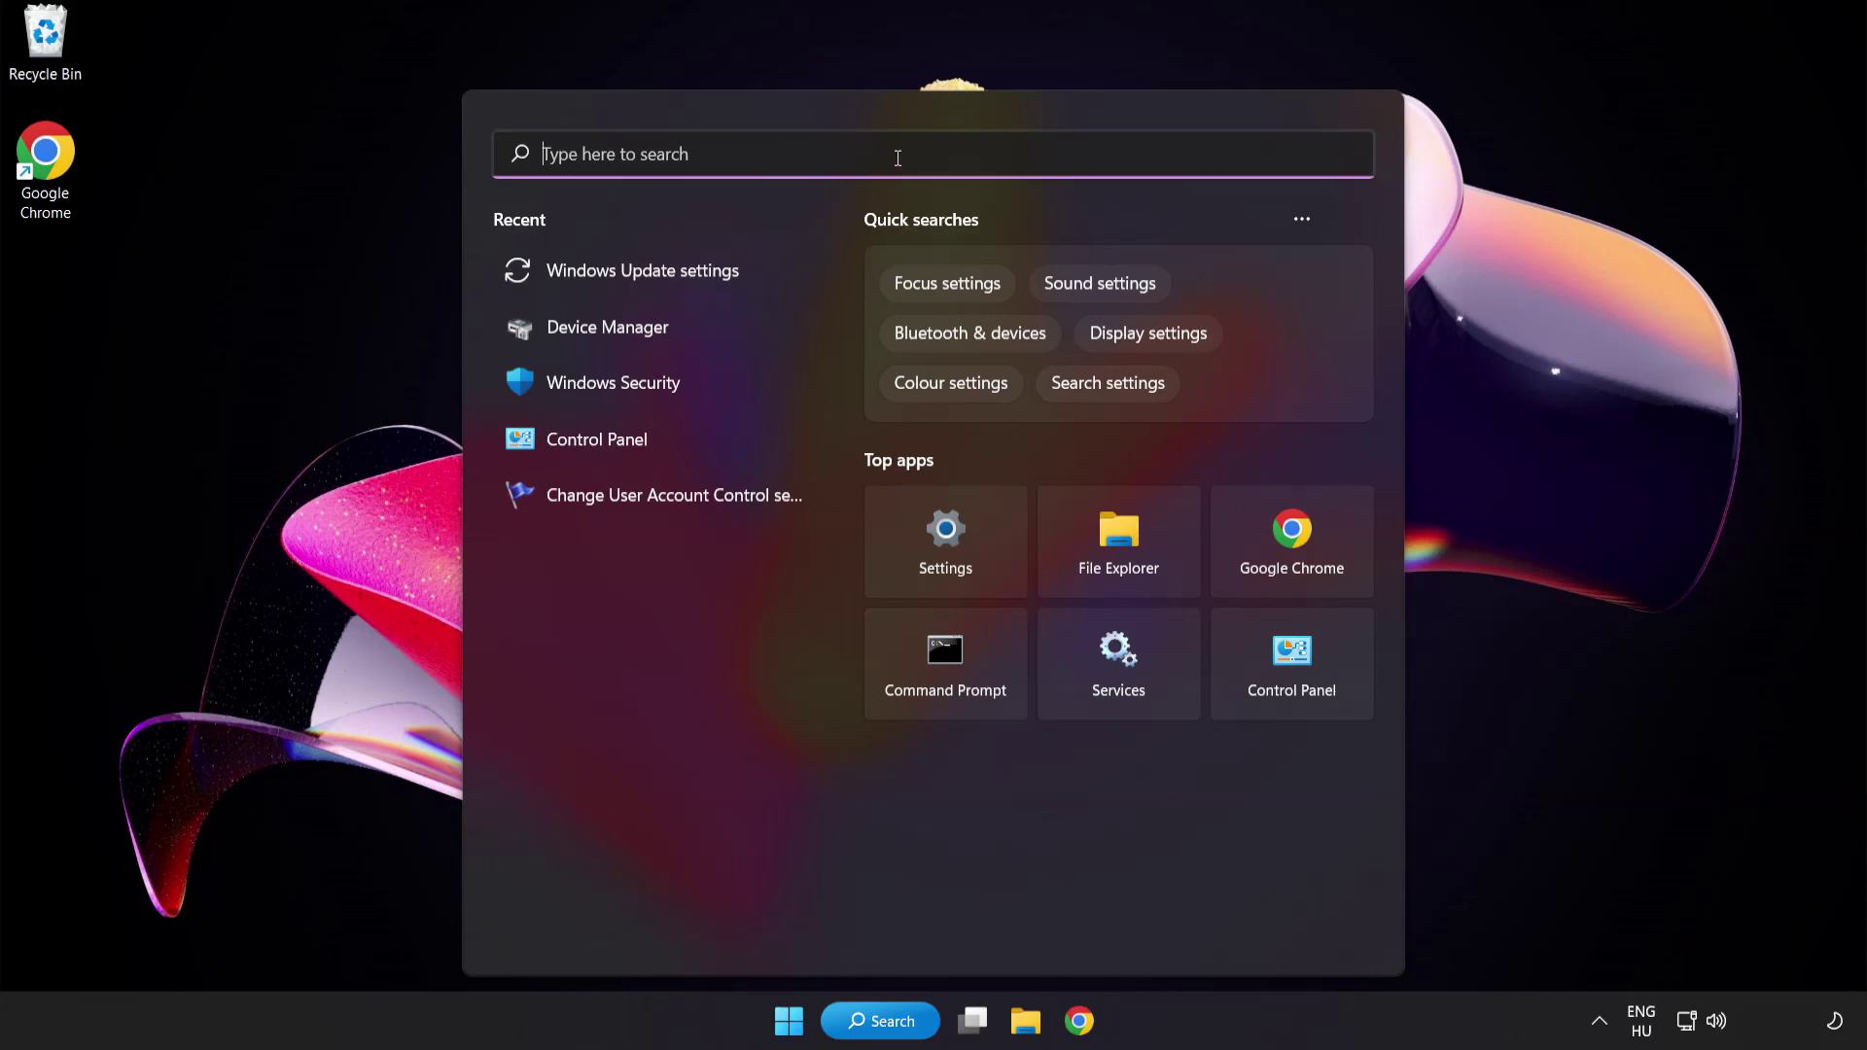
pyautogui.write('cmd')
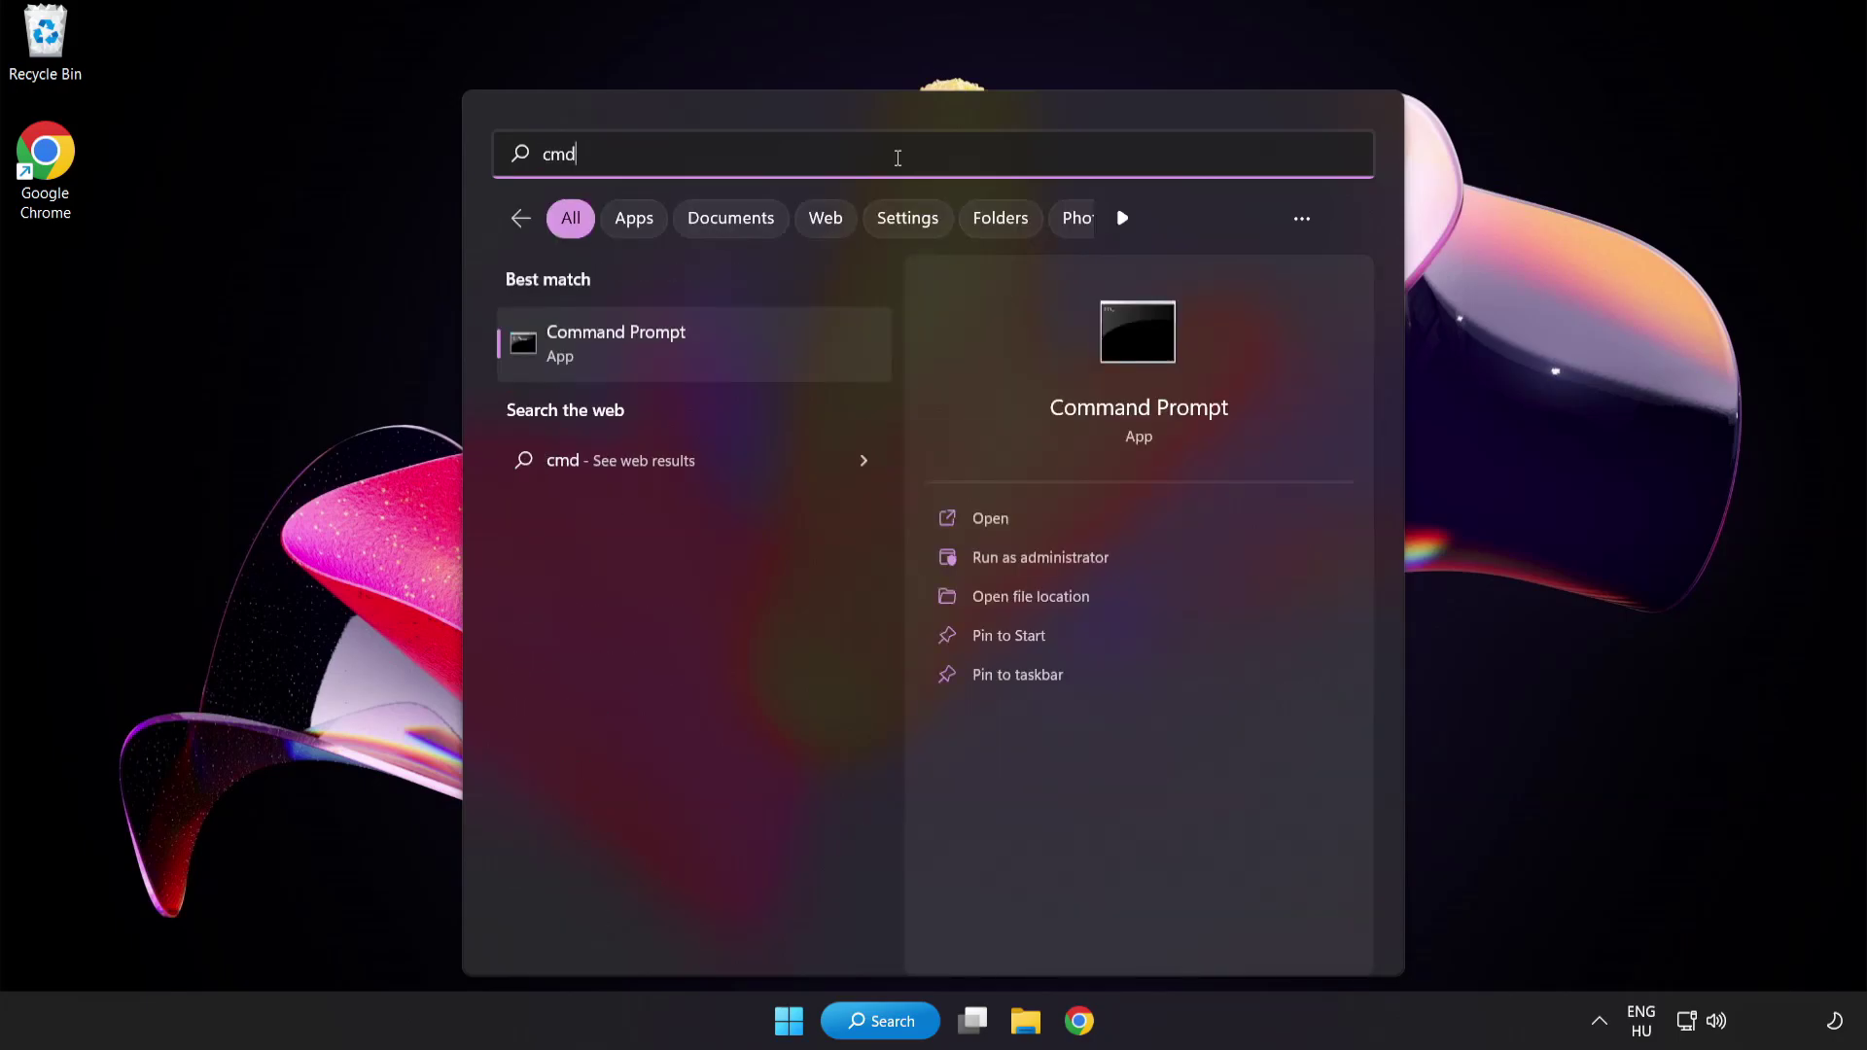
pyautogui.rightClick(700, 360)
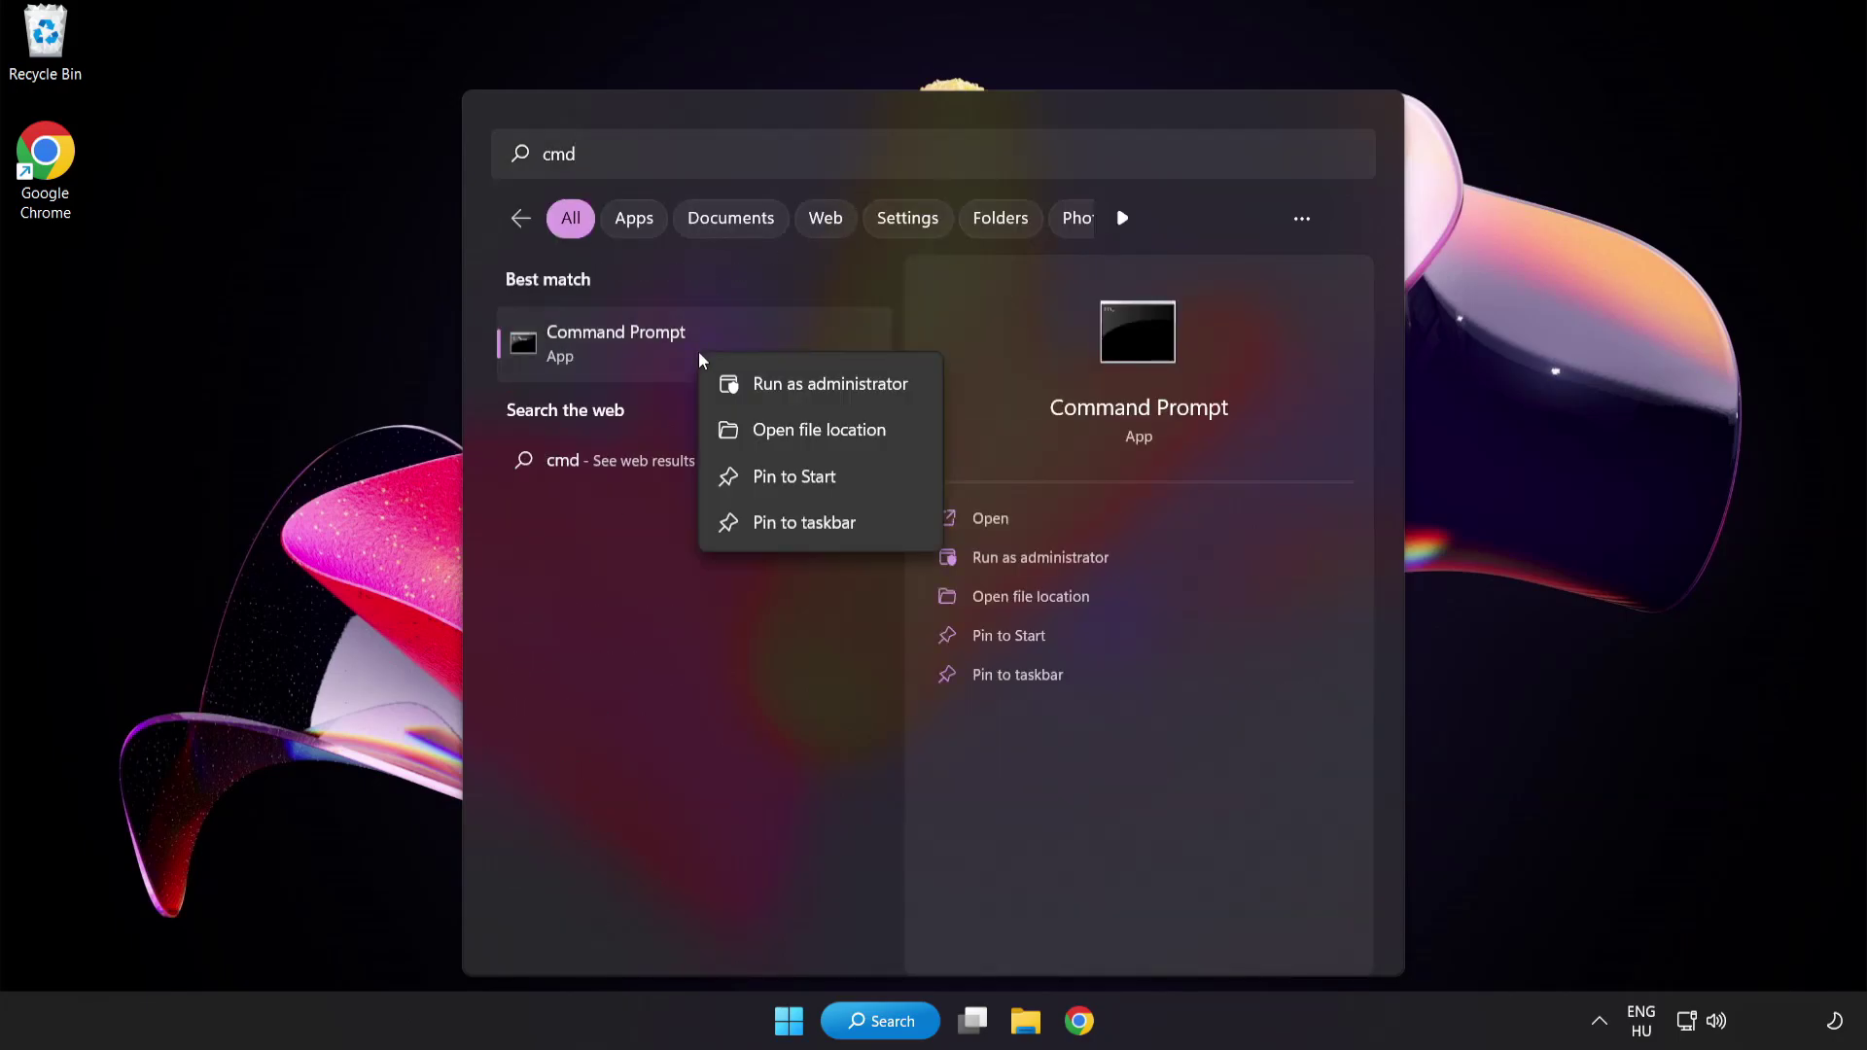
pyautogui.click(789, 386)
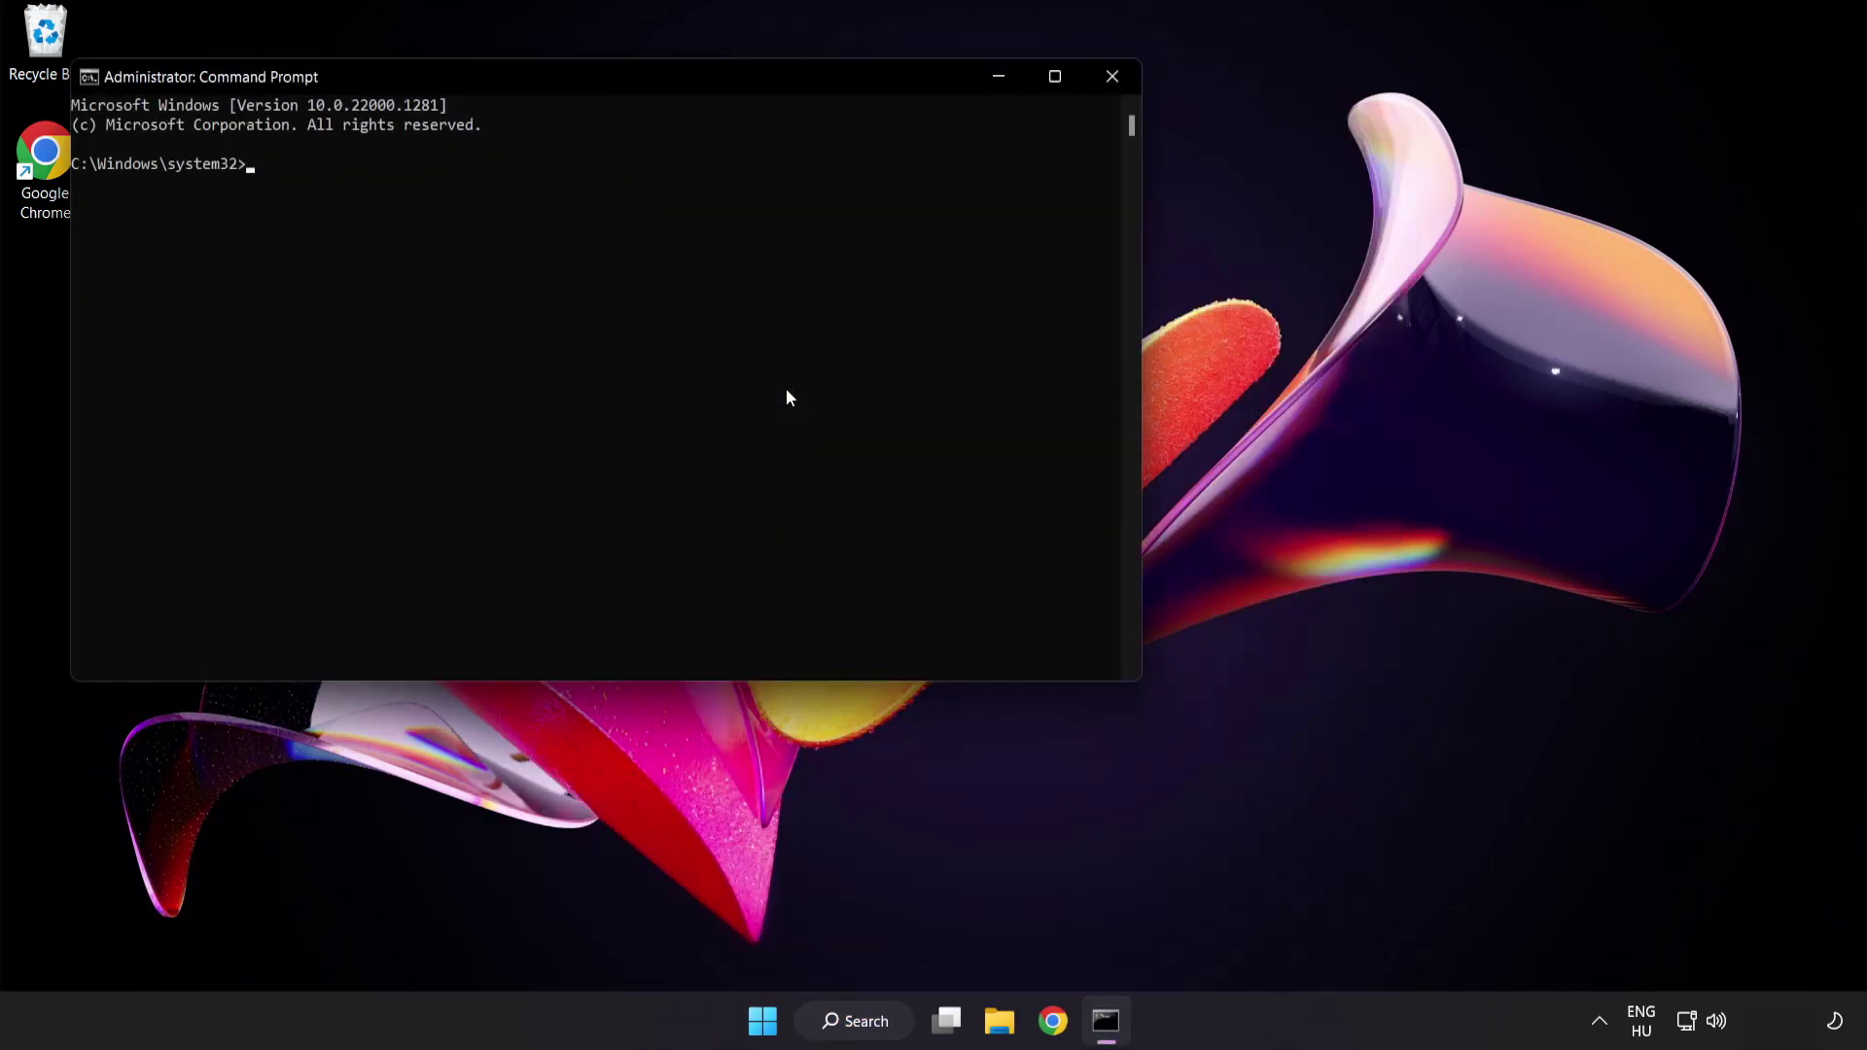
# Run sfc /scannow in Command Prompt and close the window once the system scan completes
pyautogui.moveTo(531, 75); pyautogui.dragTo(813, 188)
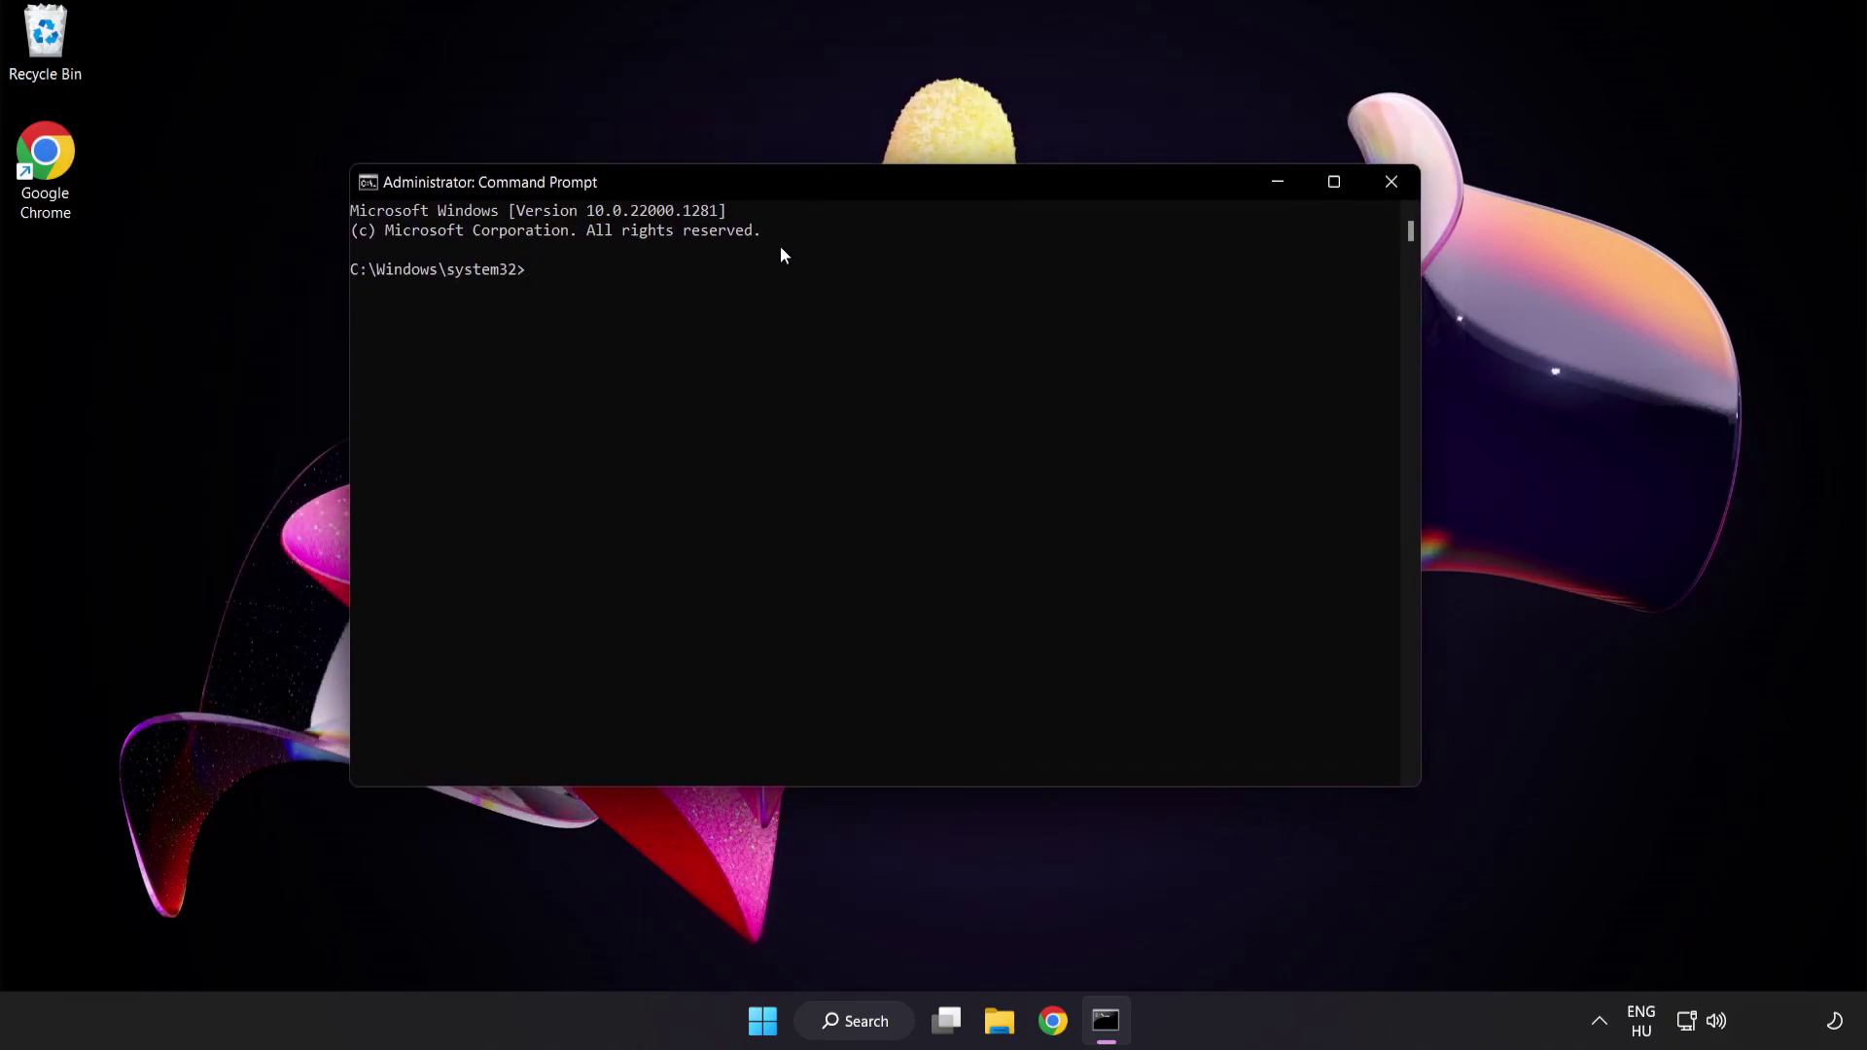
pyautogui.write('sfc')
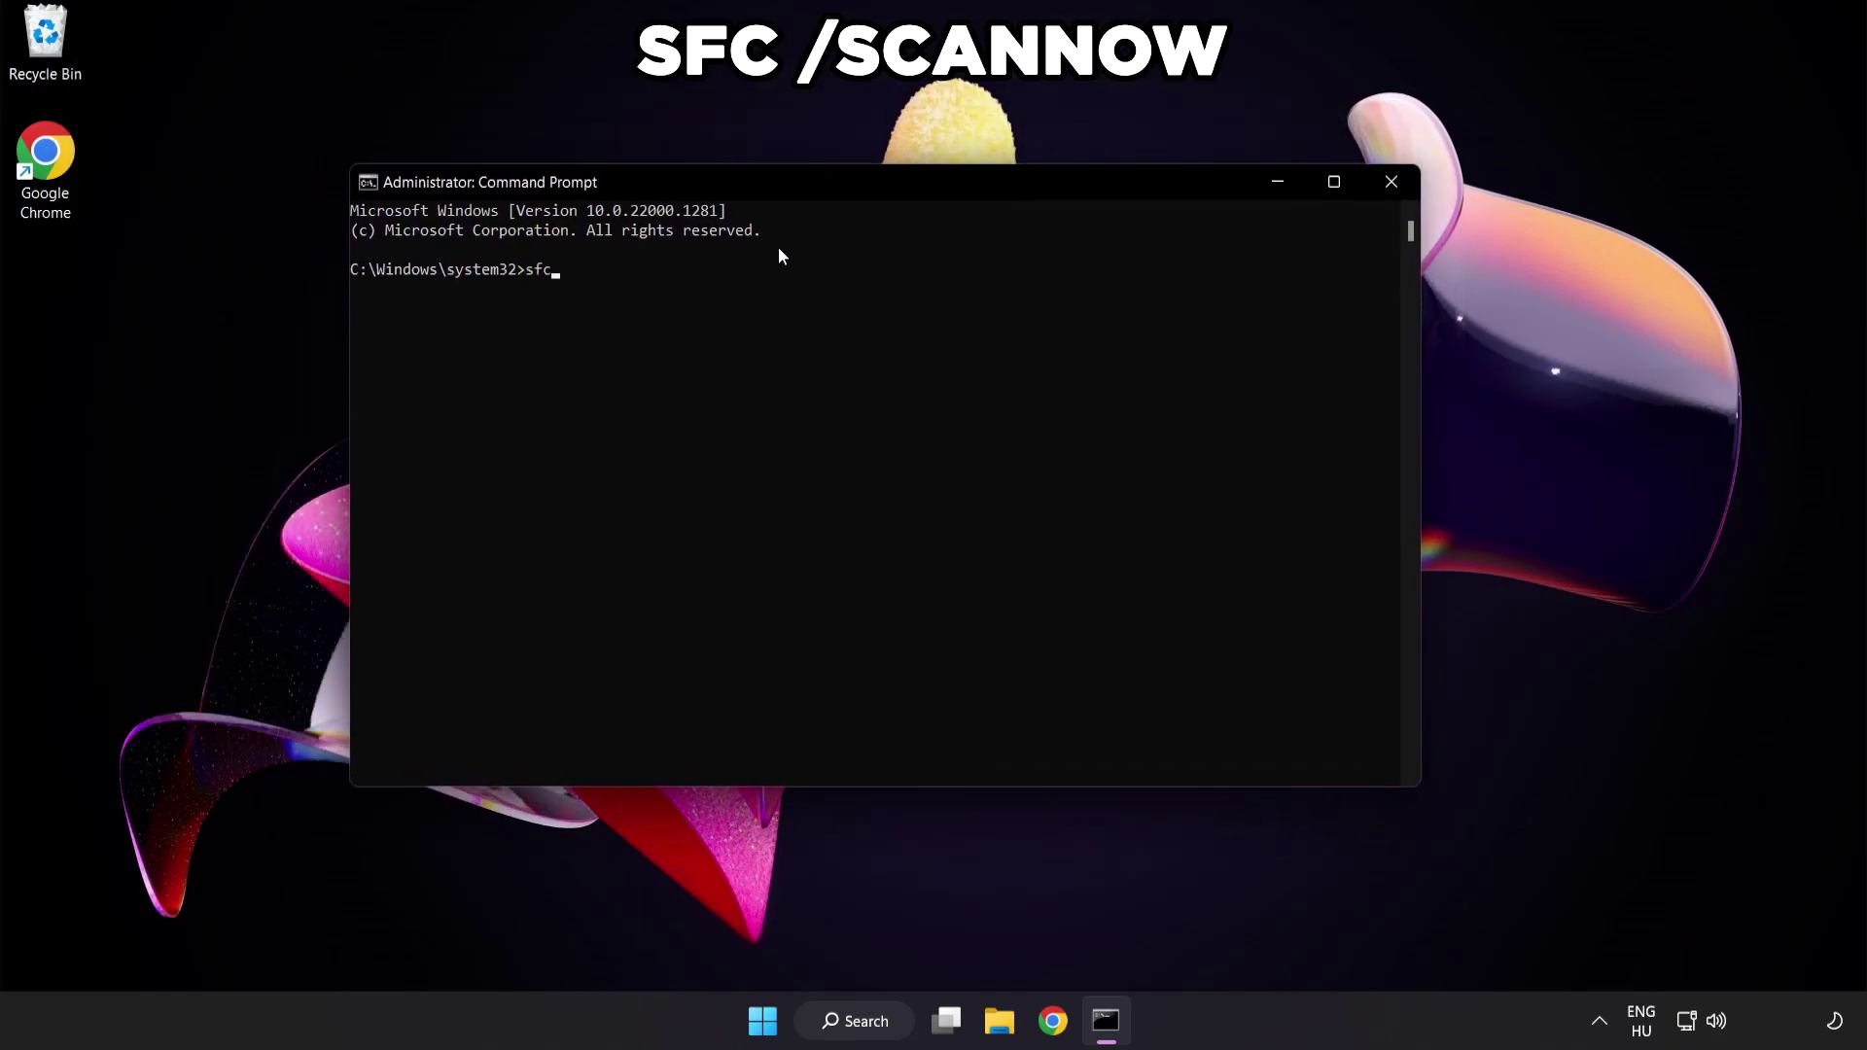
pyautogui.write(' /scannow')
pyautogui.press('Return')
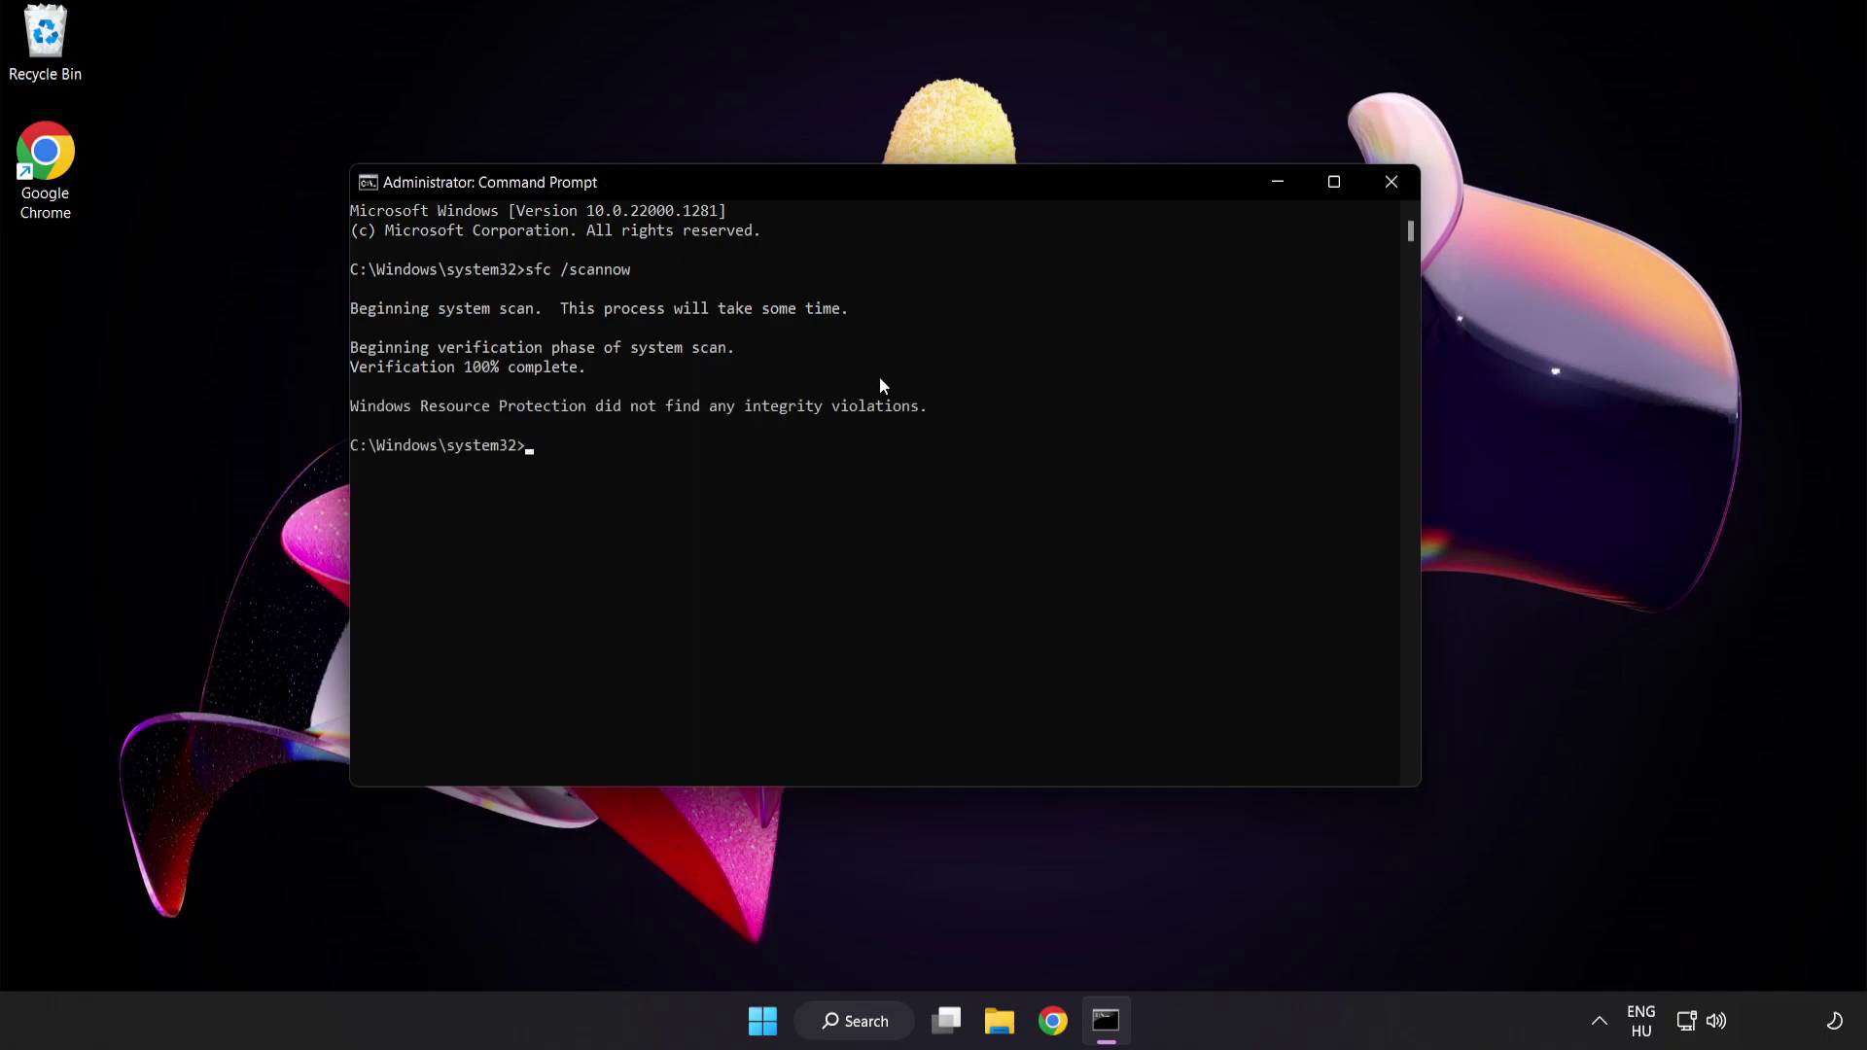
pyautogui.click(1391, 187)
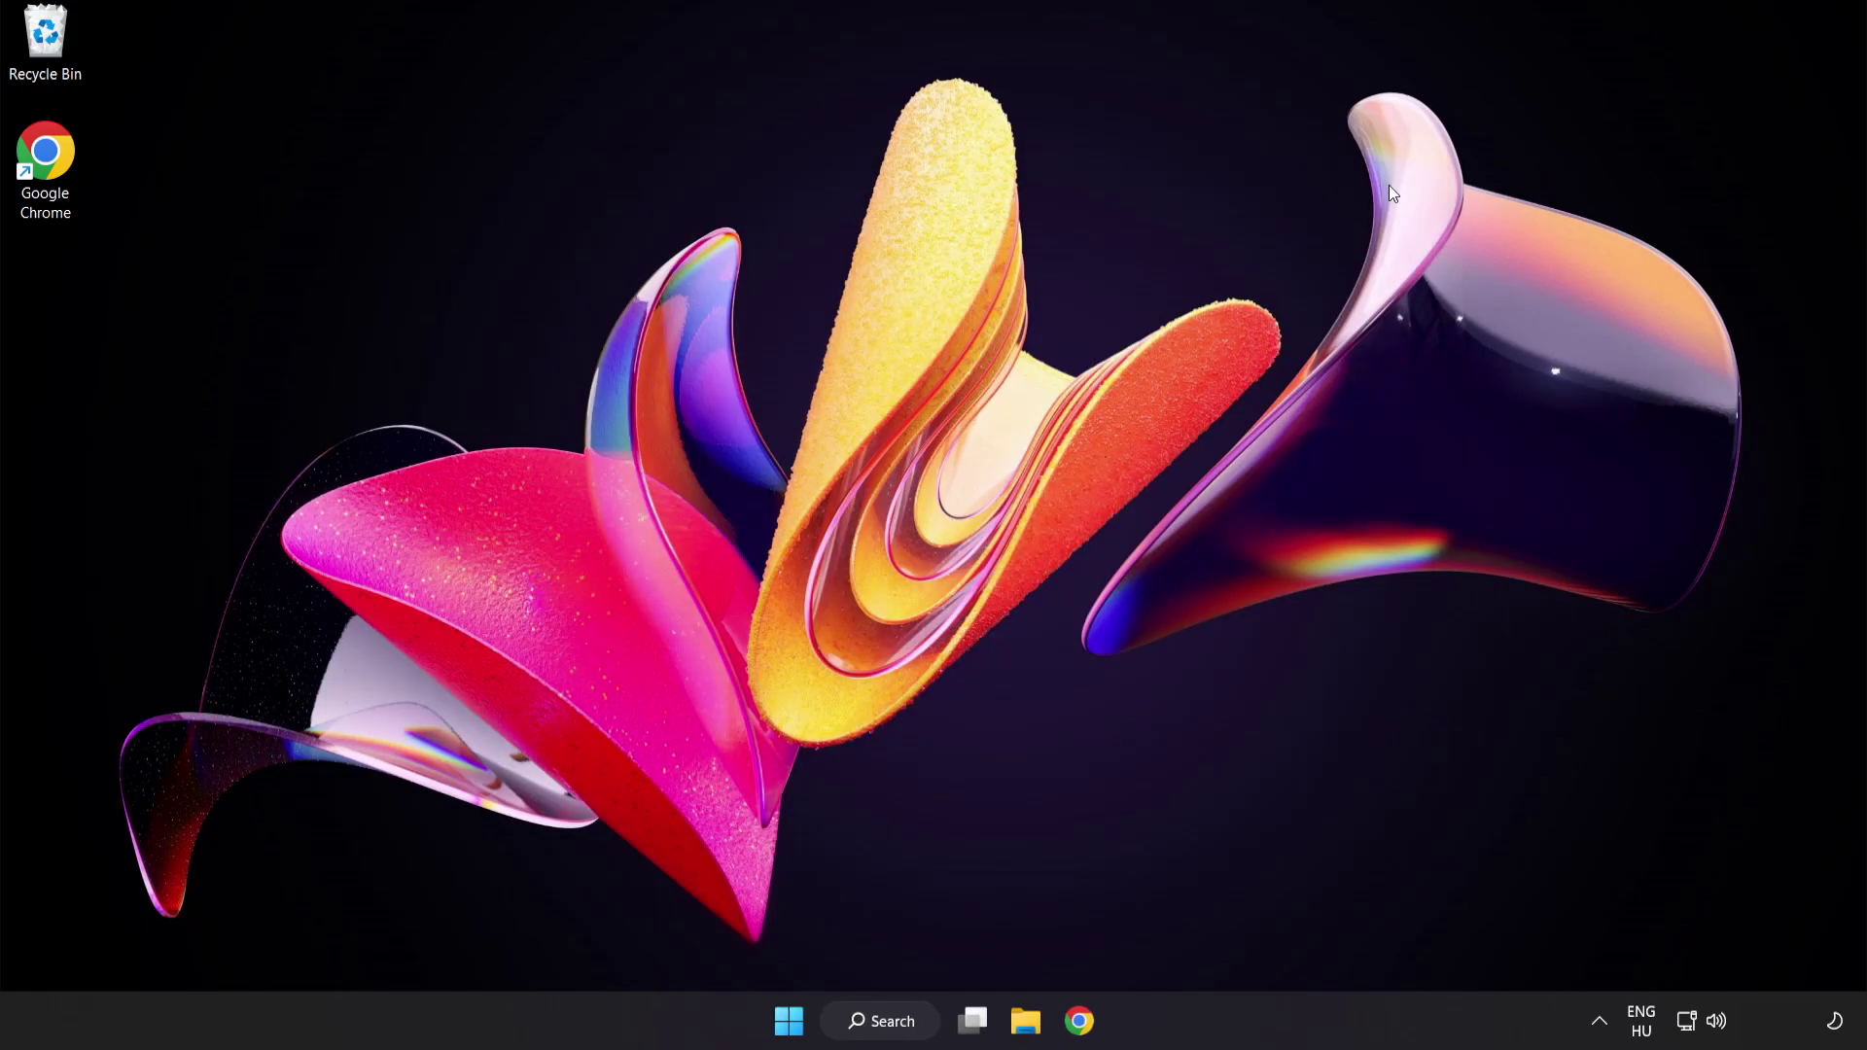
# Bring up the computer's power options
pyautogui.click(788, 1020)
pyautogui.click(1242, 937)
# Search Windows for security and open the Windows Security app
pyautogui.click(887, 1023)
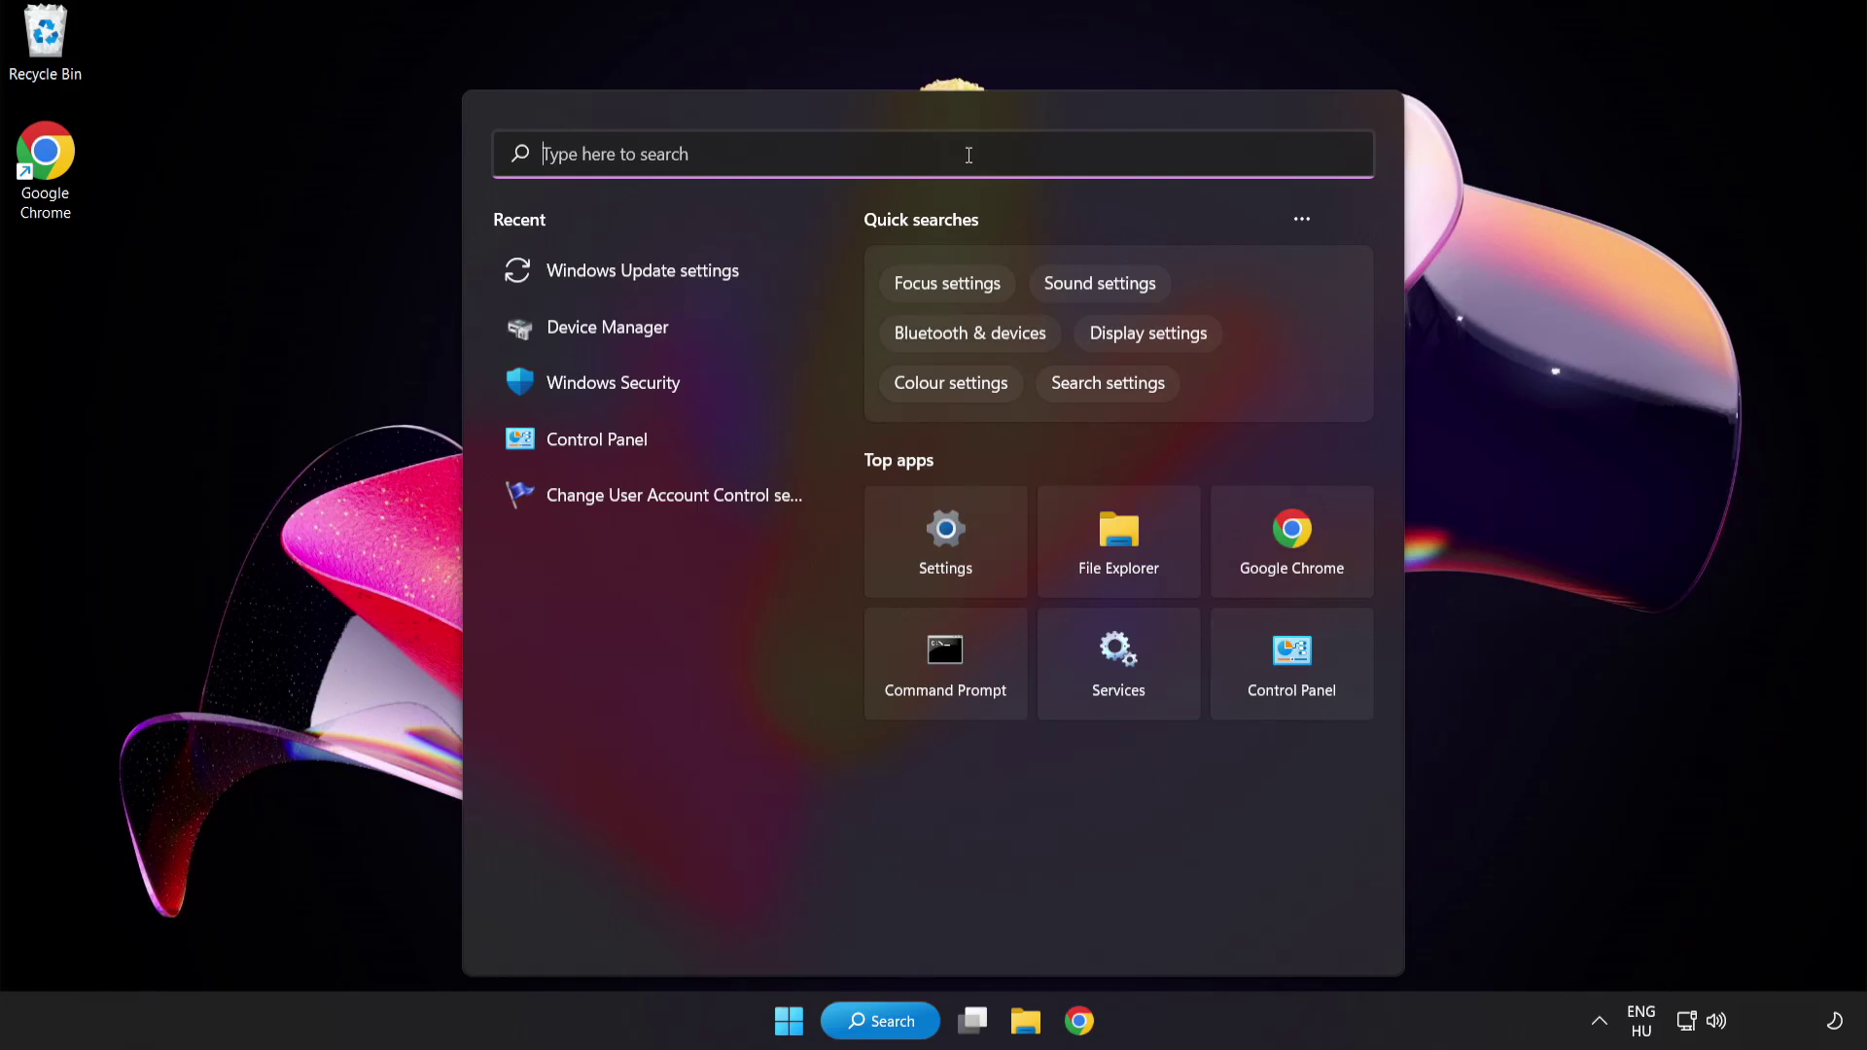
pyautogui.write('securit')
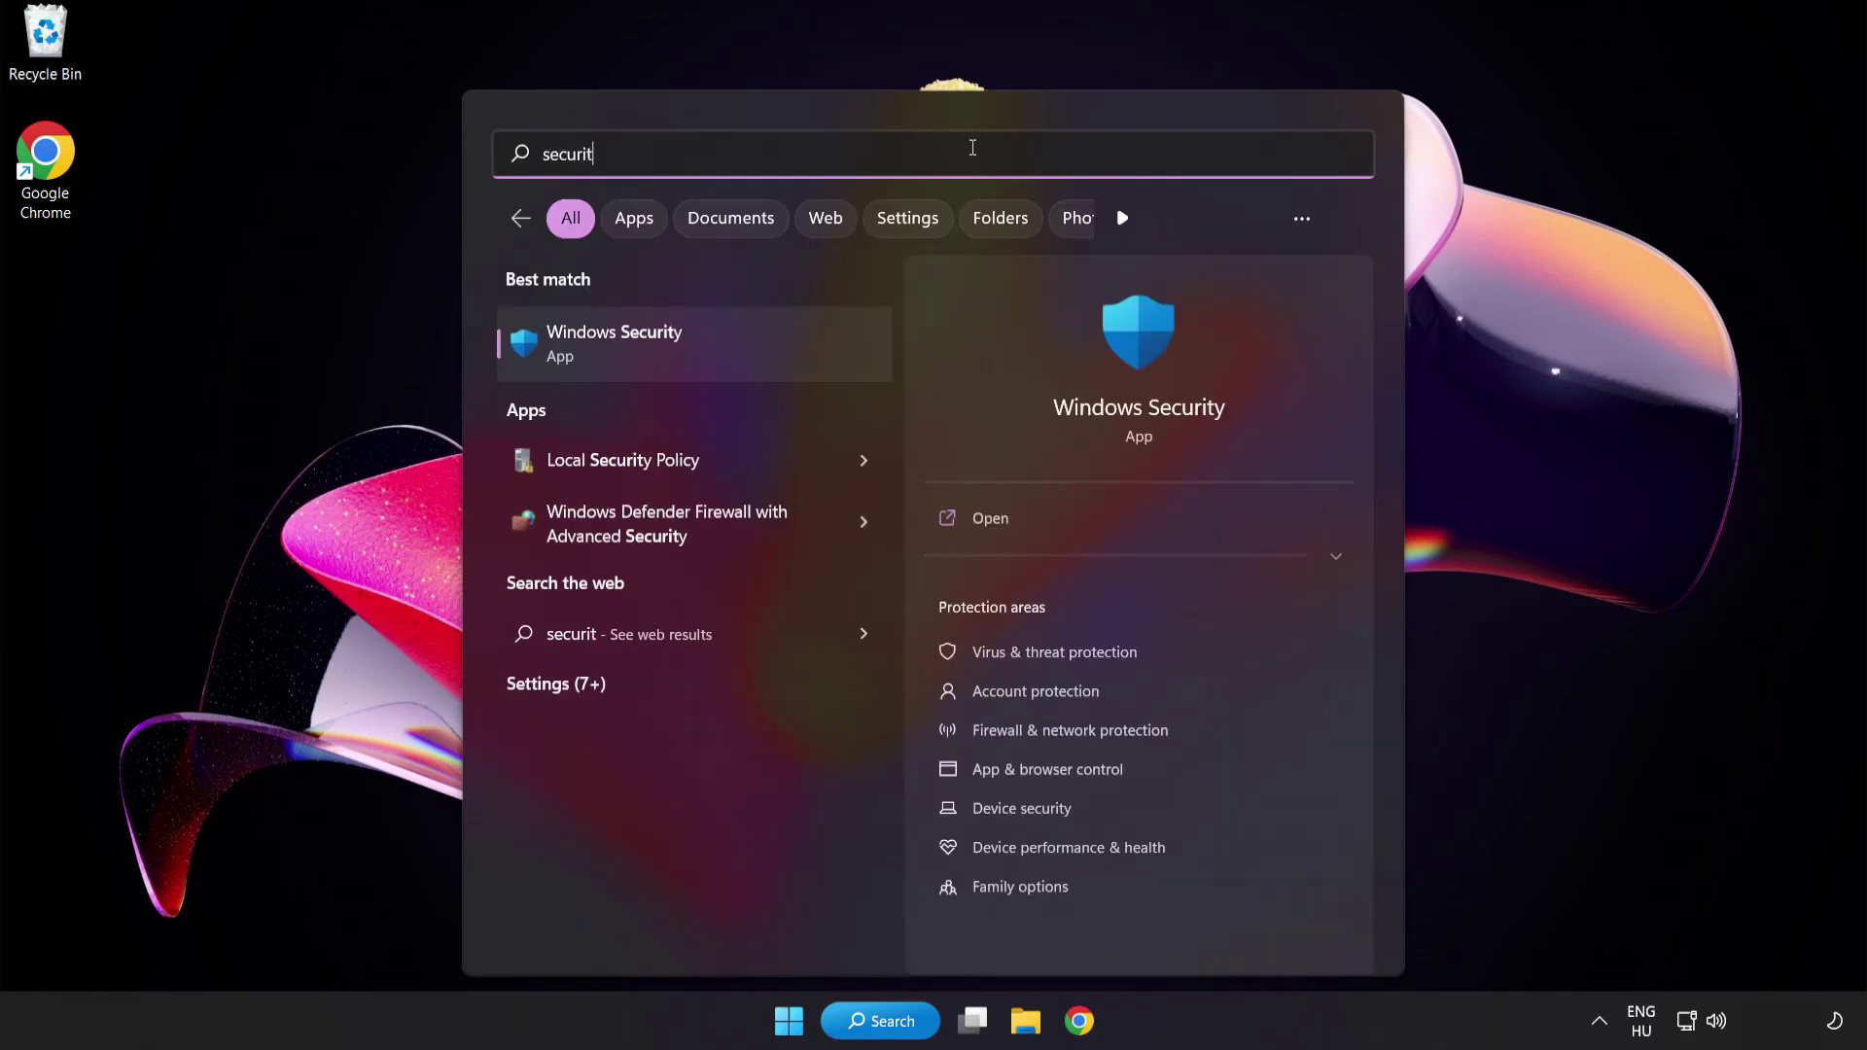
pyautogui.write('y')
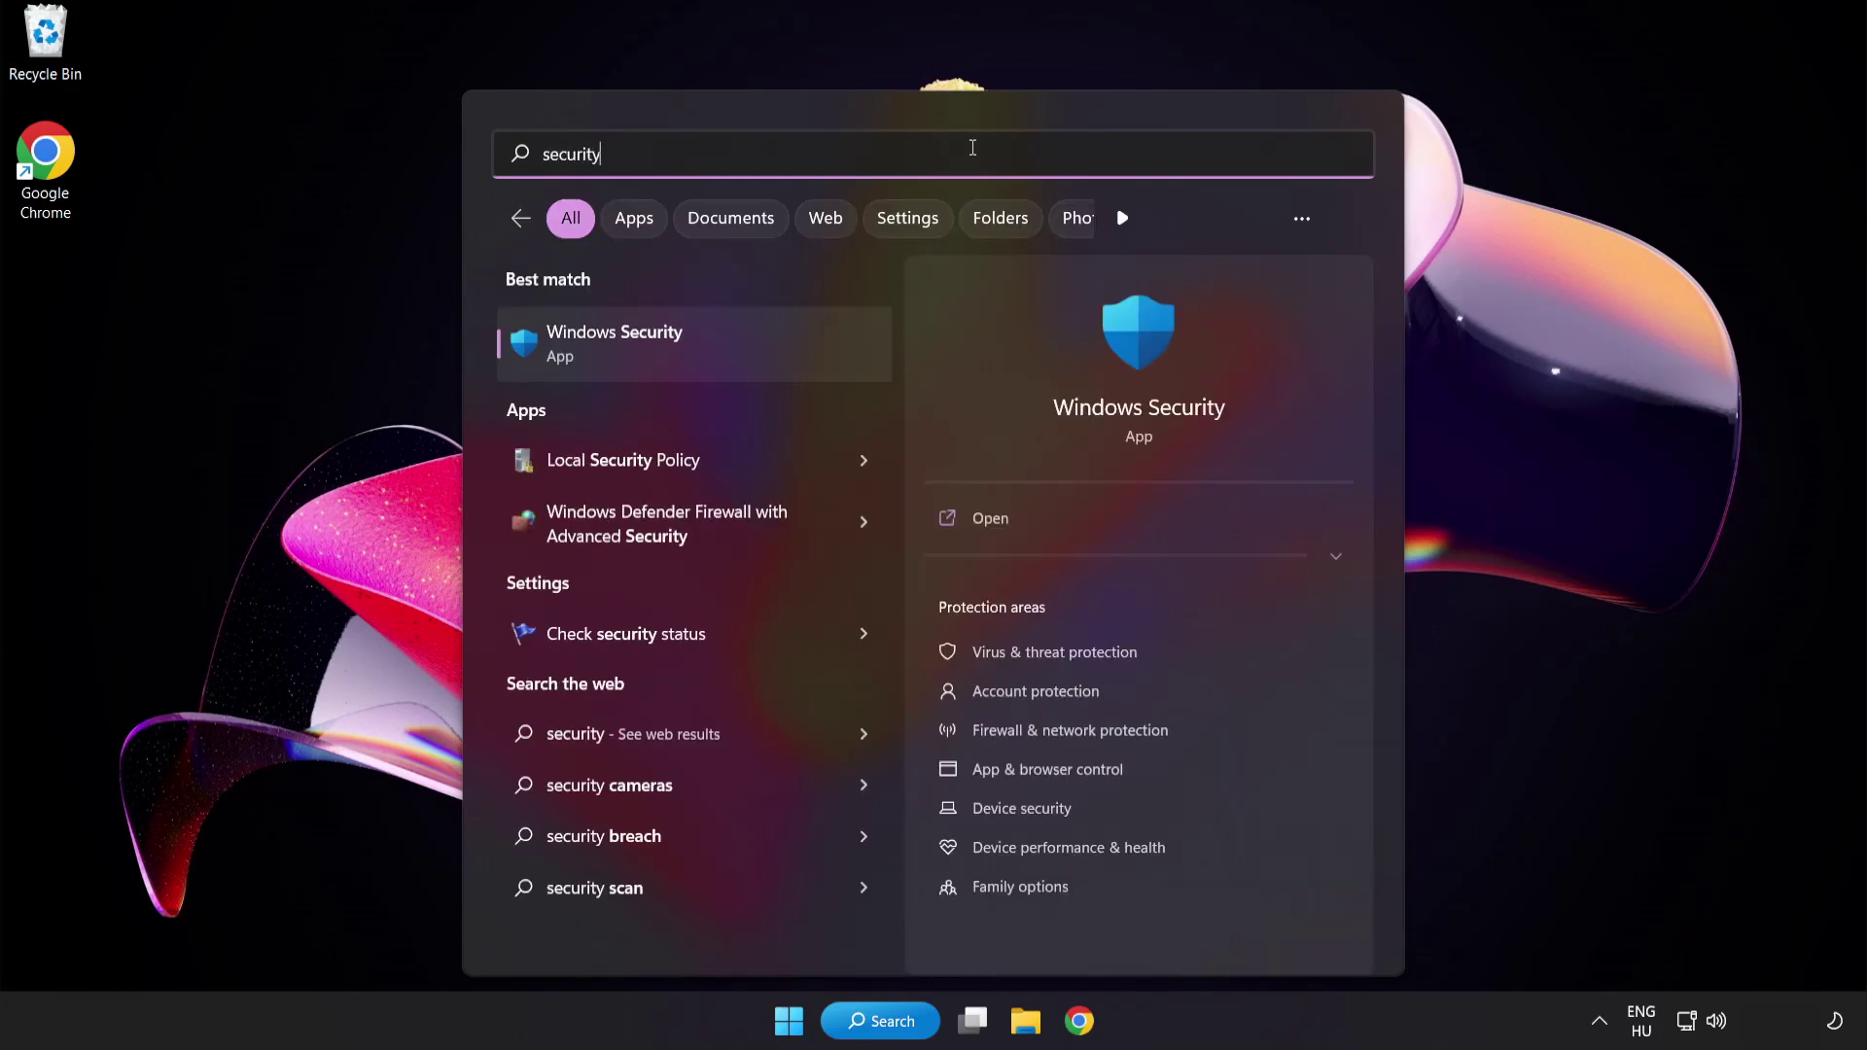
pyautogui.click(706, 347)
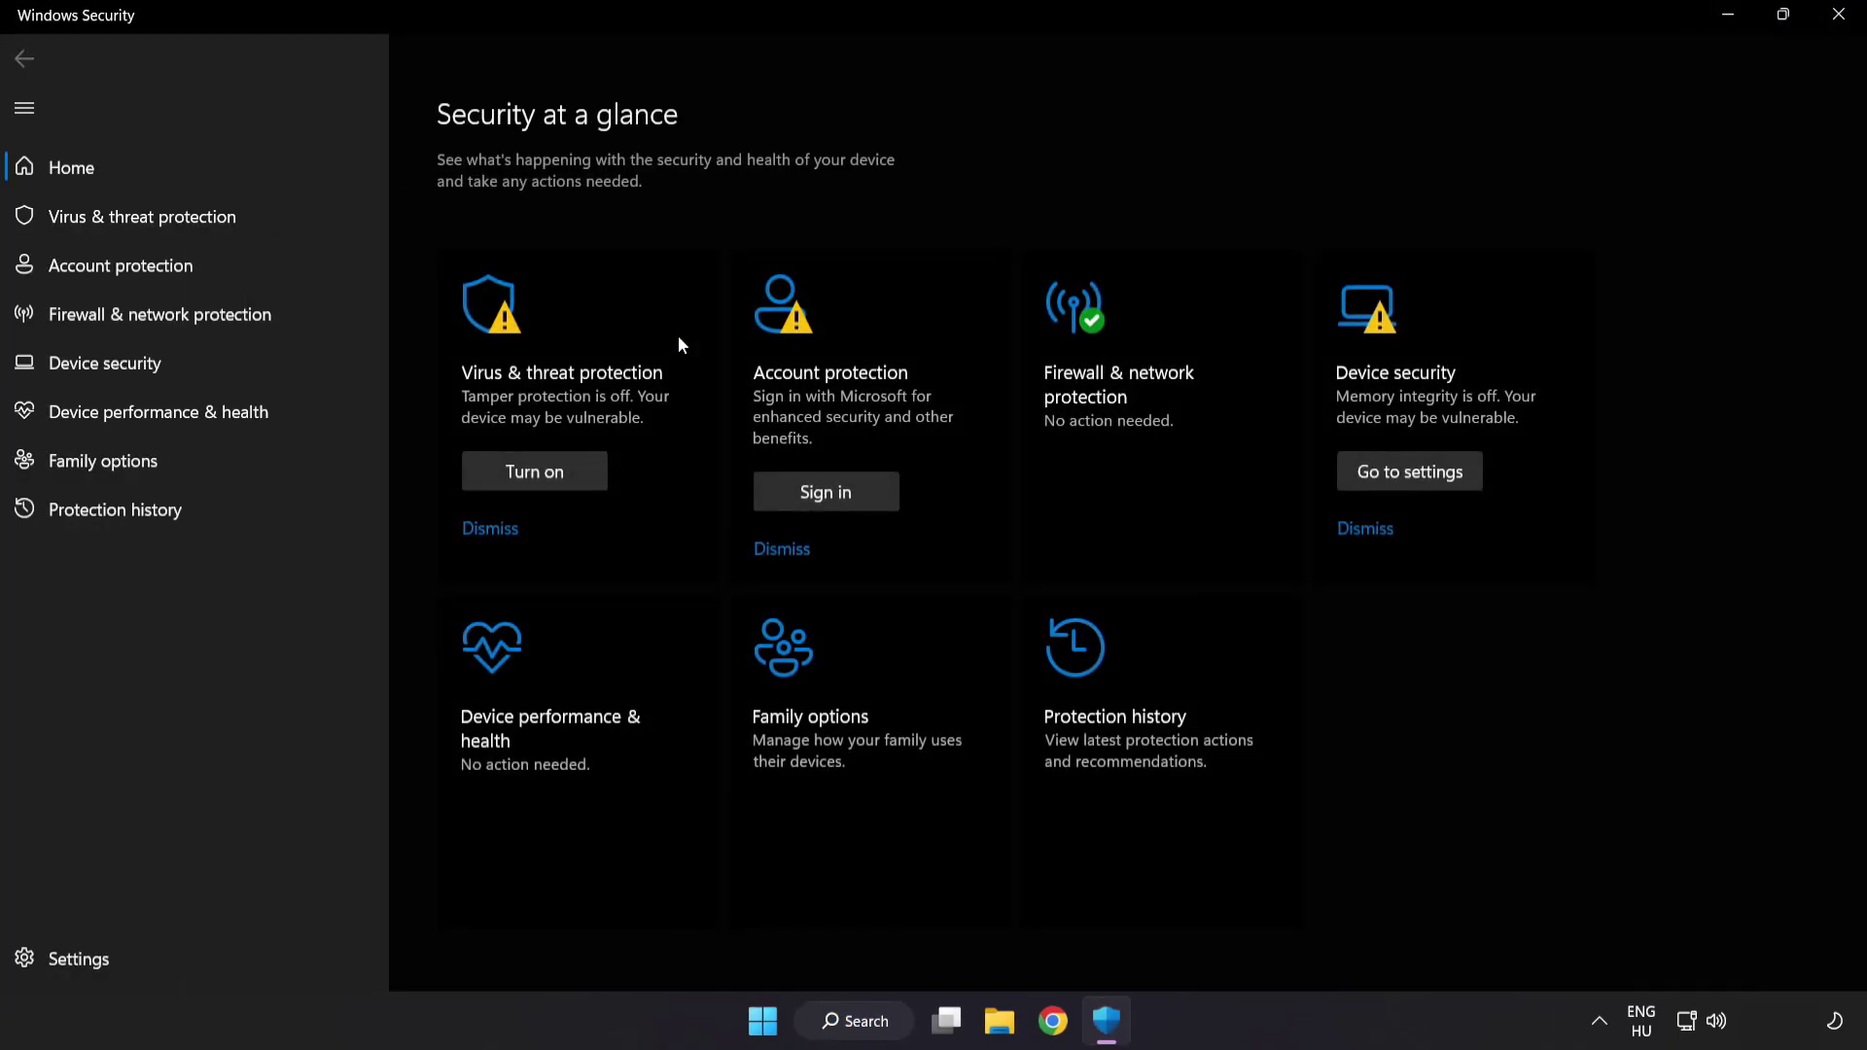
# Open the exclusions list within the Virus & threat protection settings
pyautogui.click(283, 216)
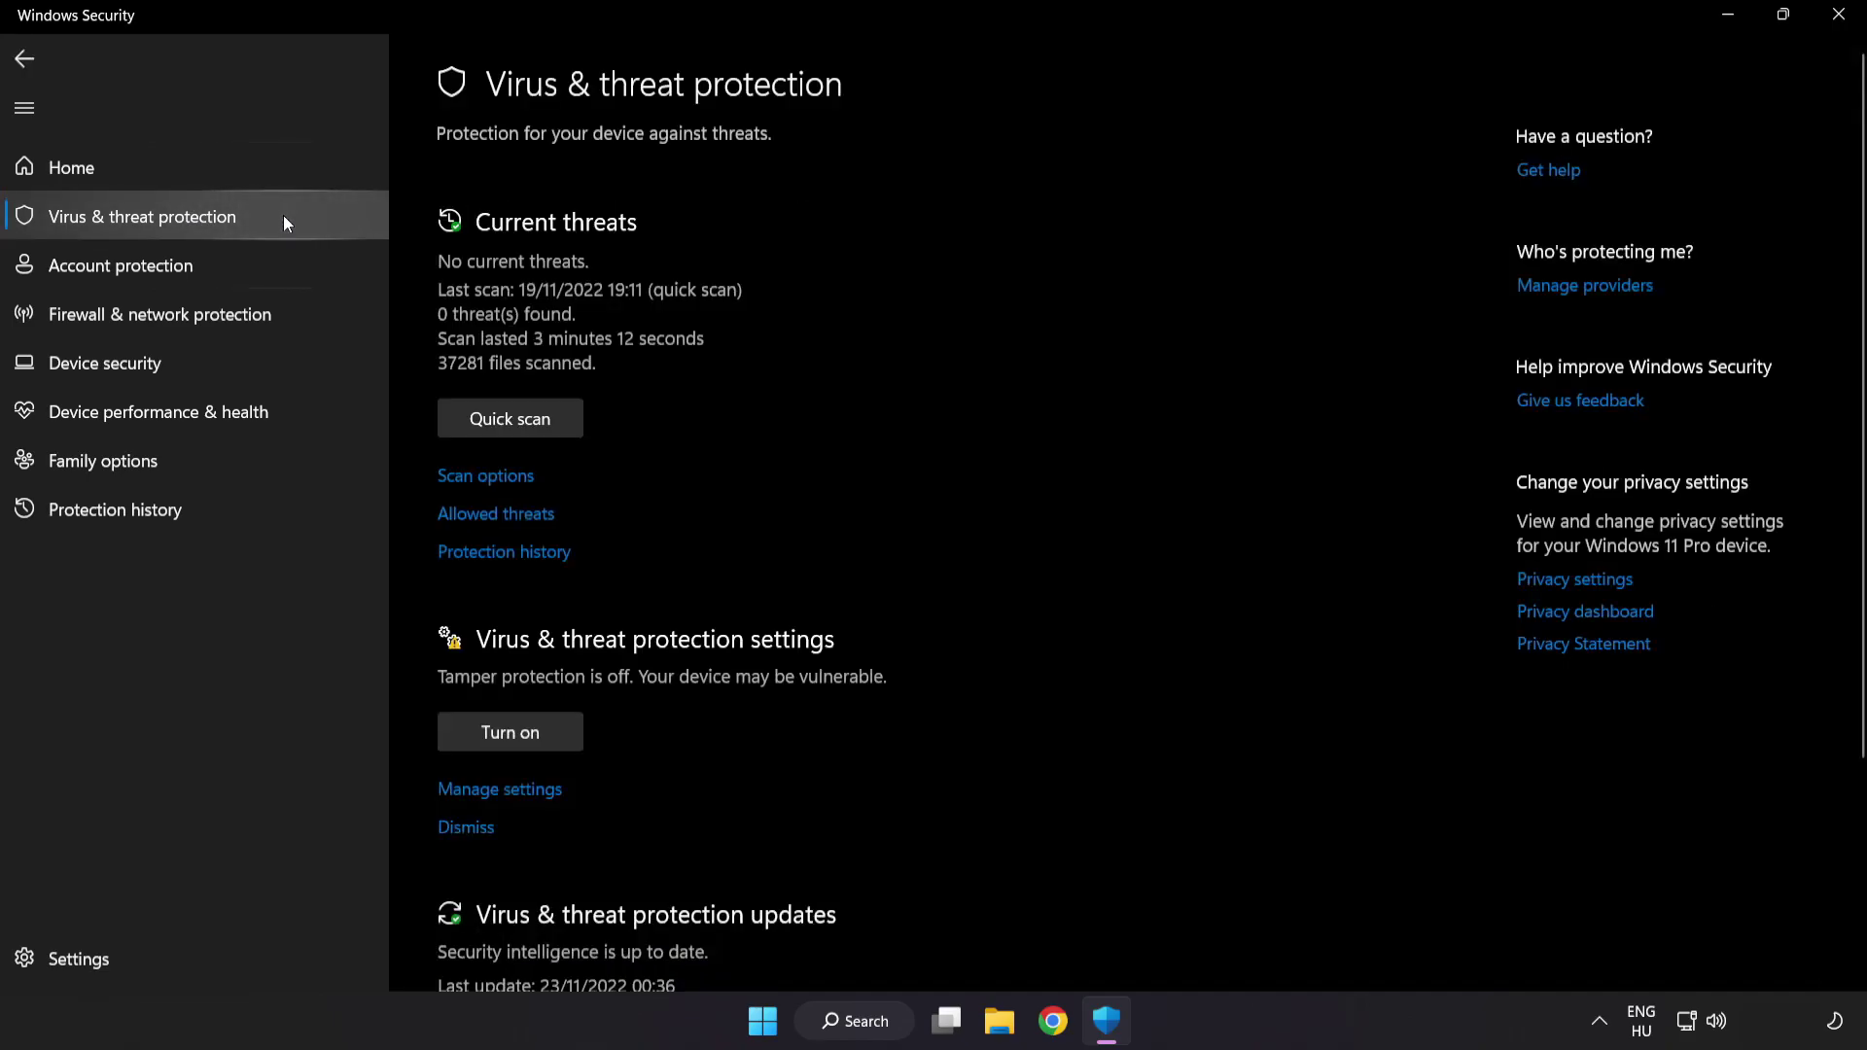
pyautogui.scroll(-3, 1181, 285)
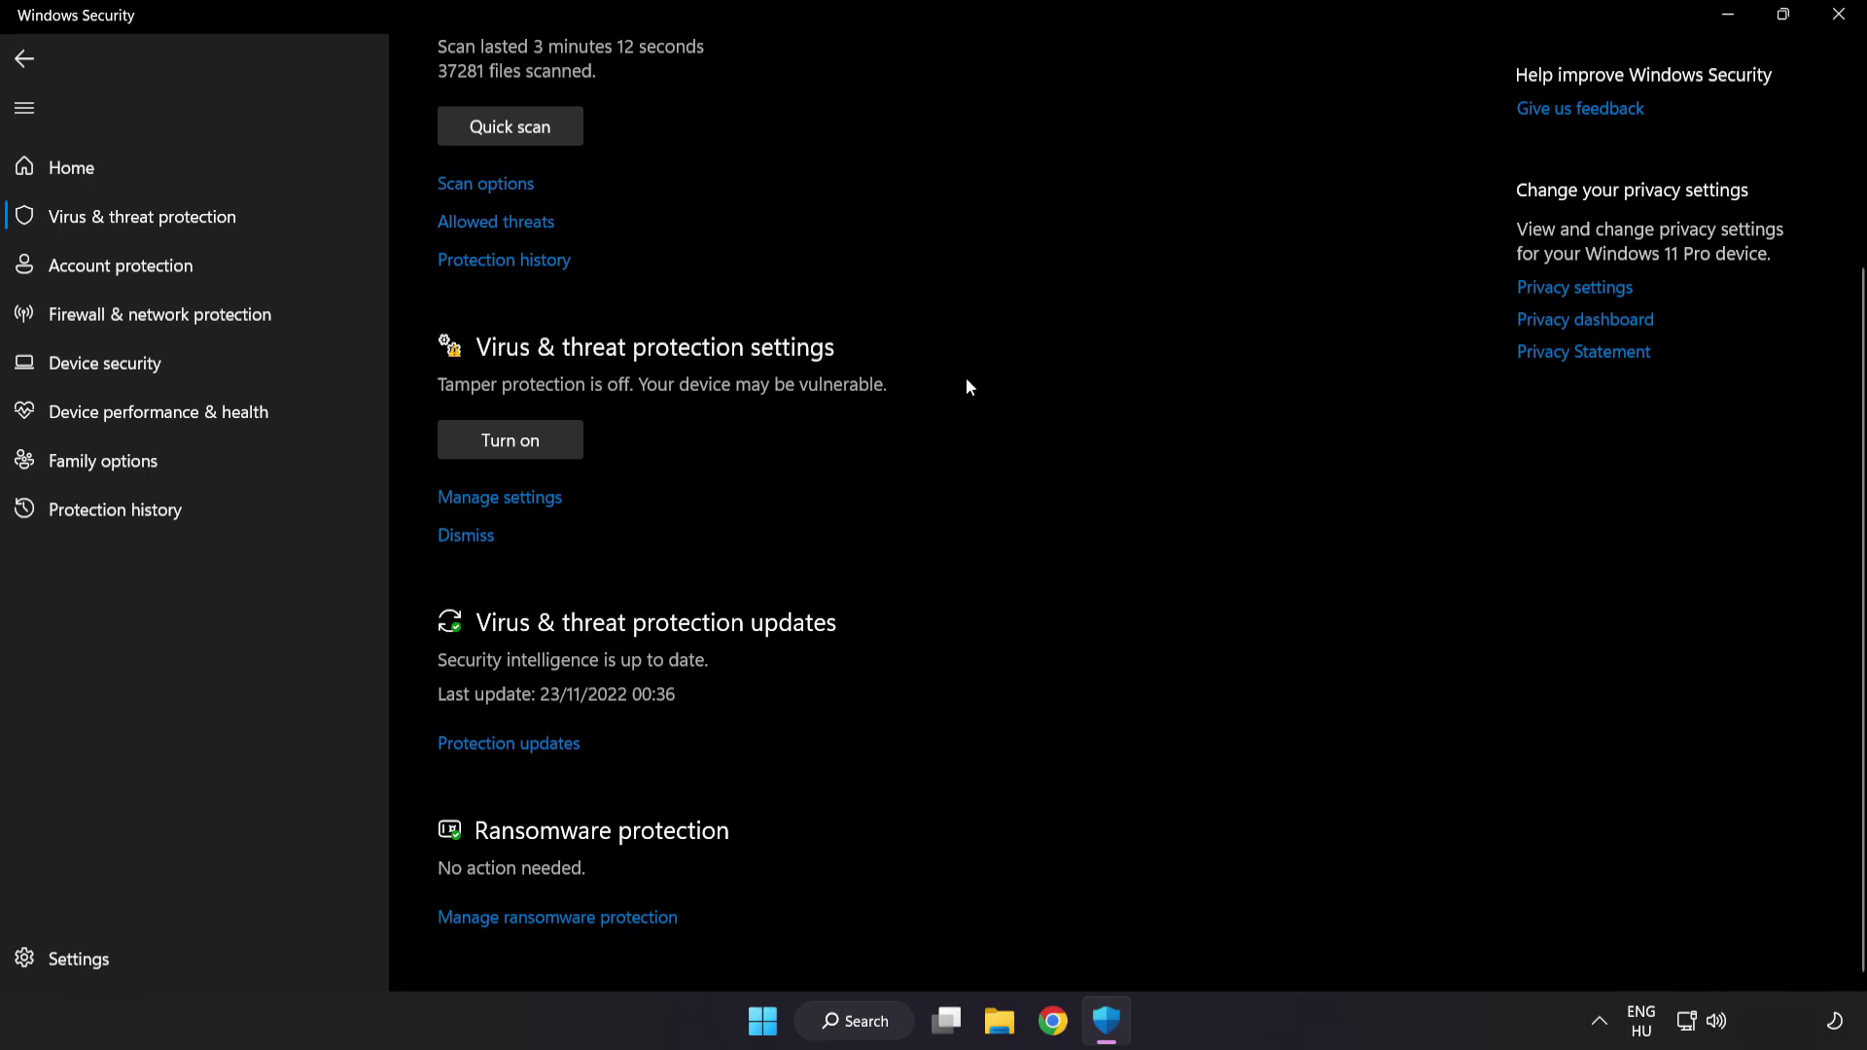
pyautogui.click(513, 499)
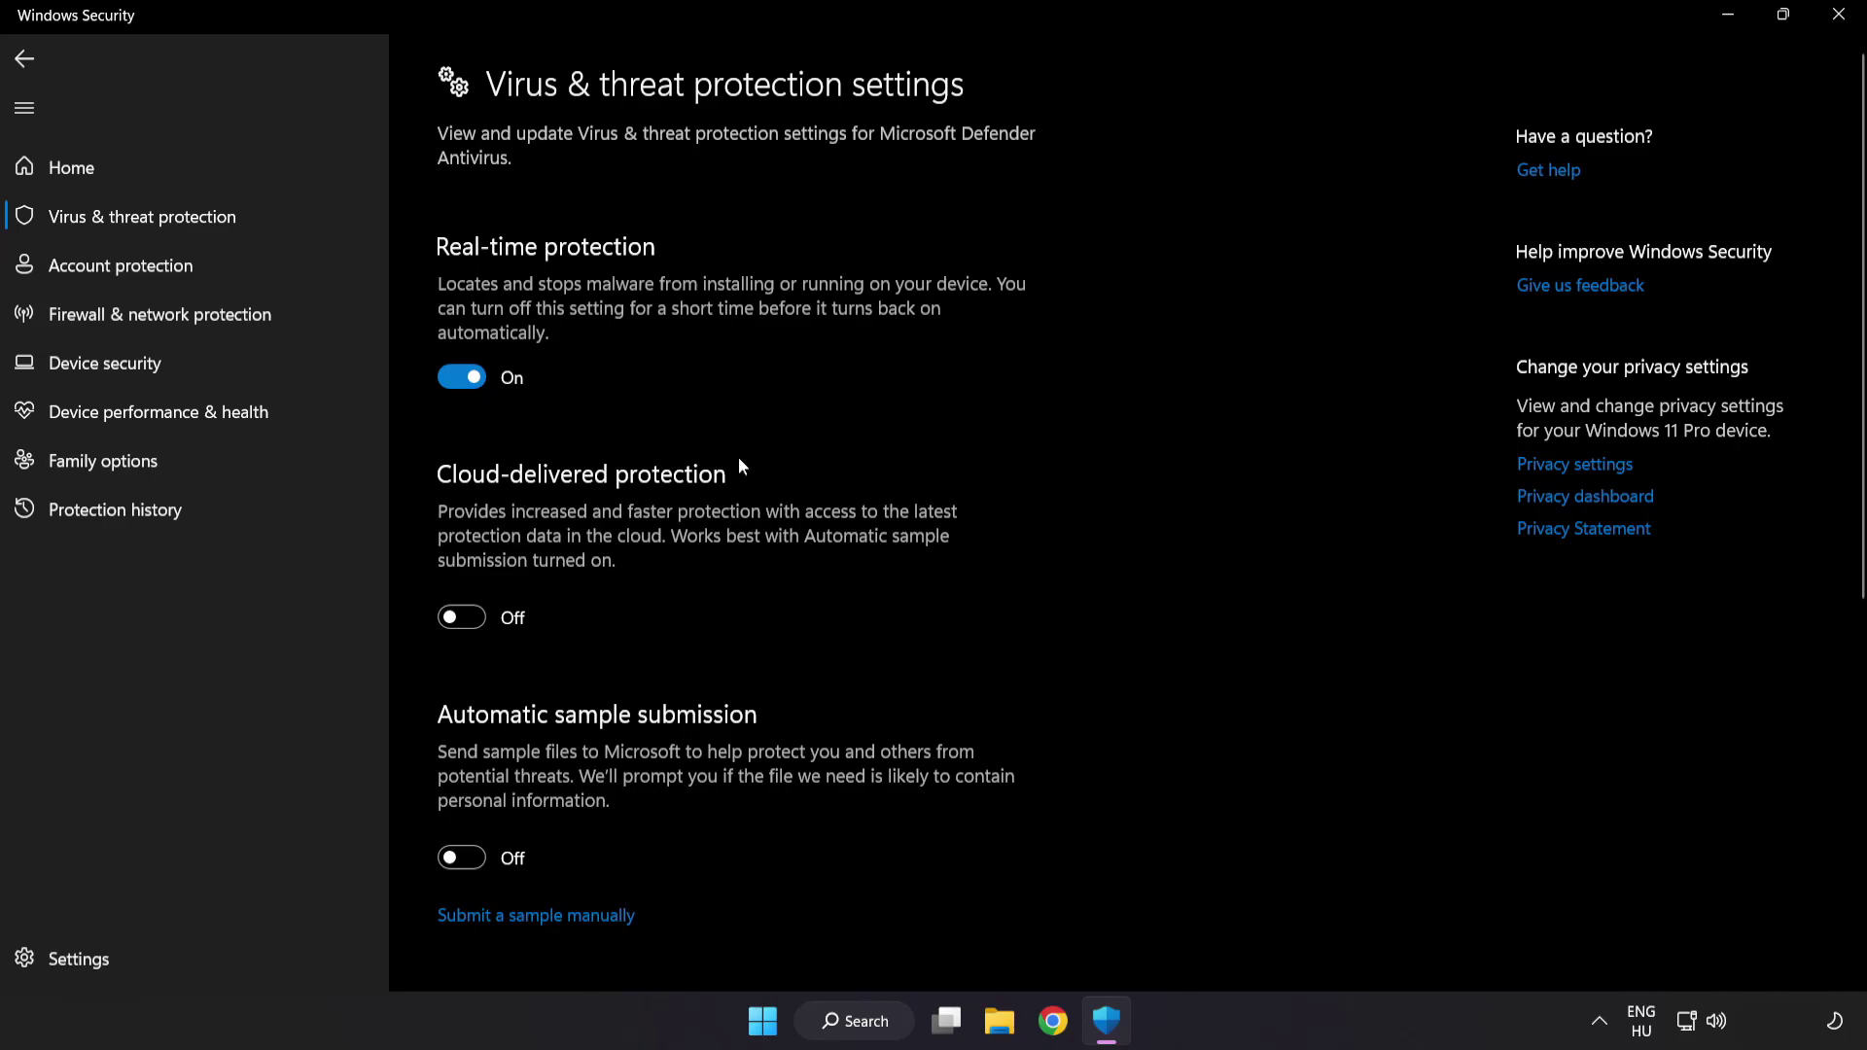
pyautogui.scroll(-6, 1087, 515)
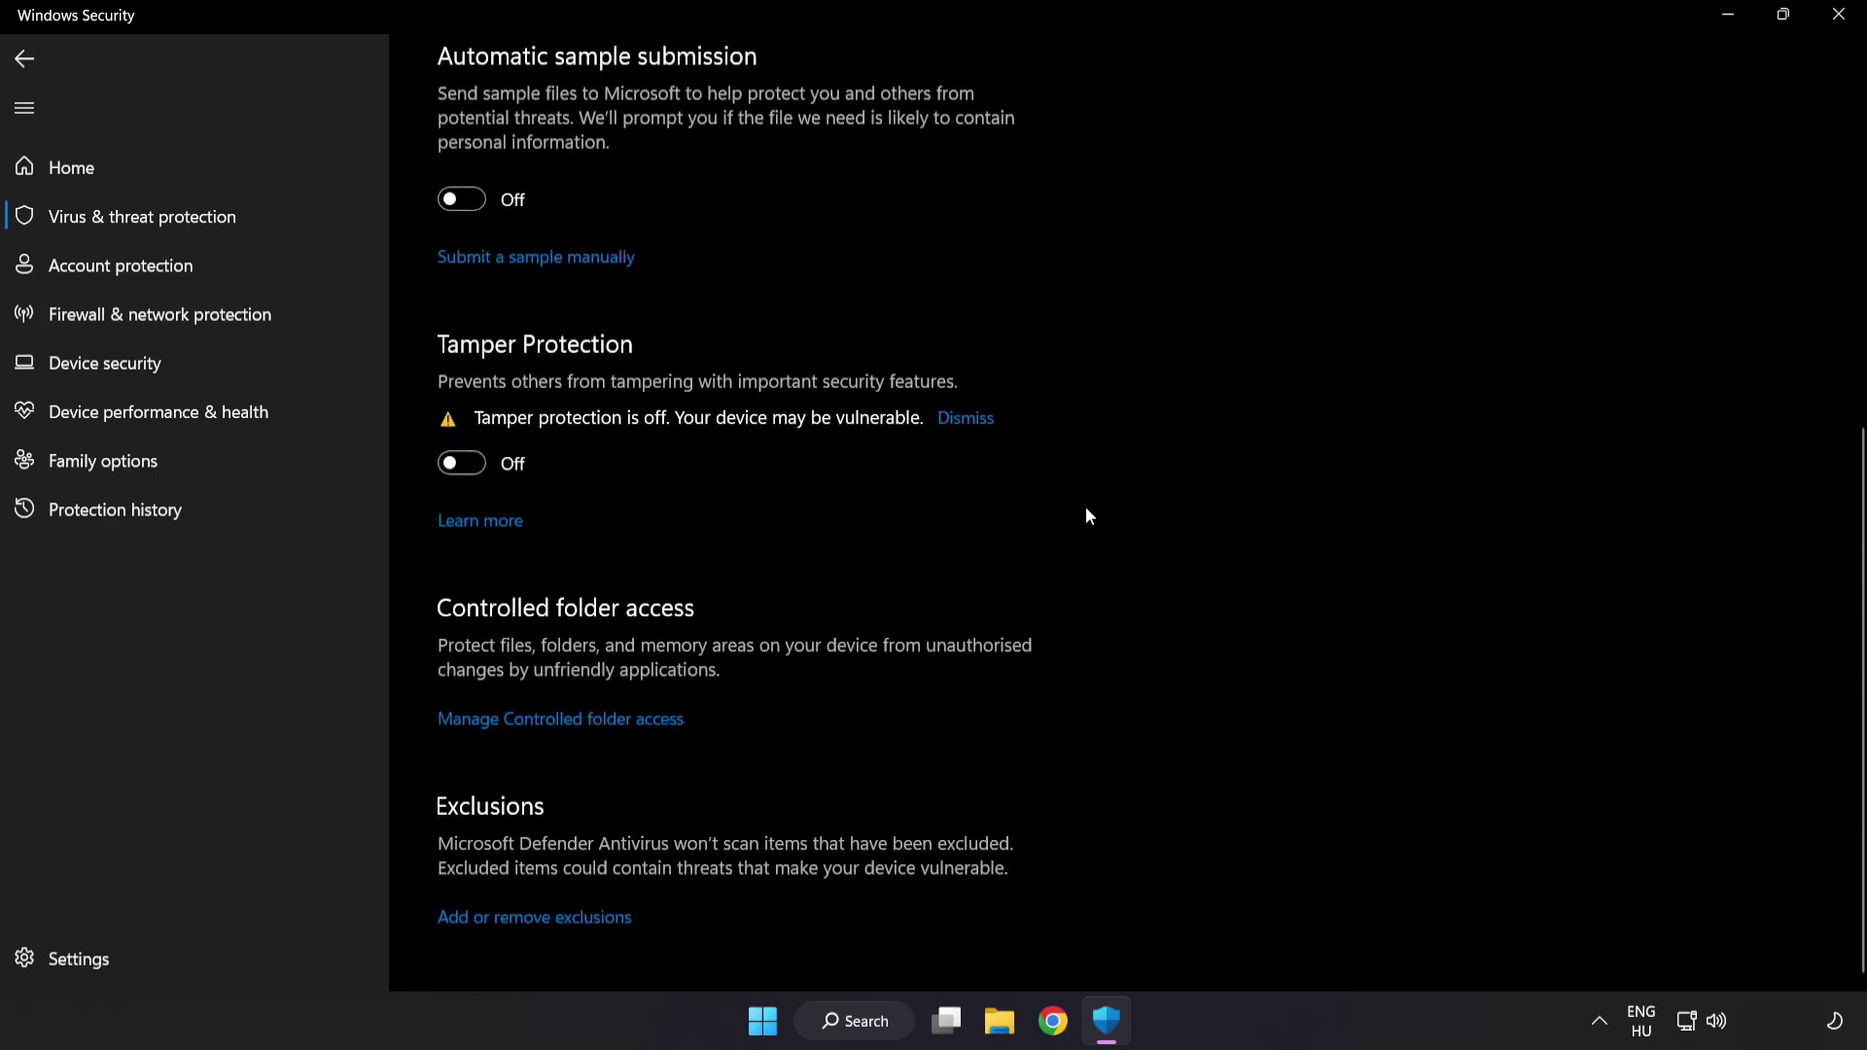
pyautogui.click(542, 920)
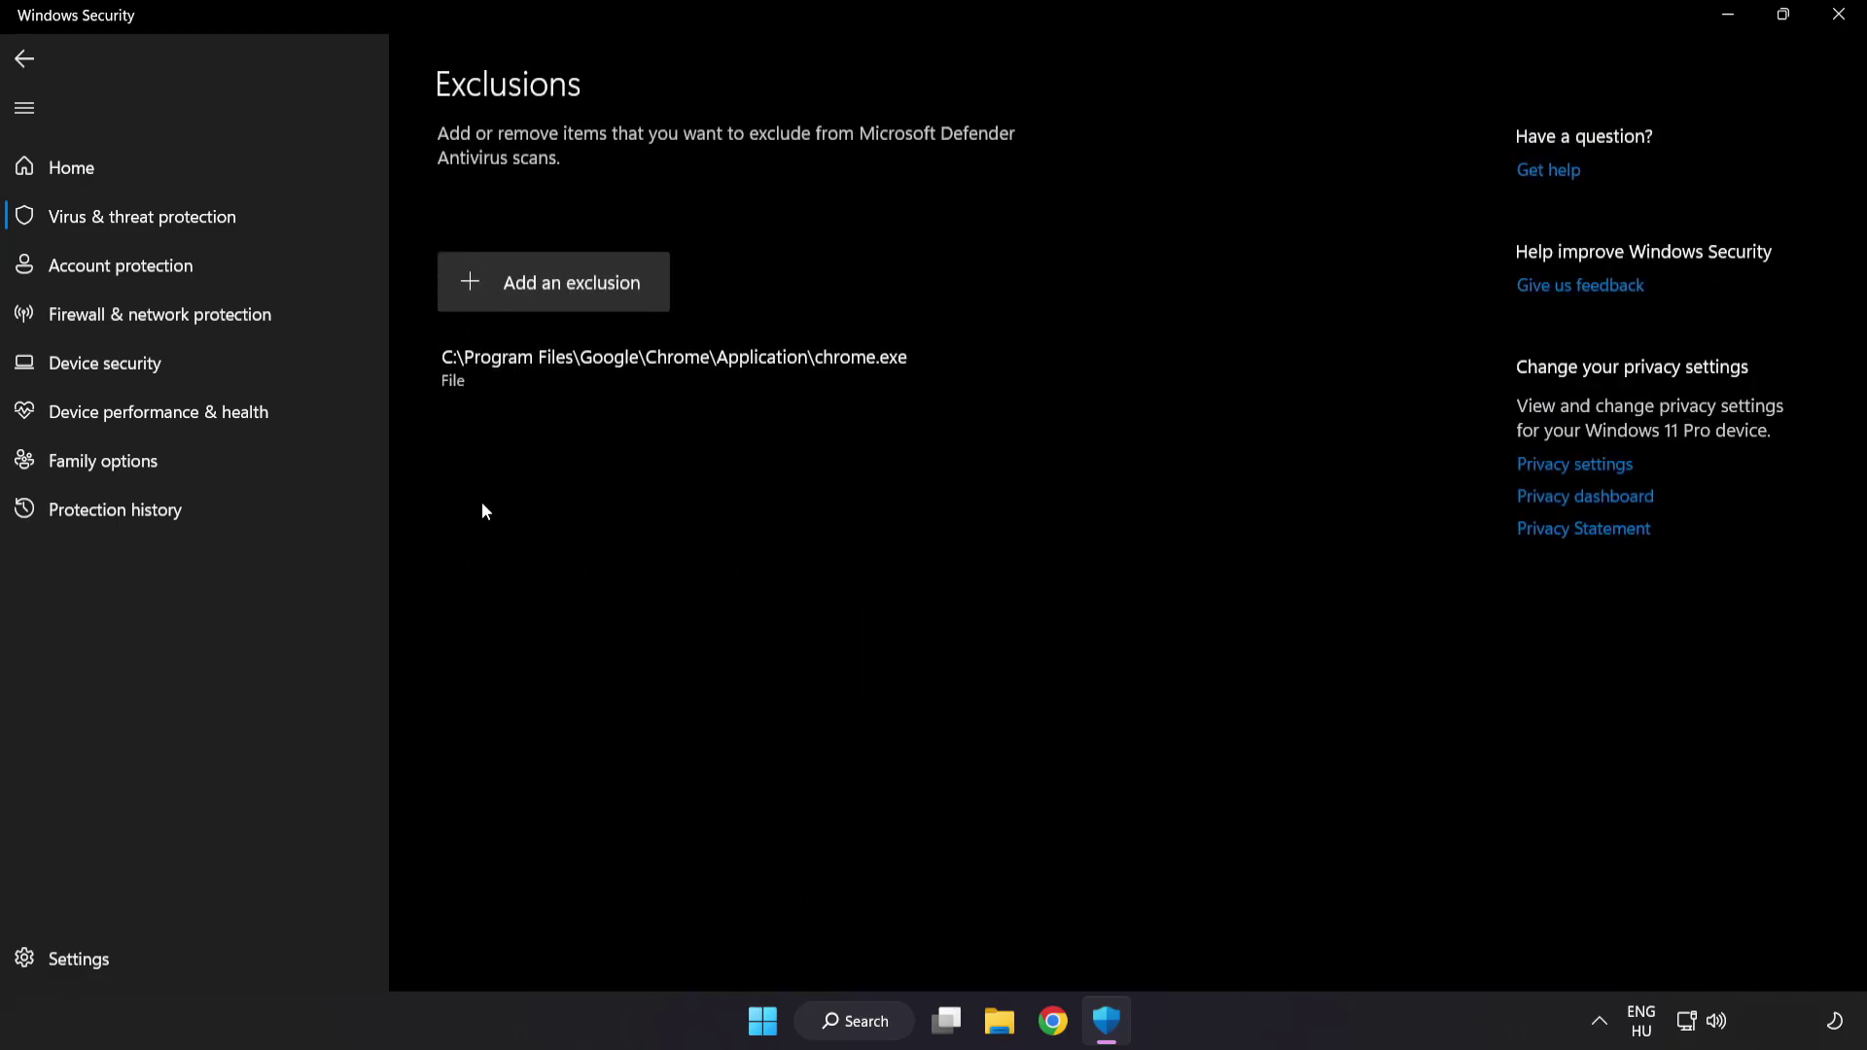
# Add a file exclusion for the NOT WORKING APP shortcut in C:\Program Files (x86)\NOT WORKING APP
pyautogui.click(560, 304)
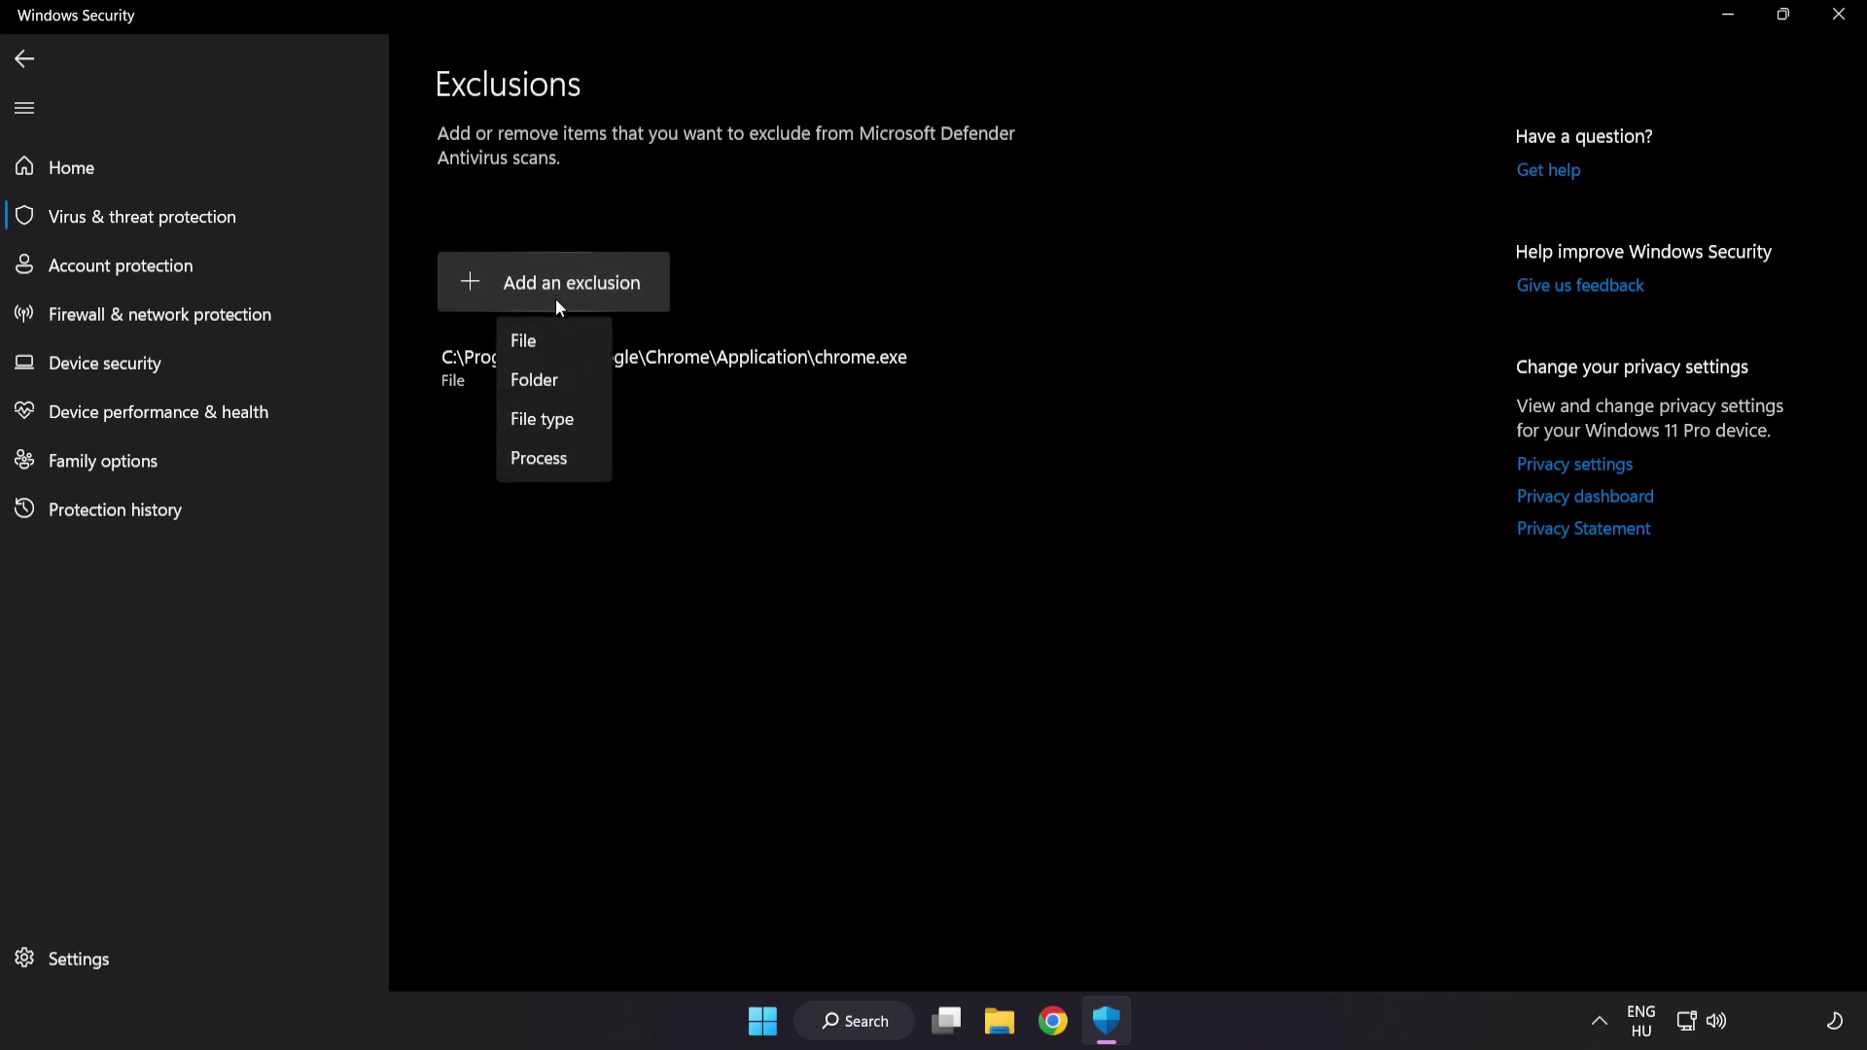
pyautogui.click(545, 346)
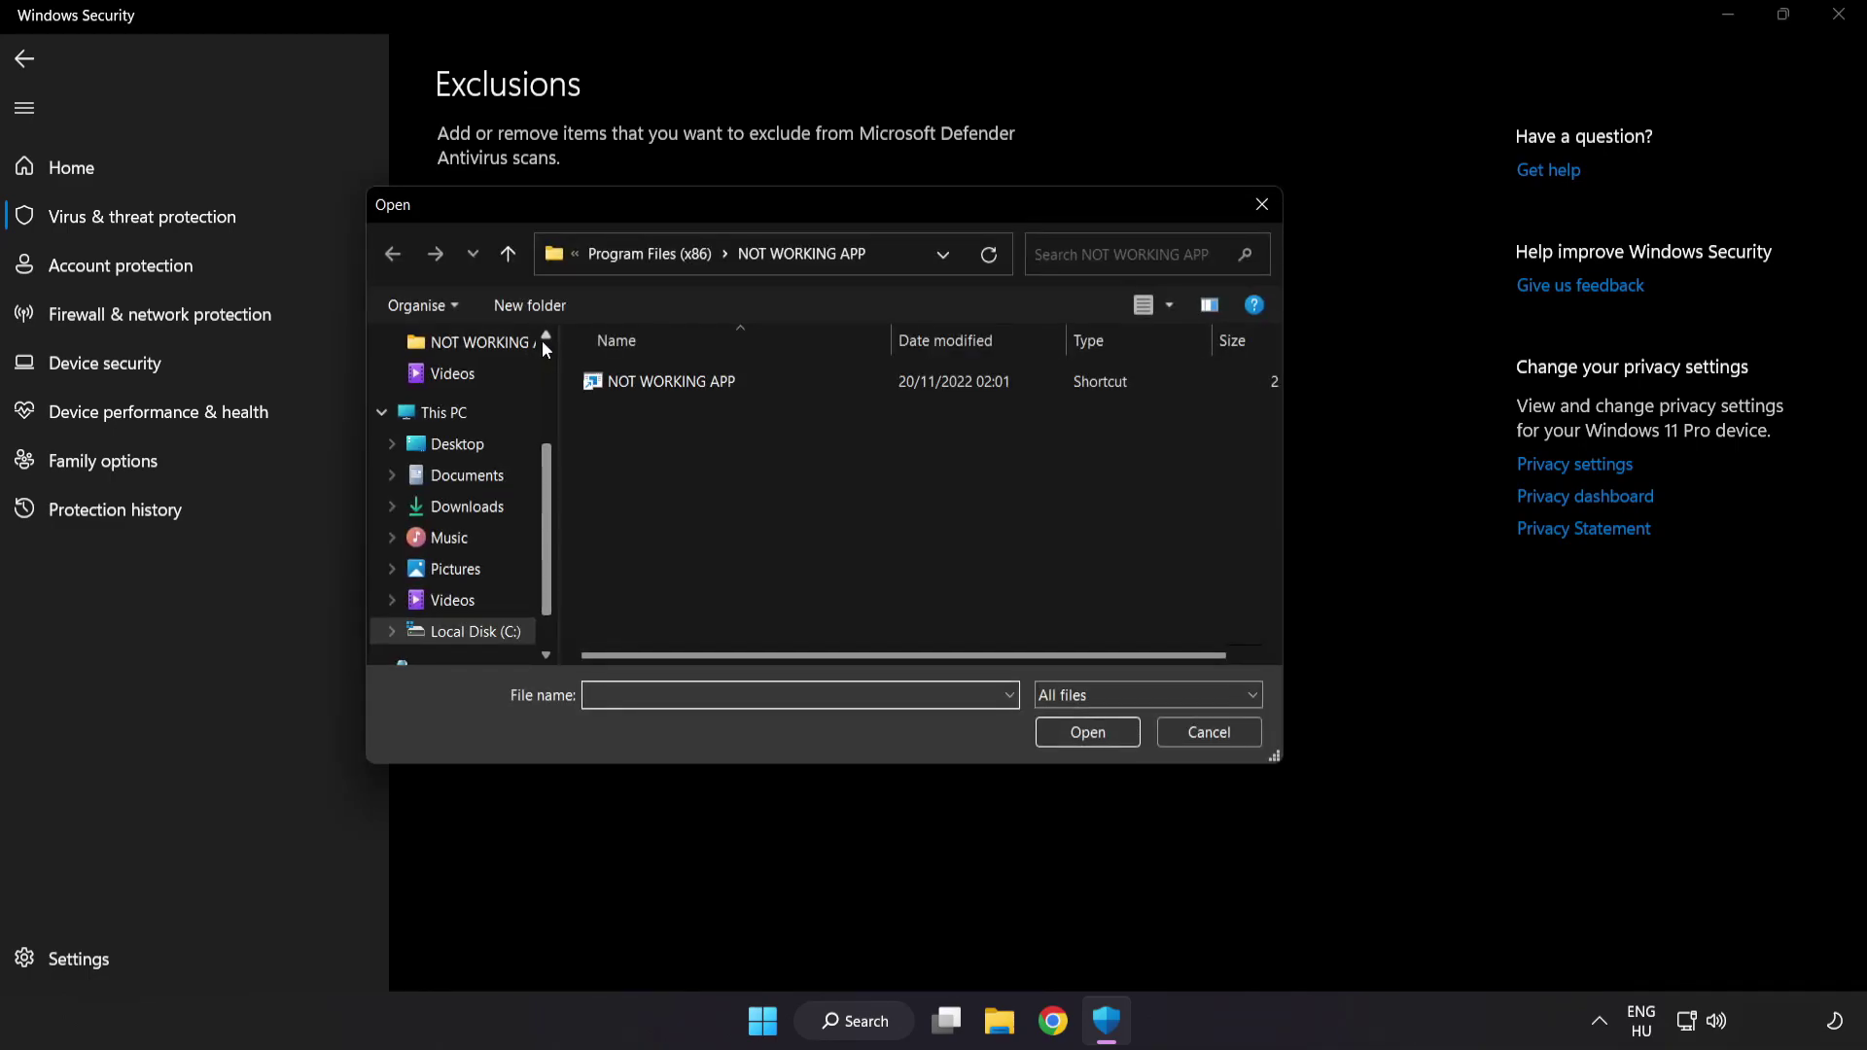
pyautogui.click(600, 257)
pyautogui.click(609, 254)
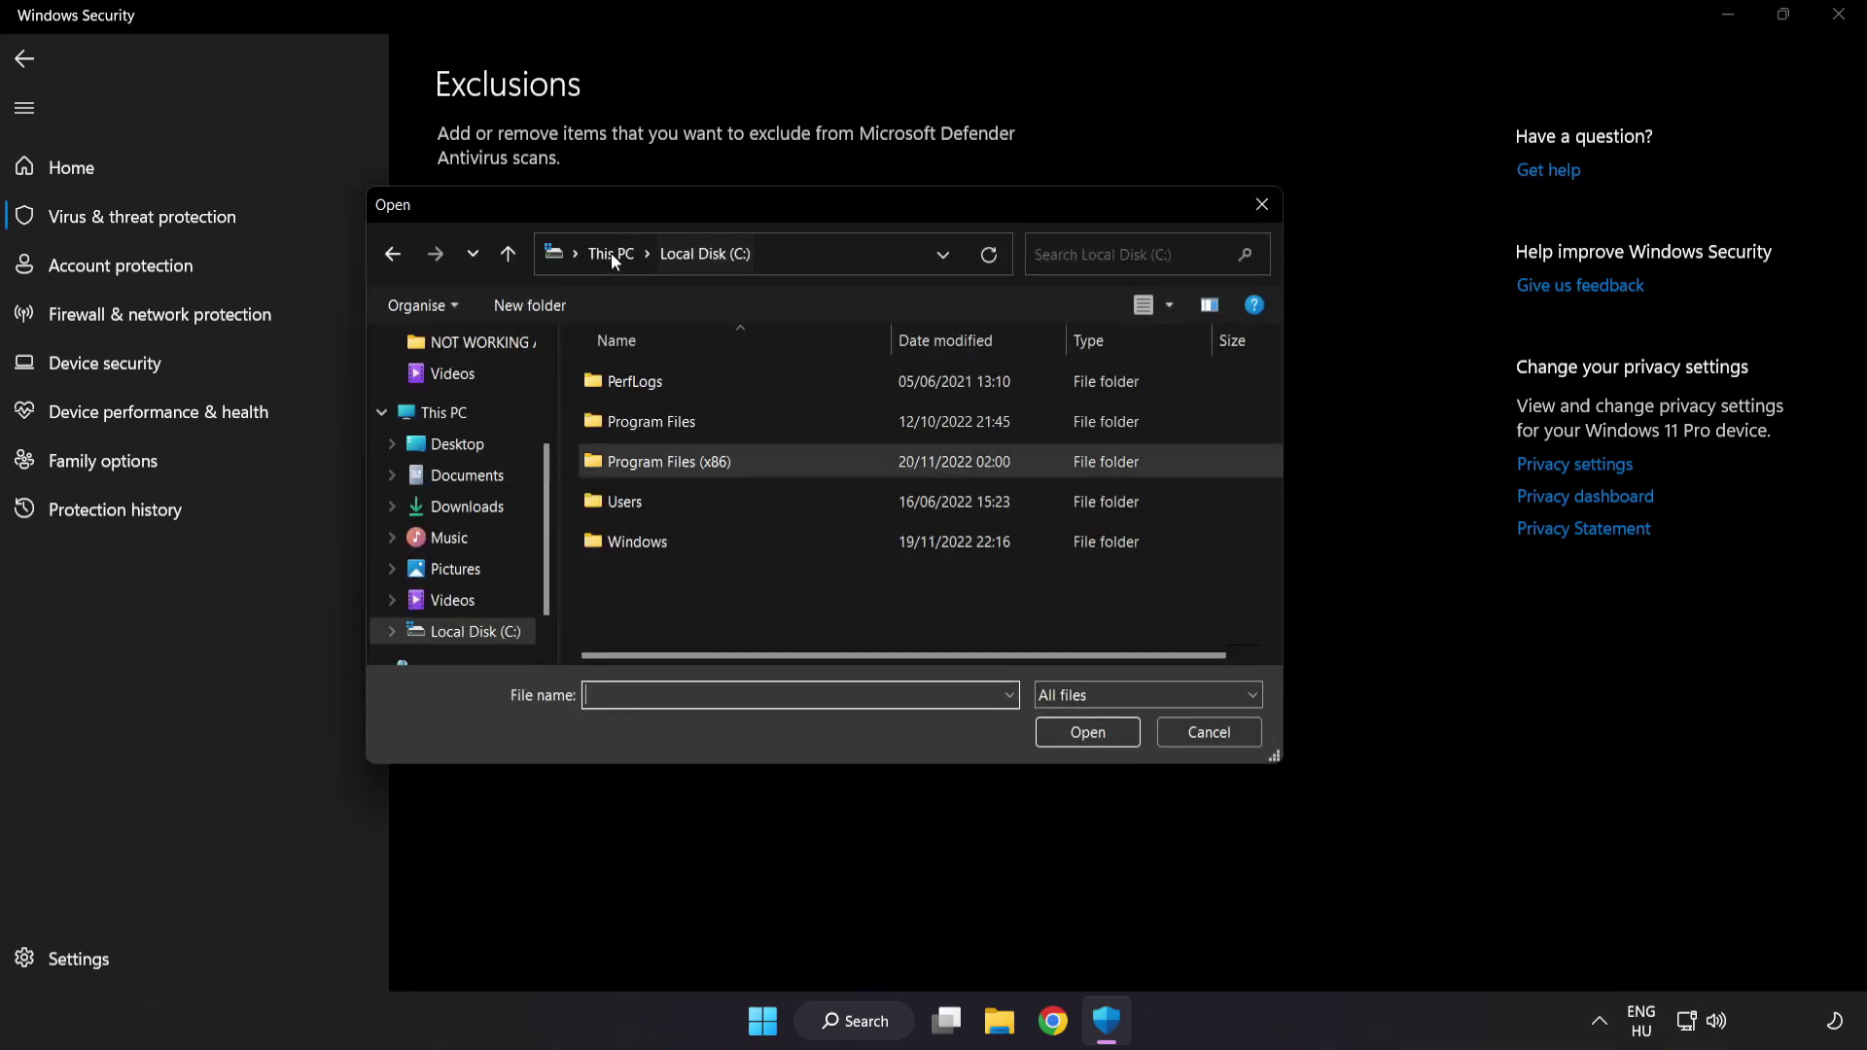
pyautogui.click(615, 253)
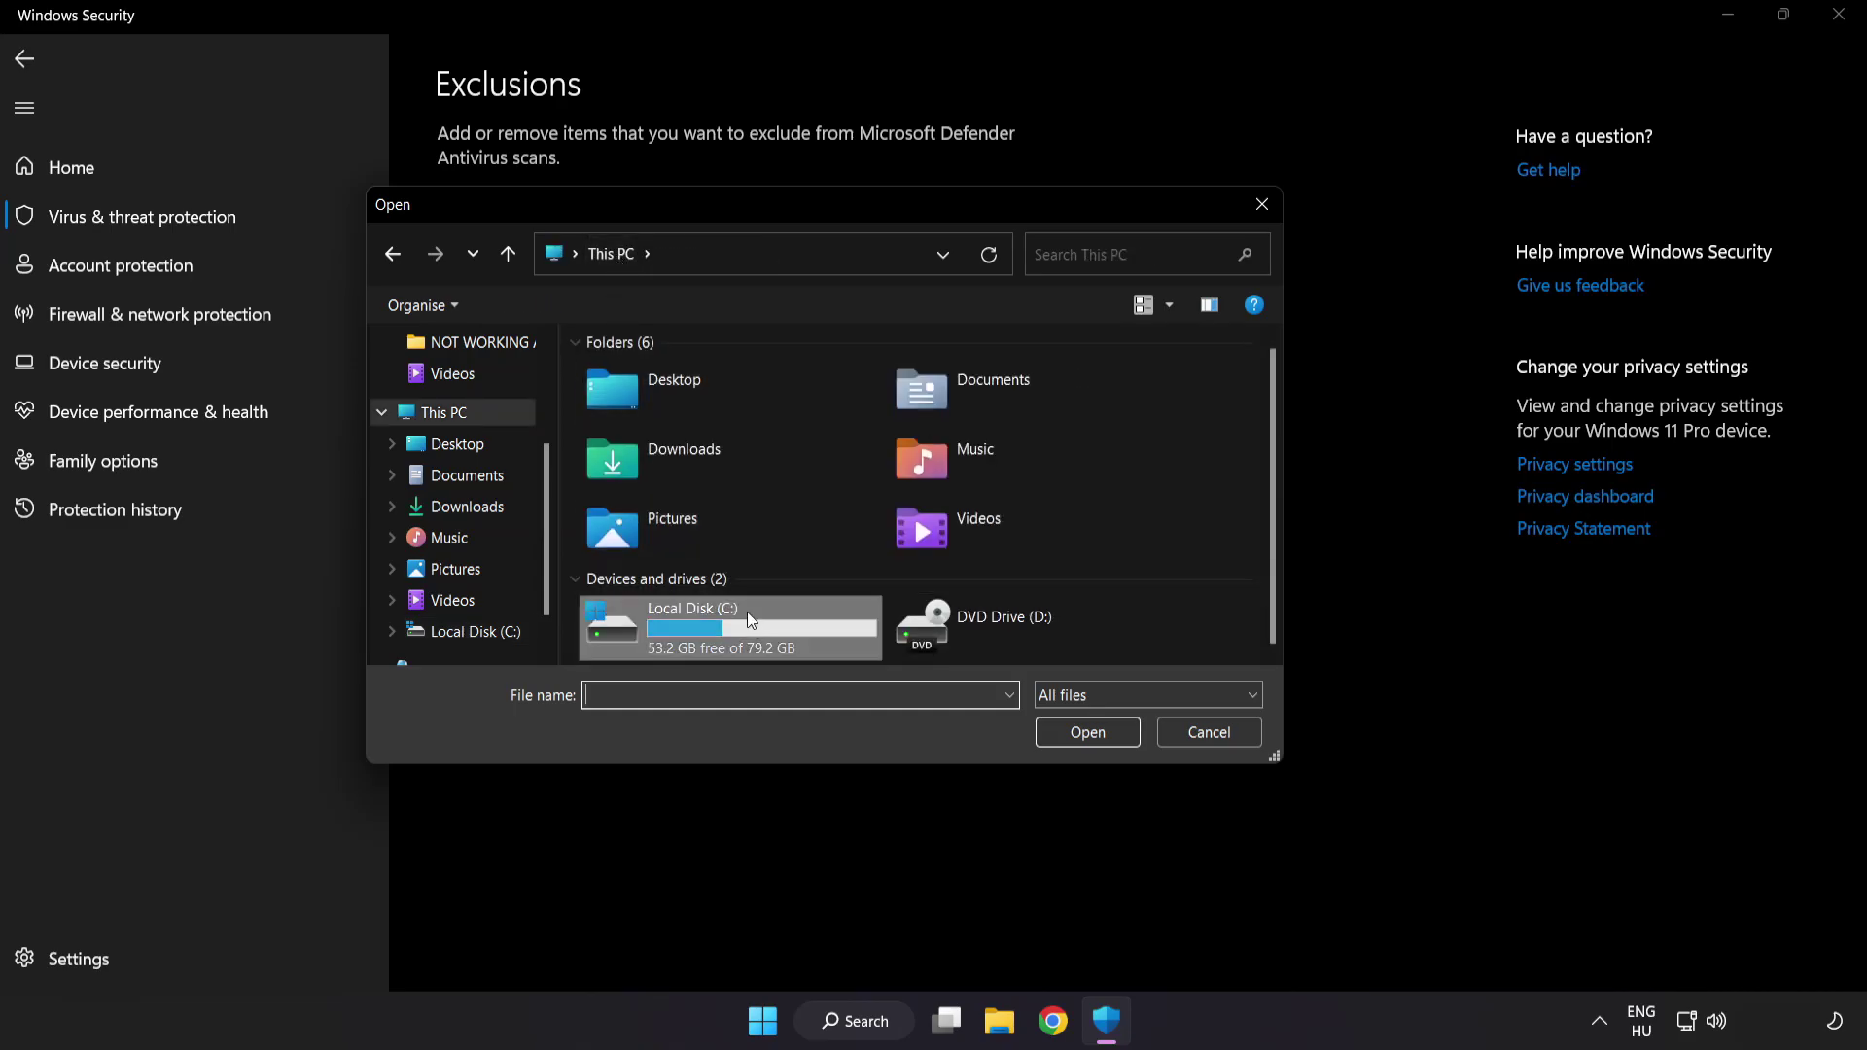
pyautogui.doubleClick(697, 637)
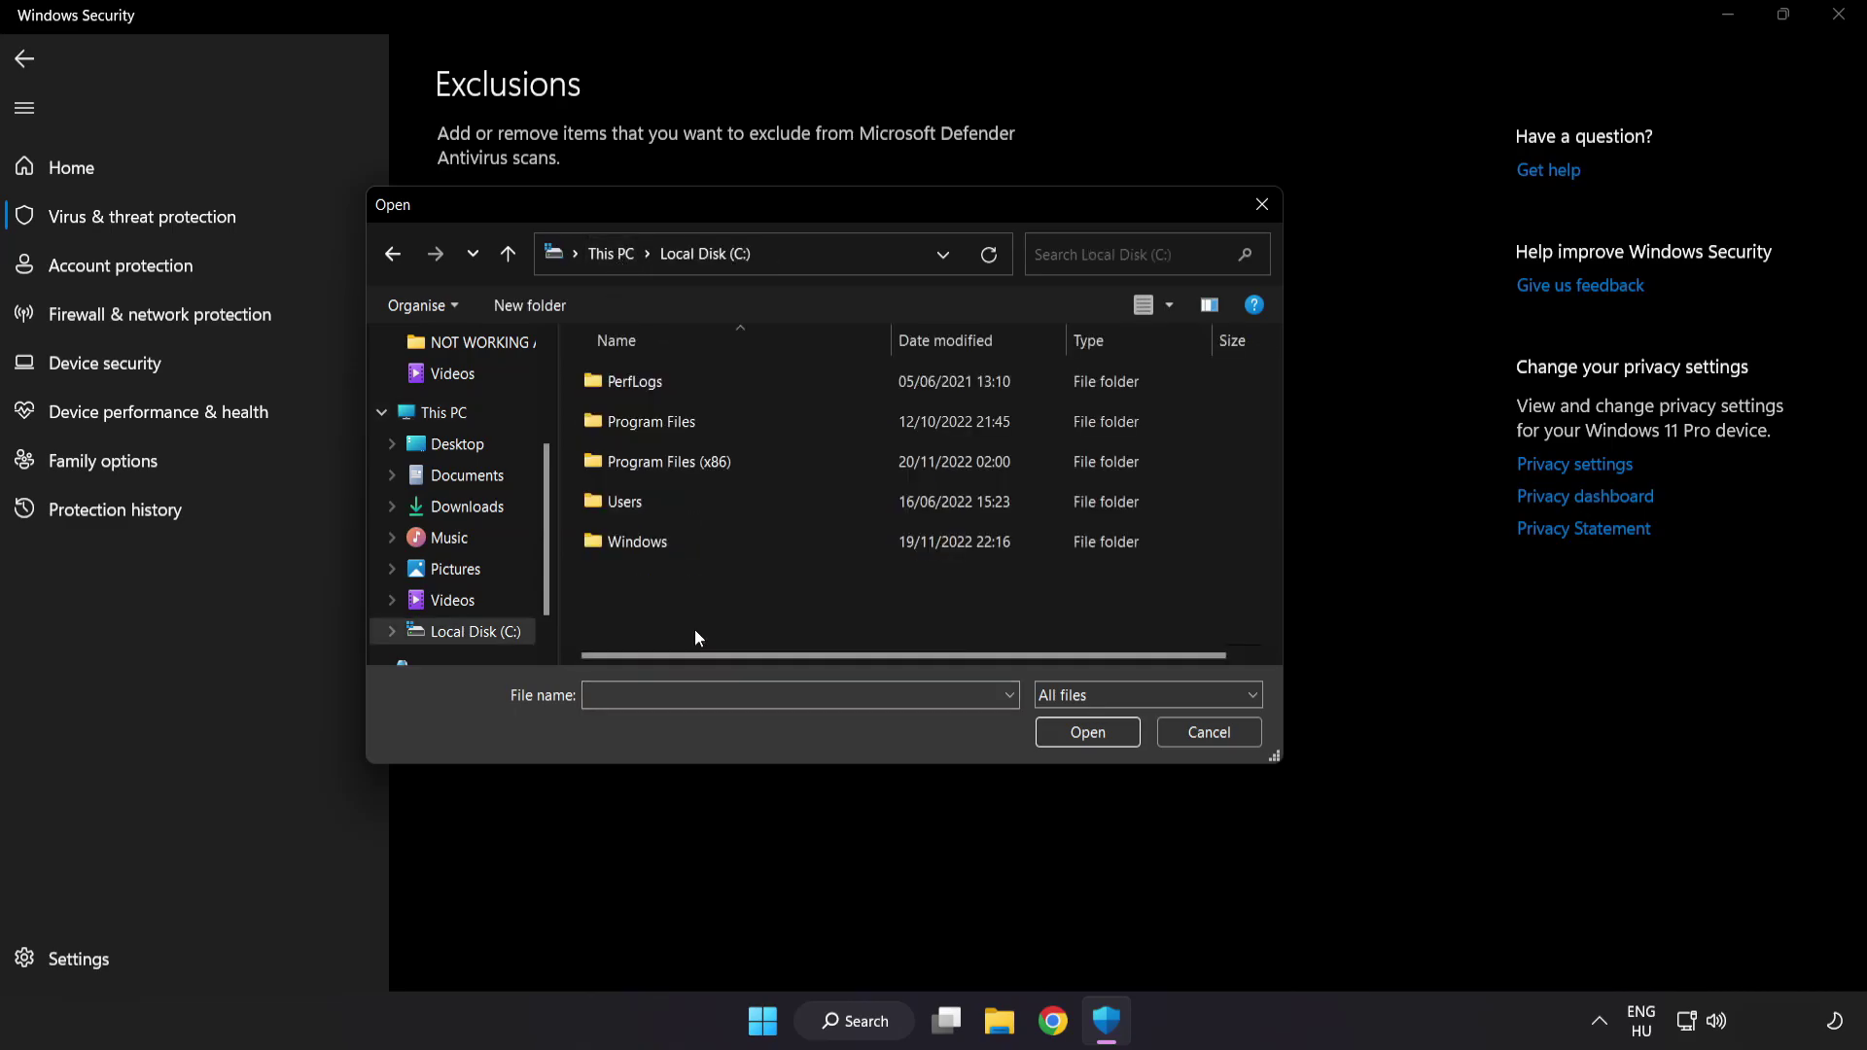
pyautogui.doubleClick(715, 461)
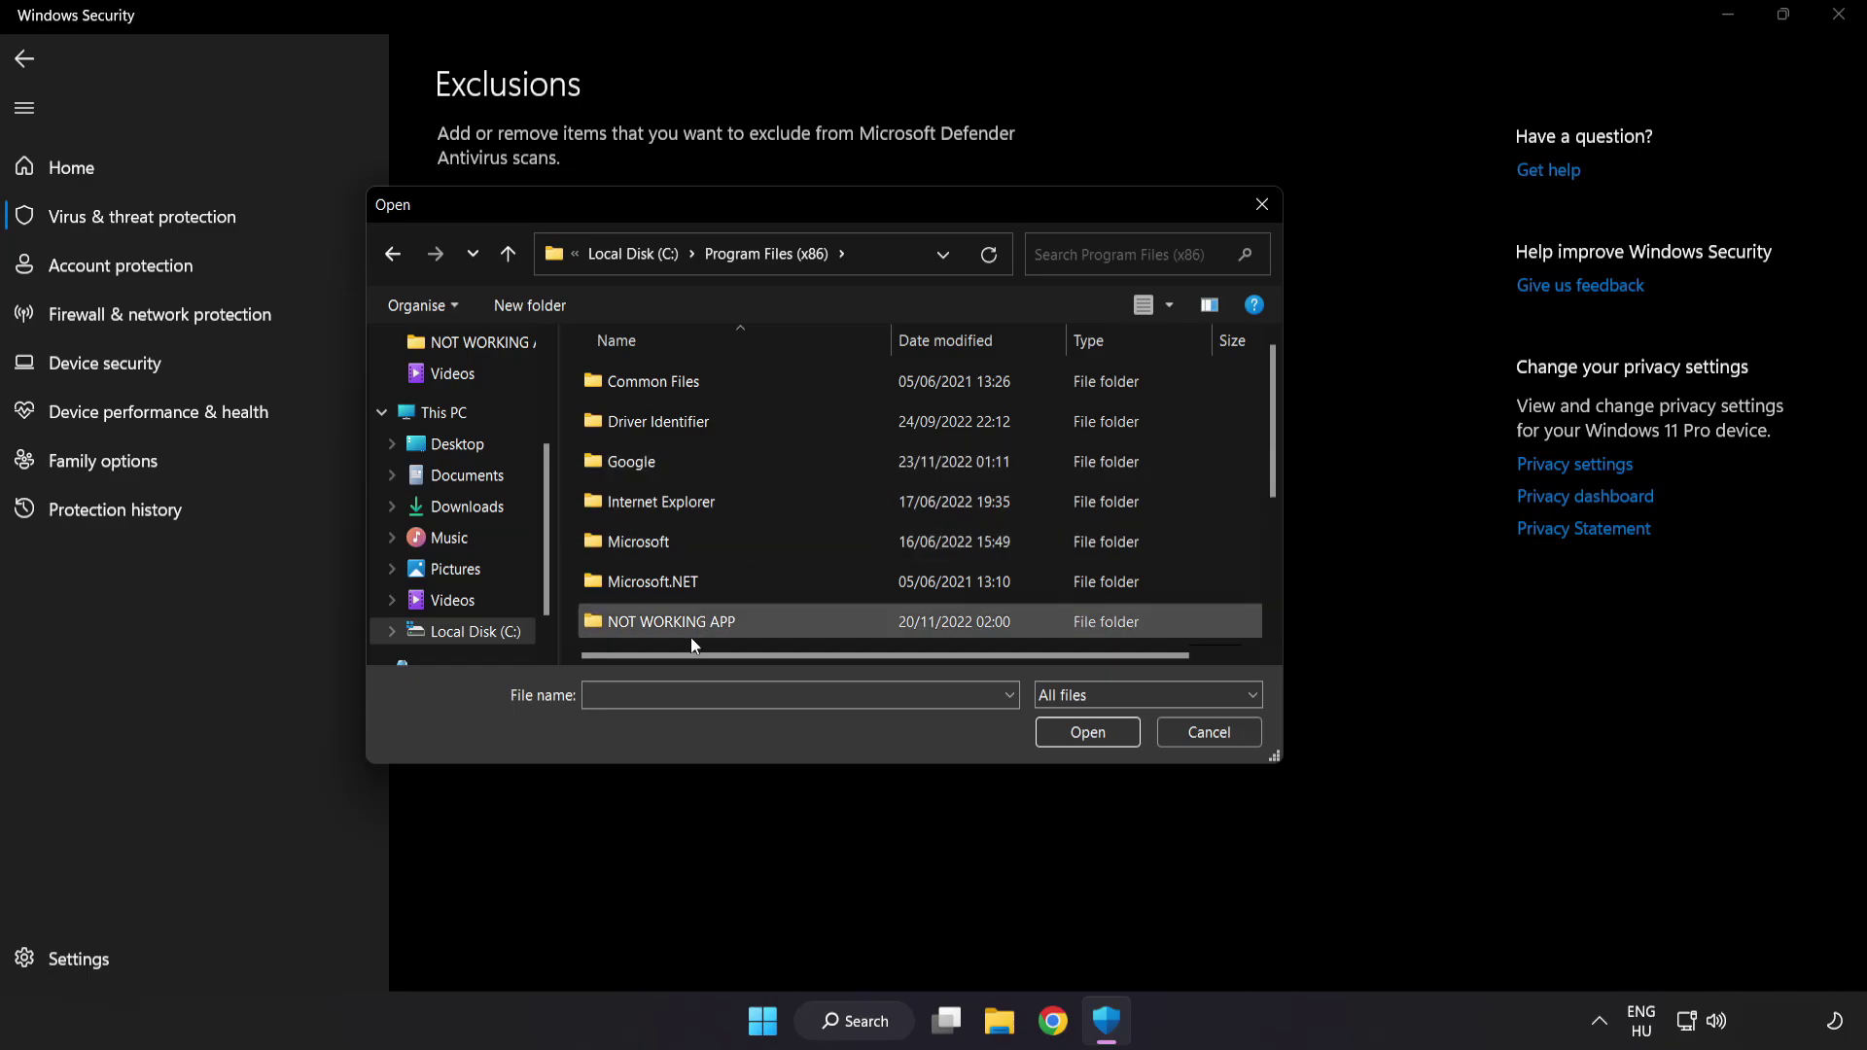
pyautogui.scroll(-1, 693, 599)
pyautogui.click(724, 507)
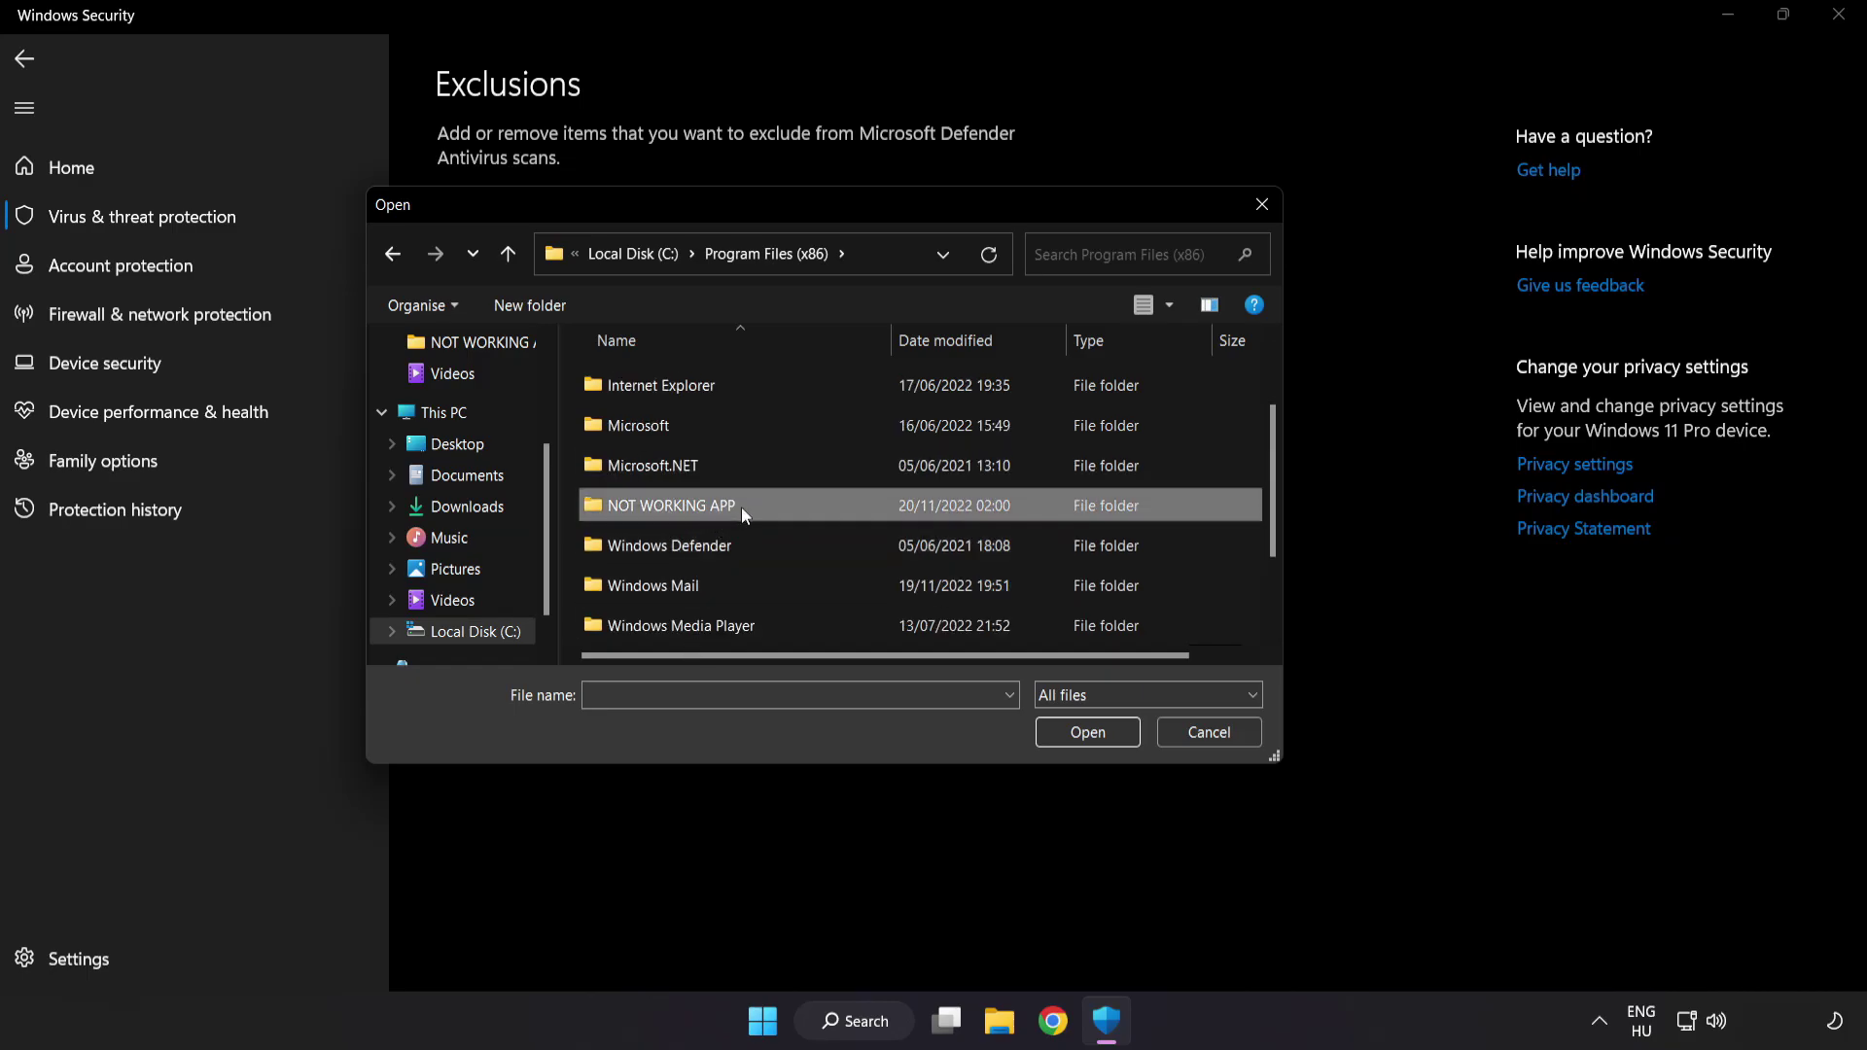
pyautogui.doubleClick(741, 506)
pyautogui.click(685, 384)
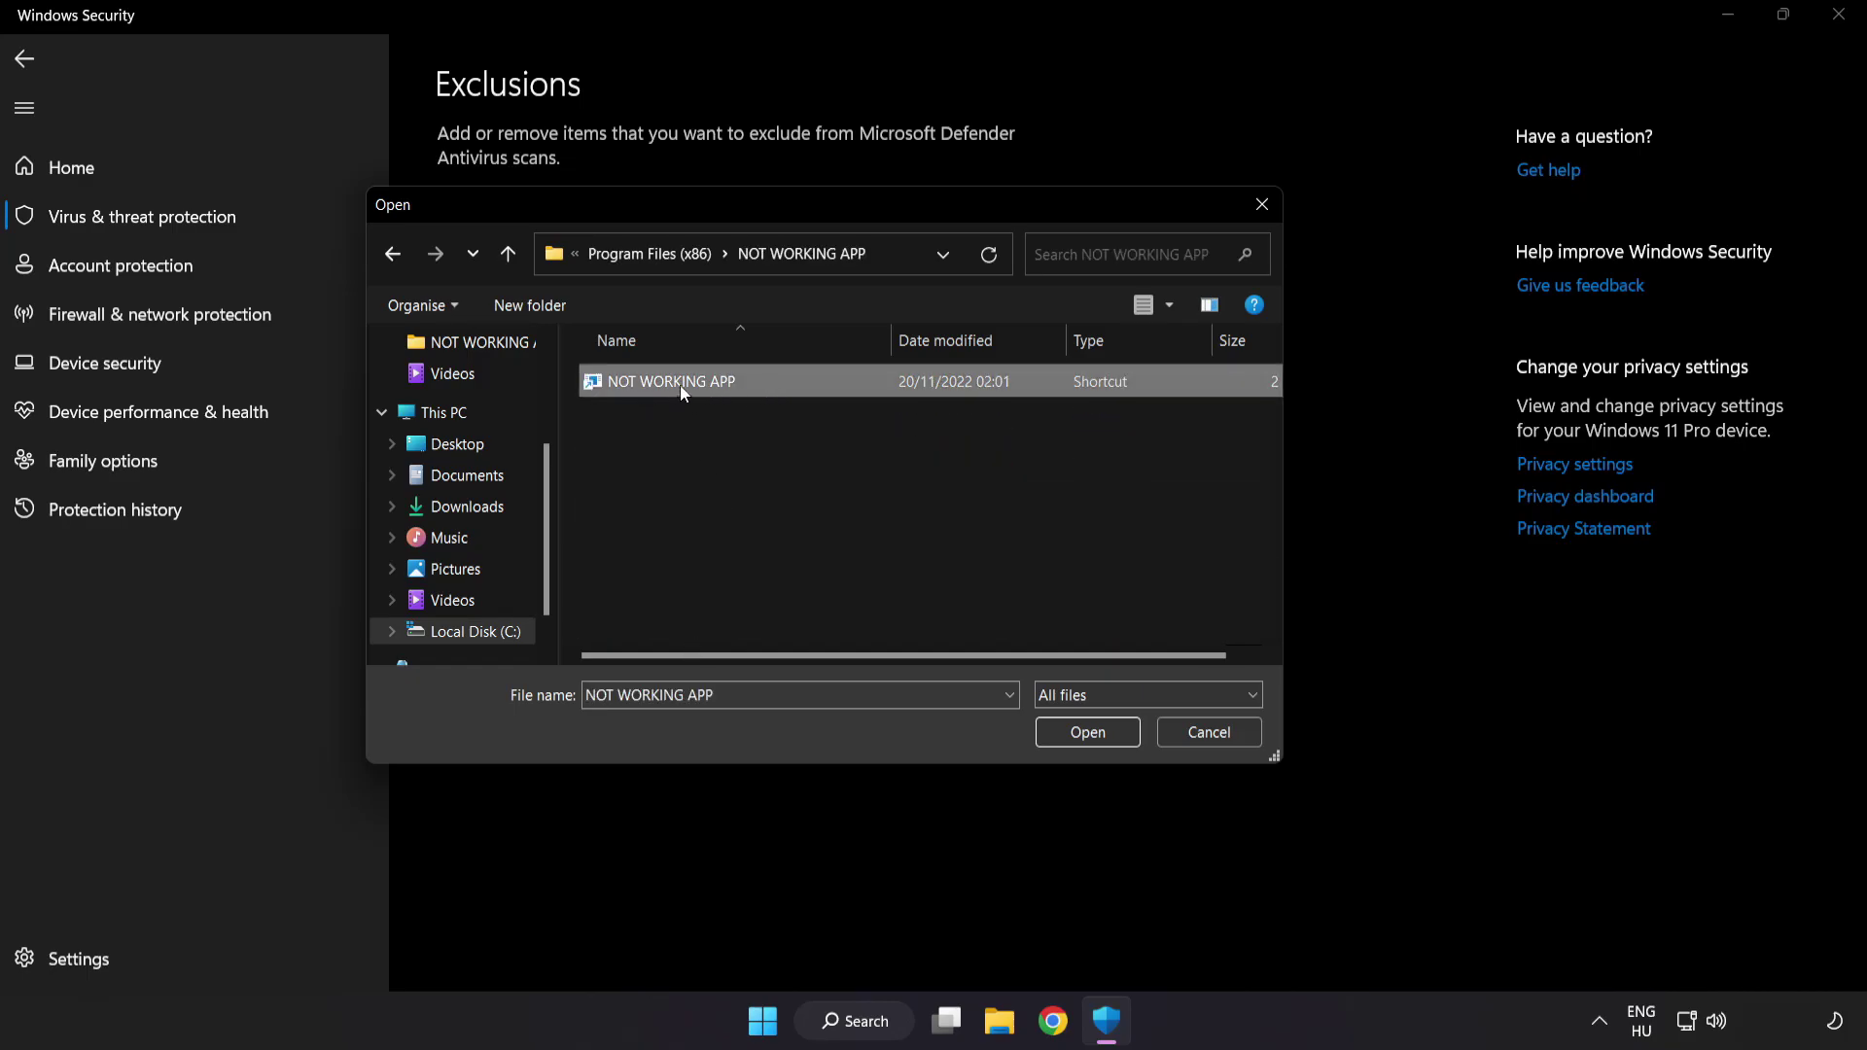
pyautogui.click(1091, 740)
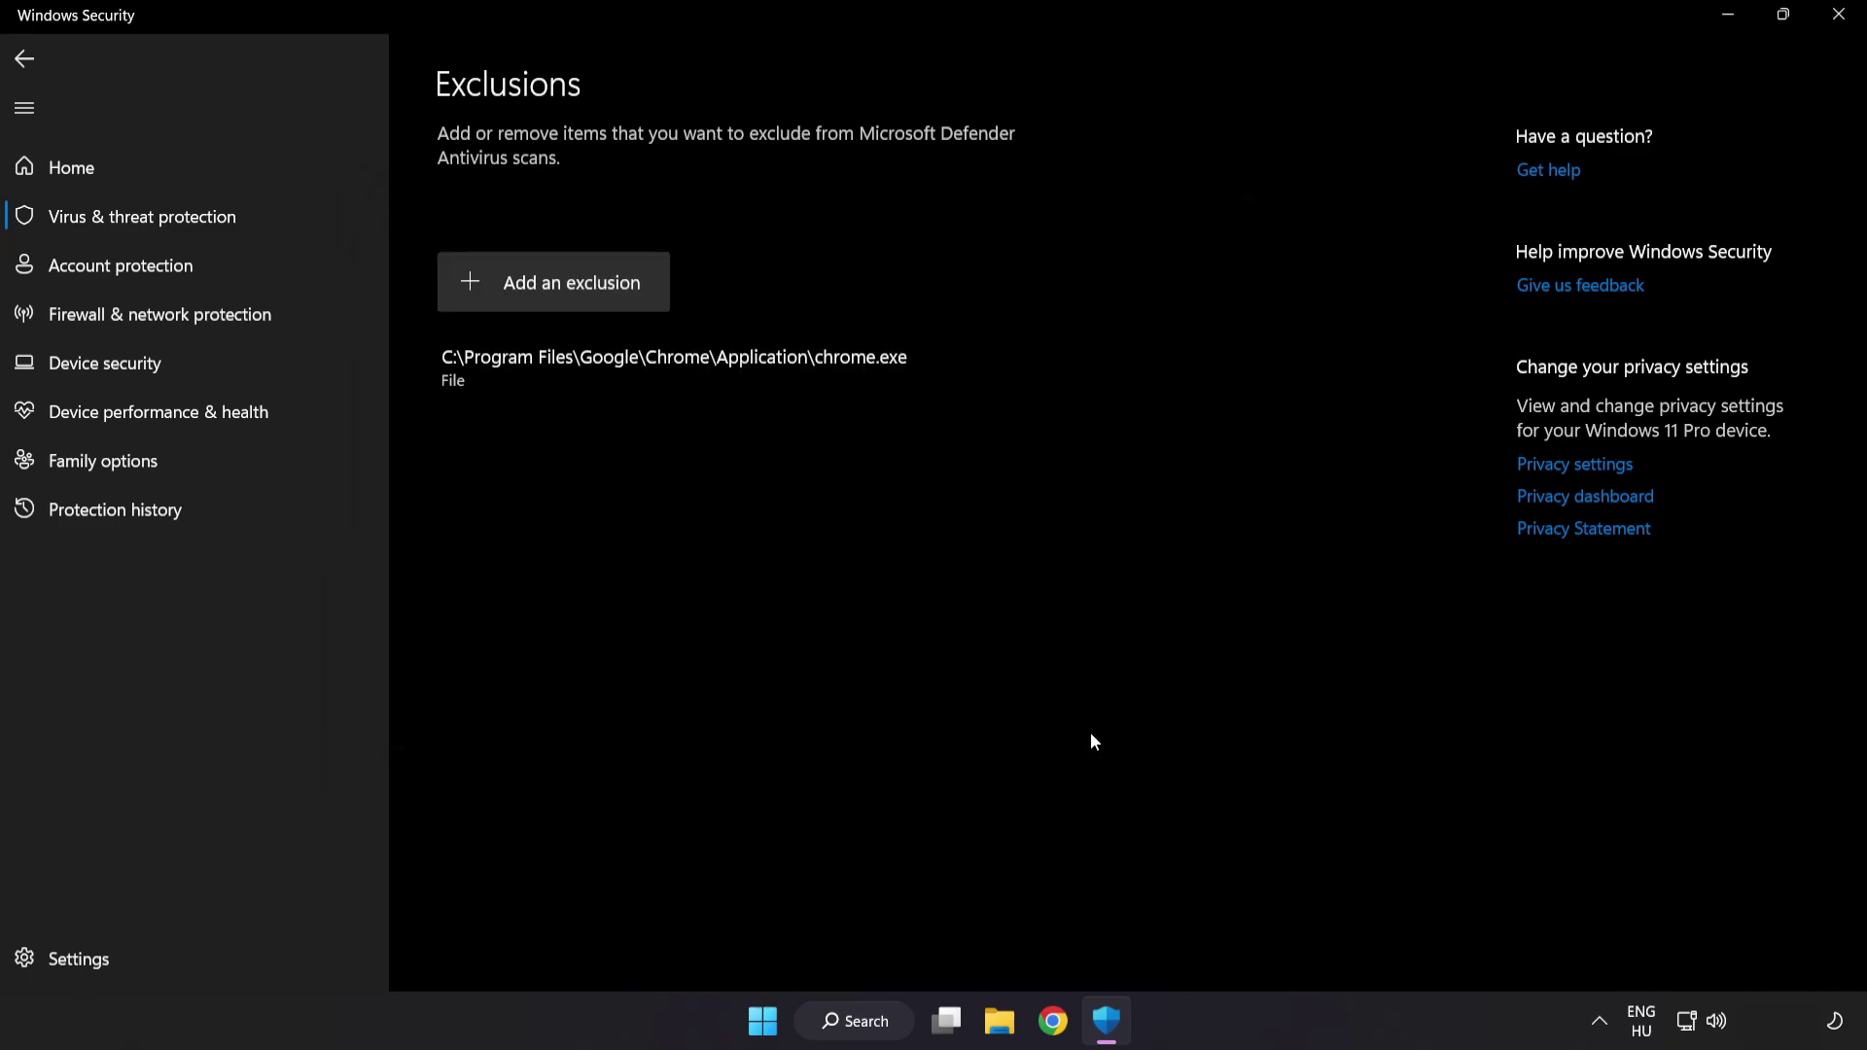
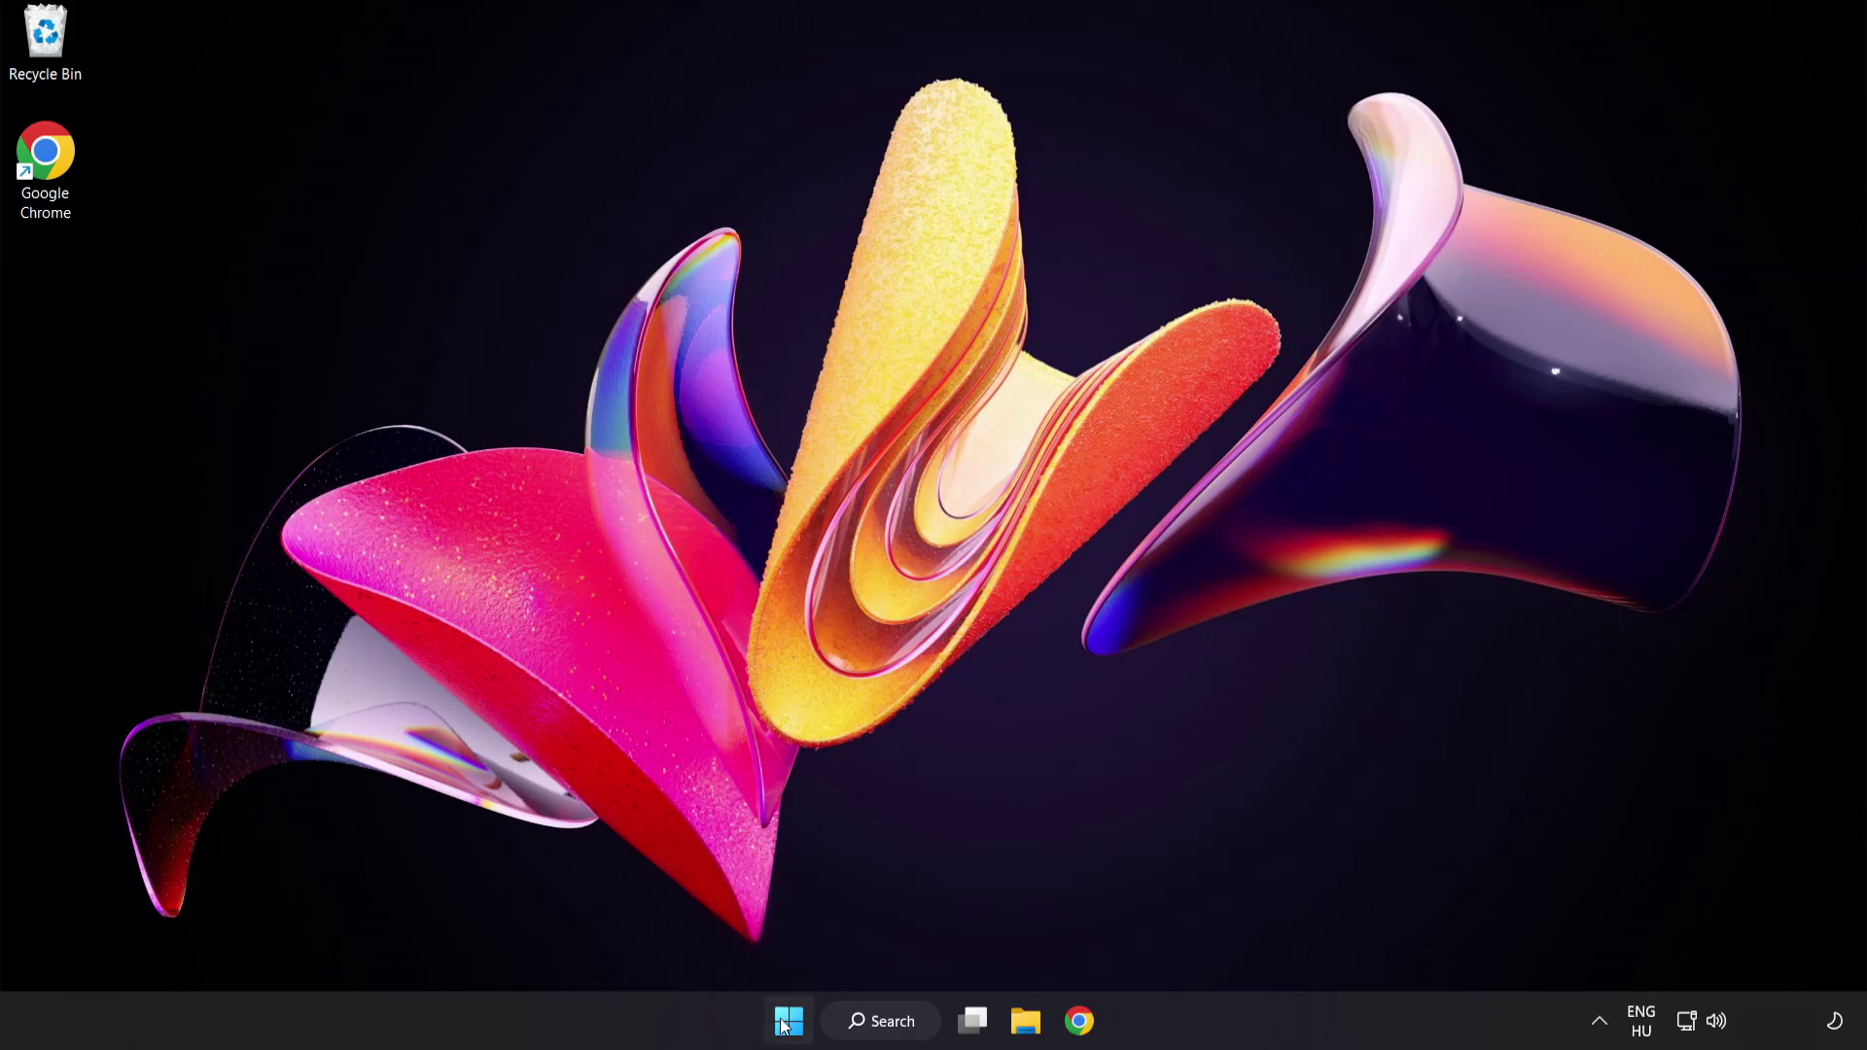
# Open the Windows power options to choose between sleep, shut down and restart
pyautogui.click(784, 1026)
pyautogui.click(1241, 938)
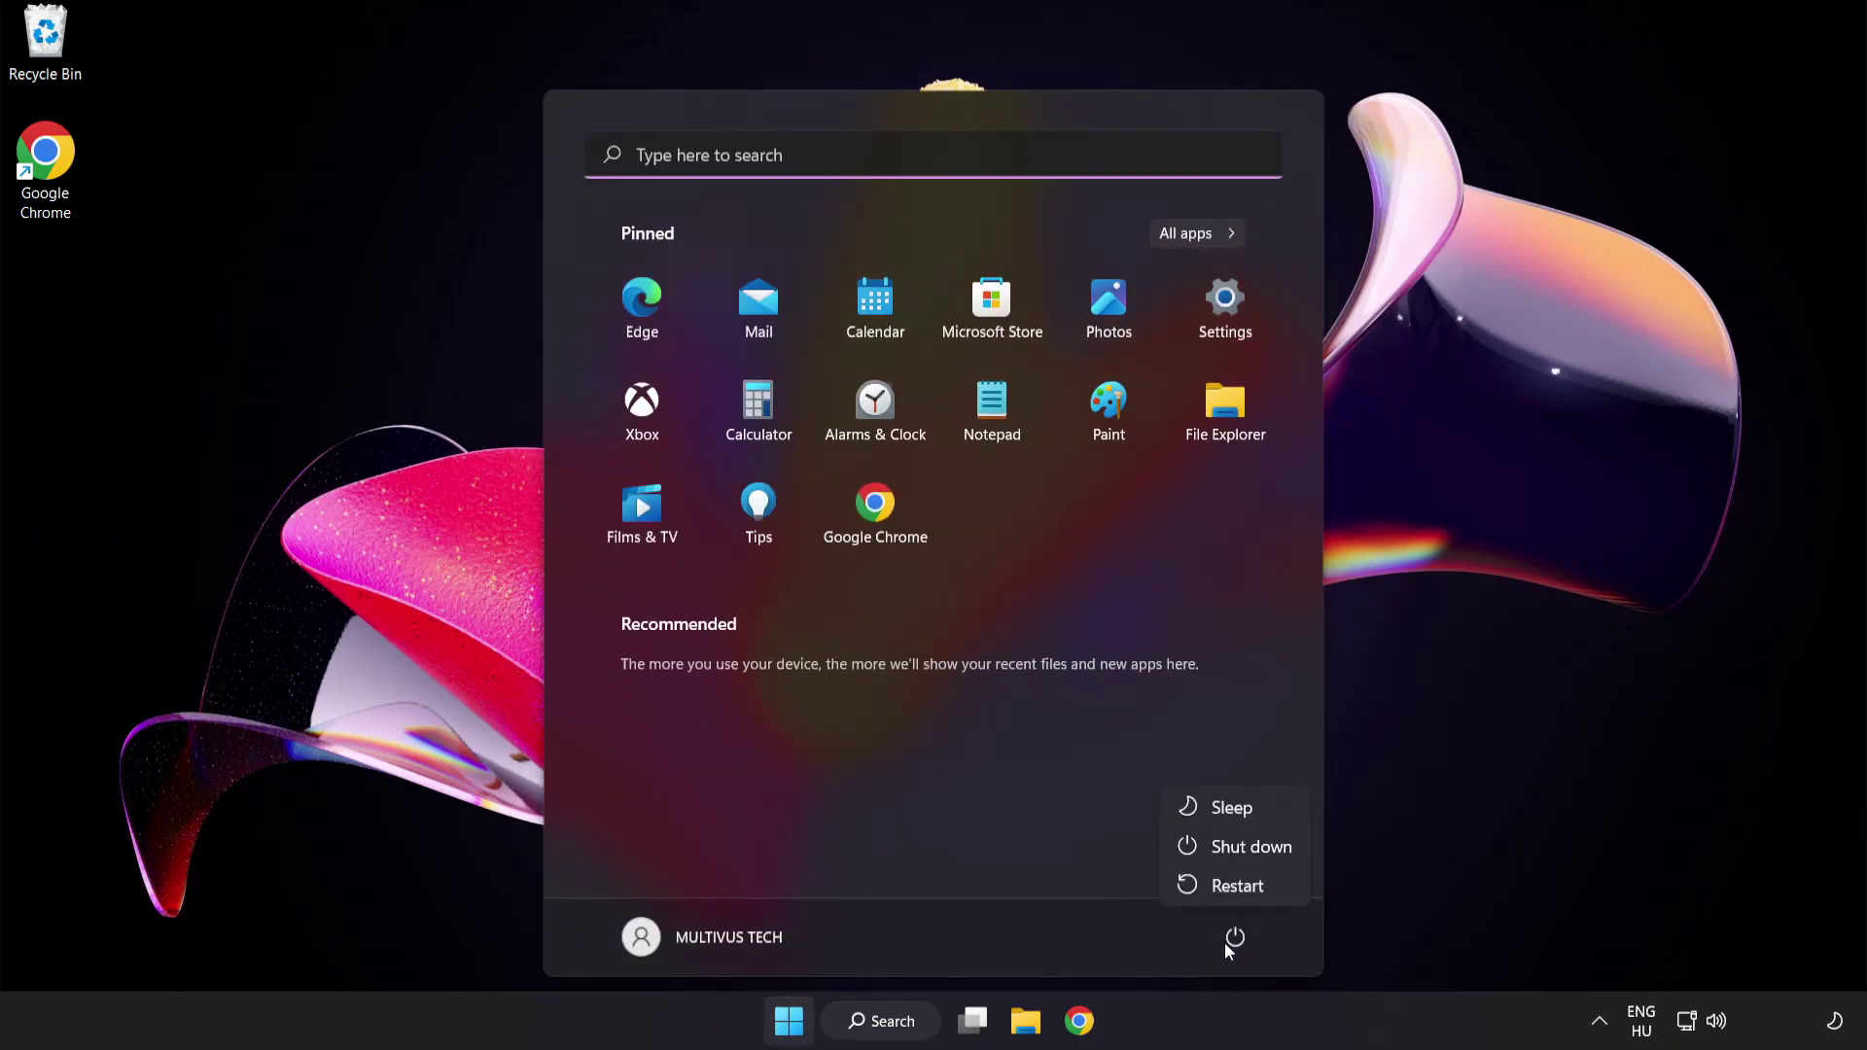